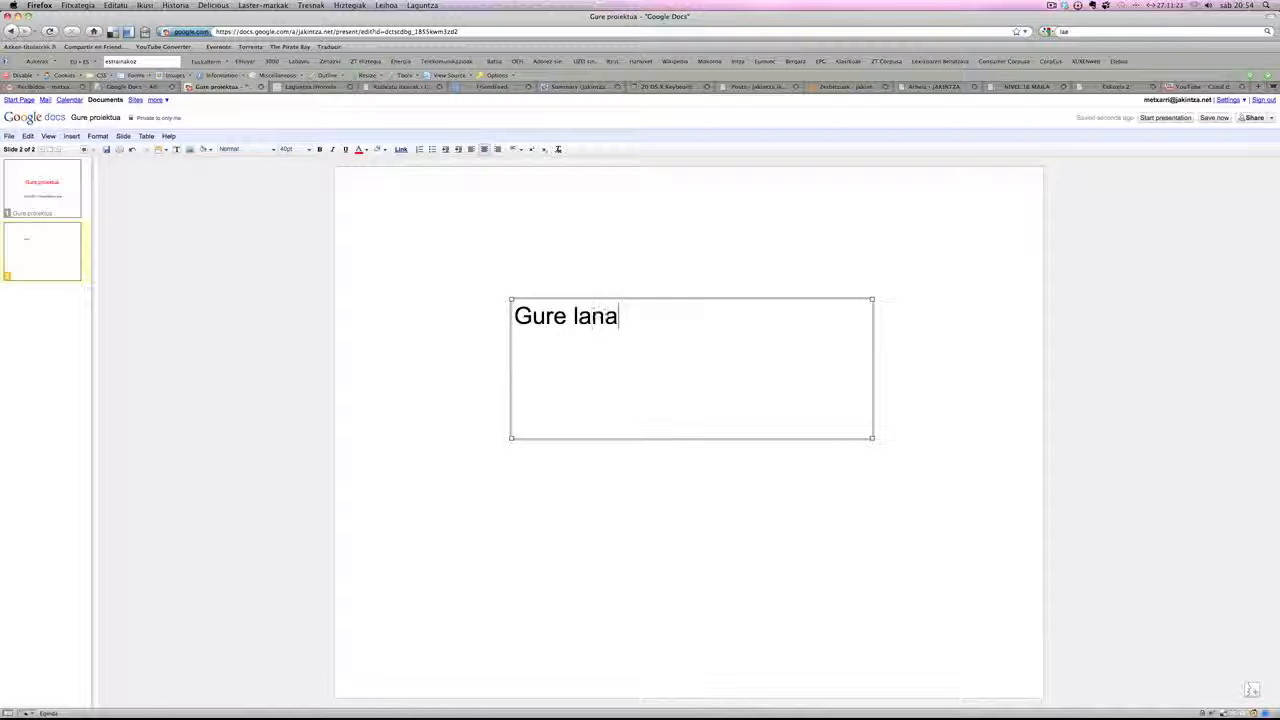
- Shrink the "Gure lana" text box around its text and place it near the slide's upper edge, right of centre
{"action": "left_click_drag", "start_coordinate": [872, 438], "coordinate": [654, 349]}
{"action": "left_click_drag", "start_coordinate": [595, 297], "coordinate": [829, 181]}
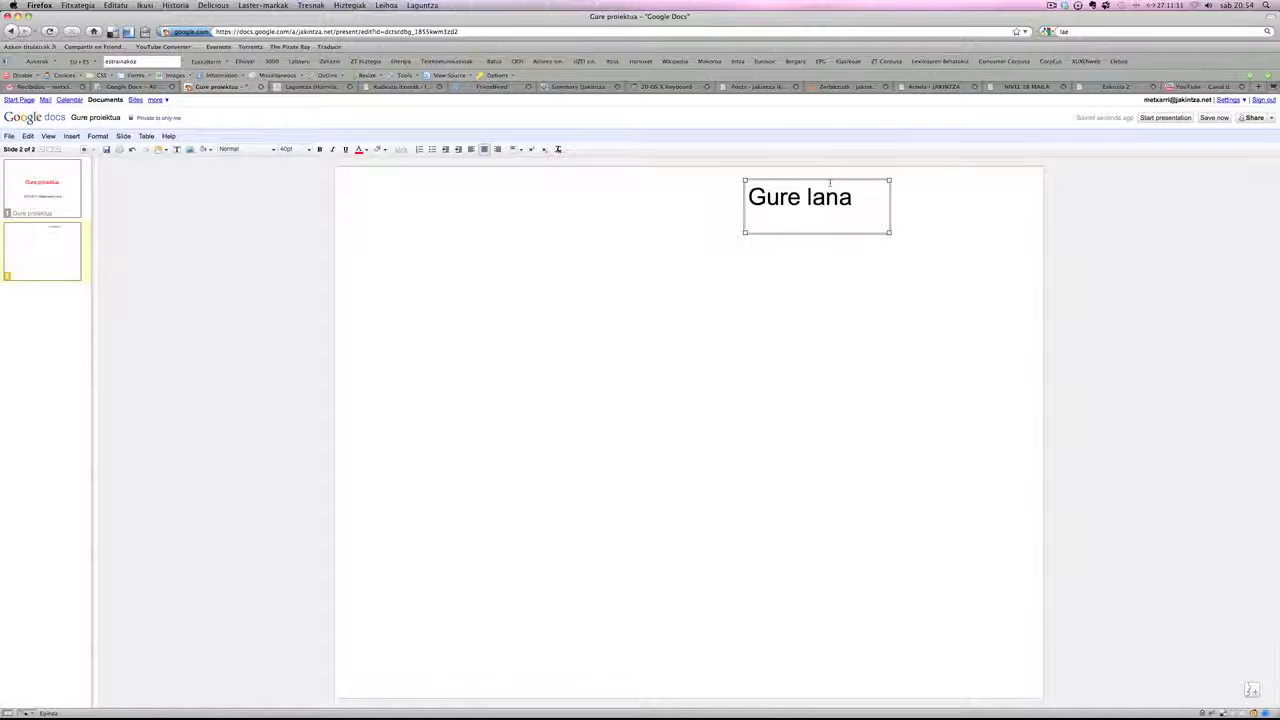
{"action": "left_click", "coordinate": [547, 272]}
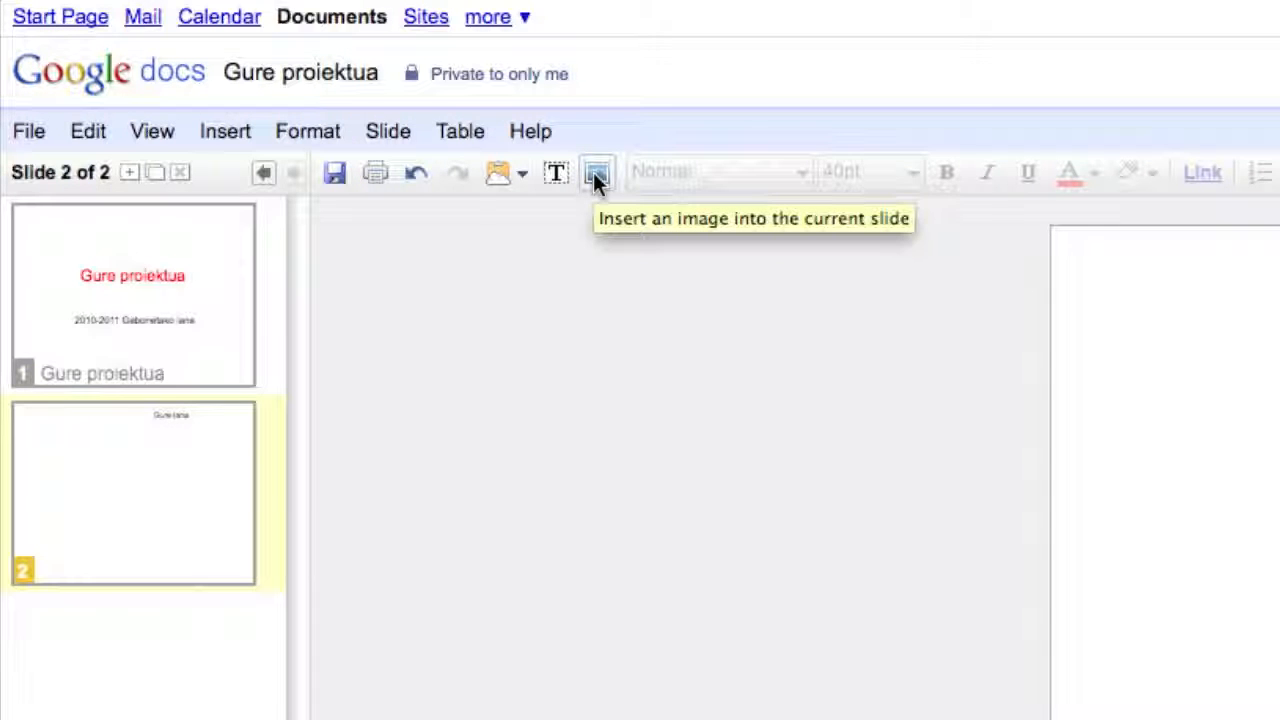
- Insert the image file argitxo_flexioak.jpg from the computer into slide 2
{"action": "left_click", "coordinate": [233, 136]}
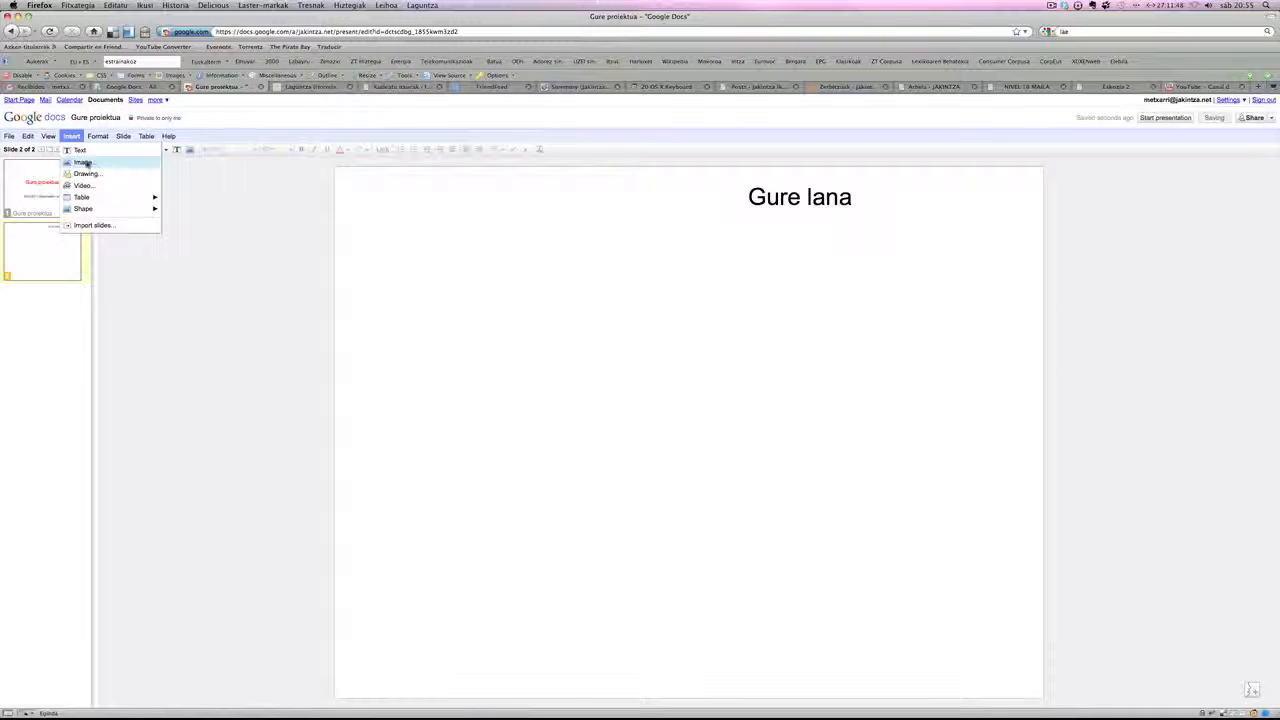
{"action": "left_click", "coordinate": [82, 162]}
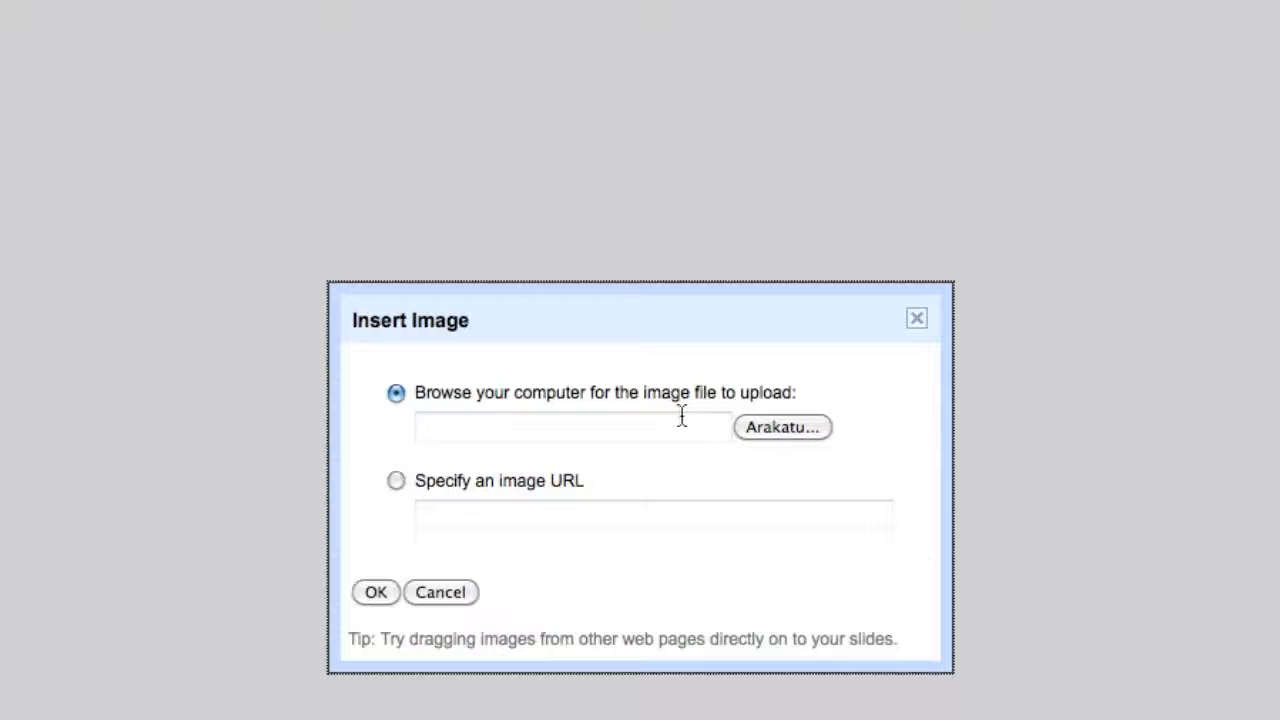
{"action": "left_click", "coordinate": [787, 427]}
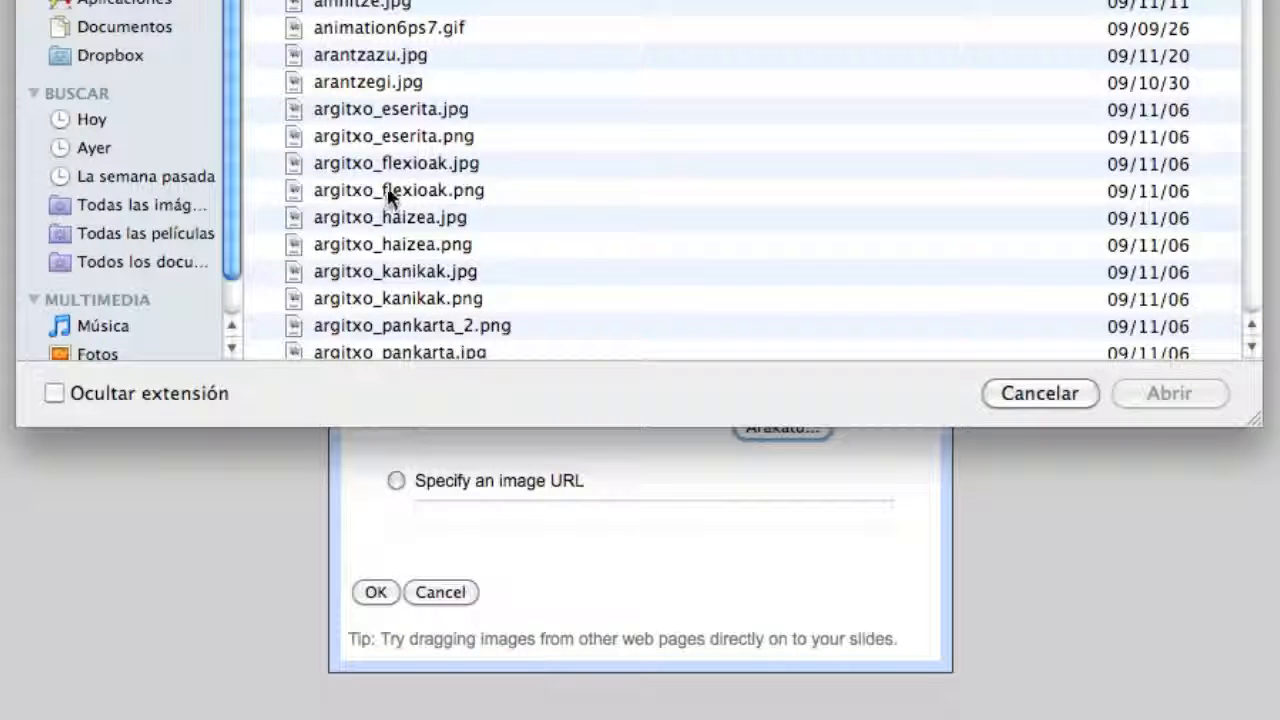
{"action": "left_click", "coordinate": [408, 163]}
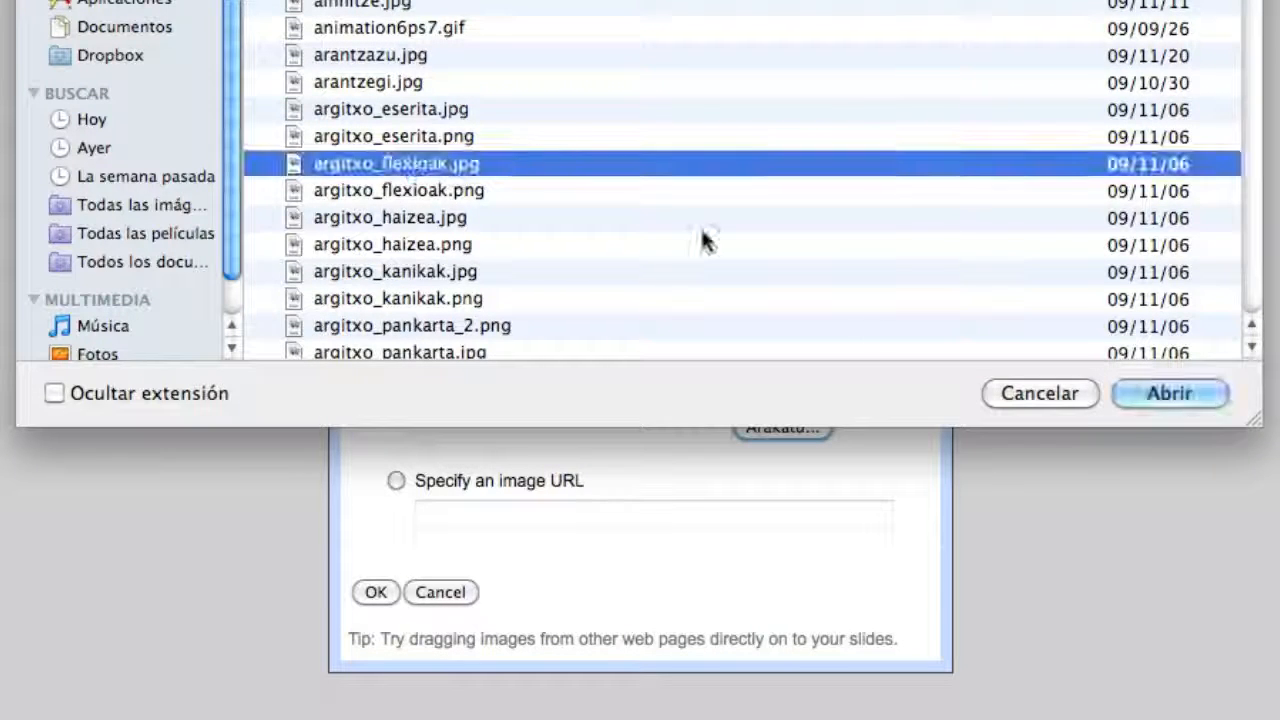
{"action": "left_click", "coordinate": [1180, 395]}
{"action": "left_click", "coordinate": [373, 591]}
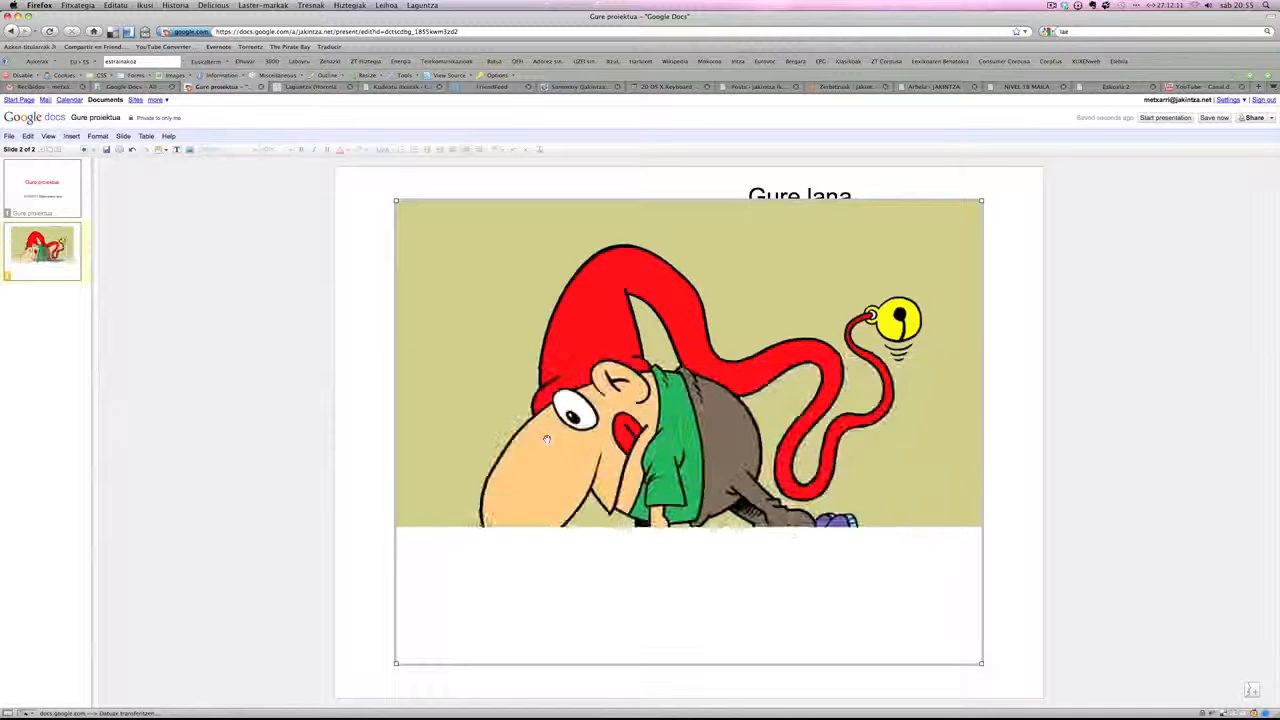
- Move the cartoon picture just below the "Gure lana" text and resize it to about two thirds of the slide's width
{"action": "left_click_drag", "start_coordinate": [662, 308], "coordinate": [662, 320]}
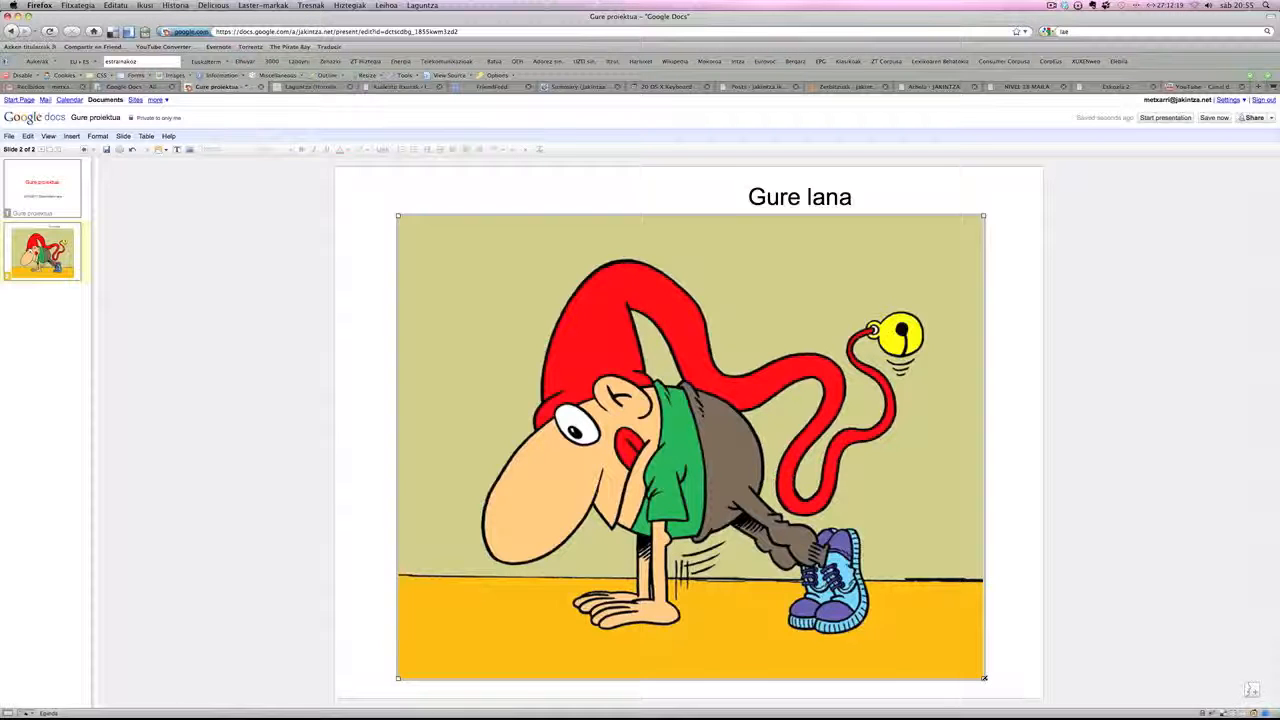
{"action": "left_click_drag", "start_coordinate": [984, 678], "coordinate": [774, 479]}
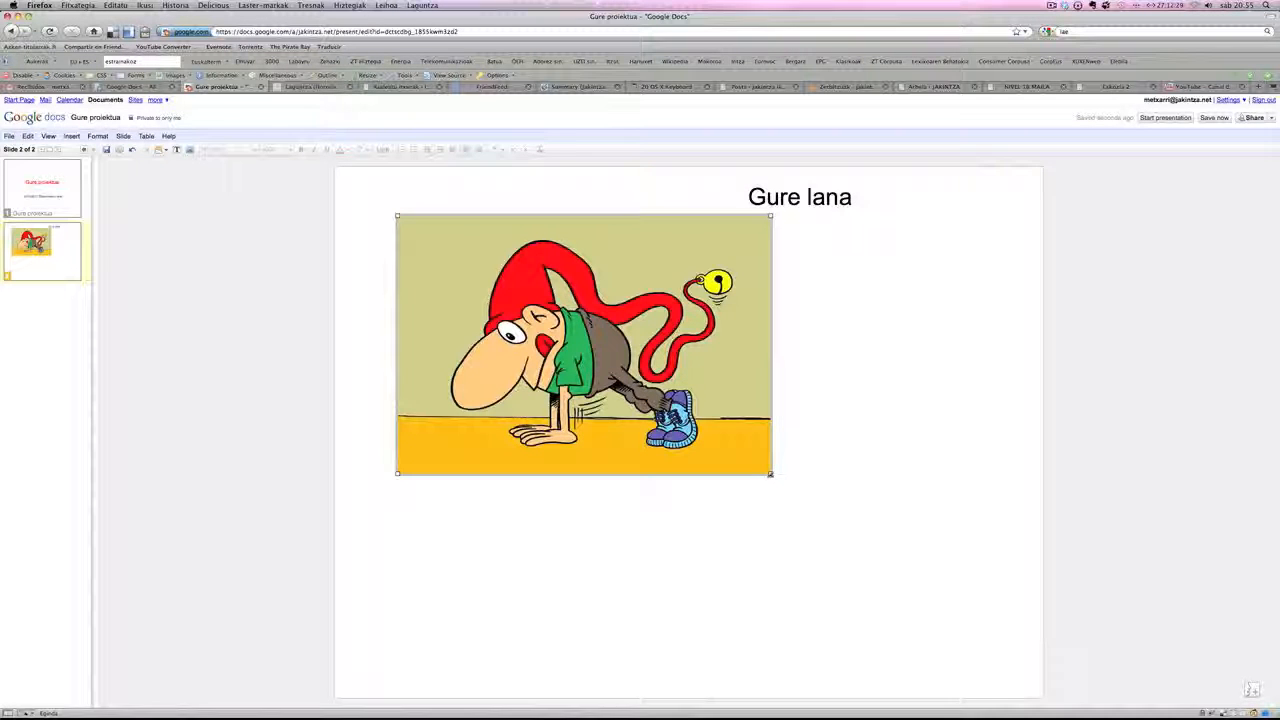
{"action": "left_click_drag", "start_coordinate": [770, 473], "coordinate": [506, 472]}
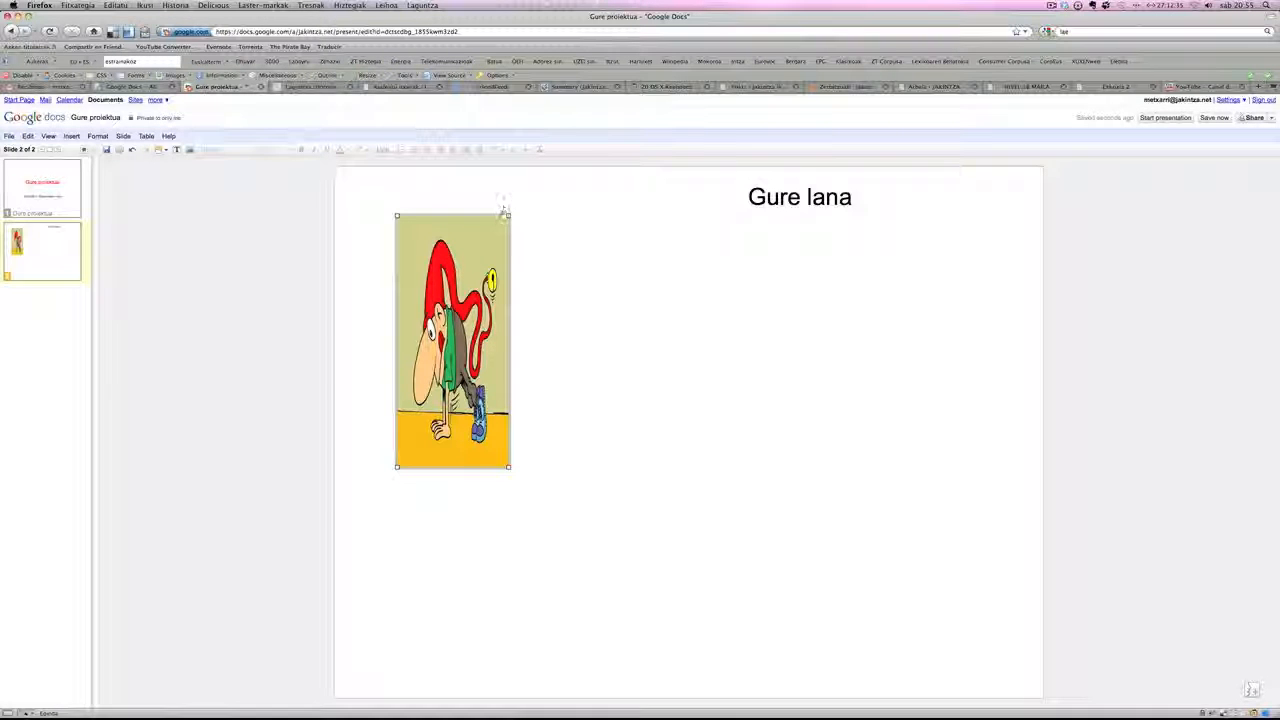
{"action": "left_click_drag", "start_coordinate": [509, 467], "coordinate": [869, 541]}
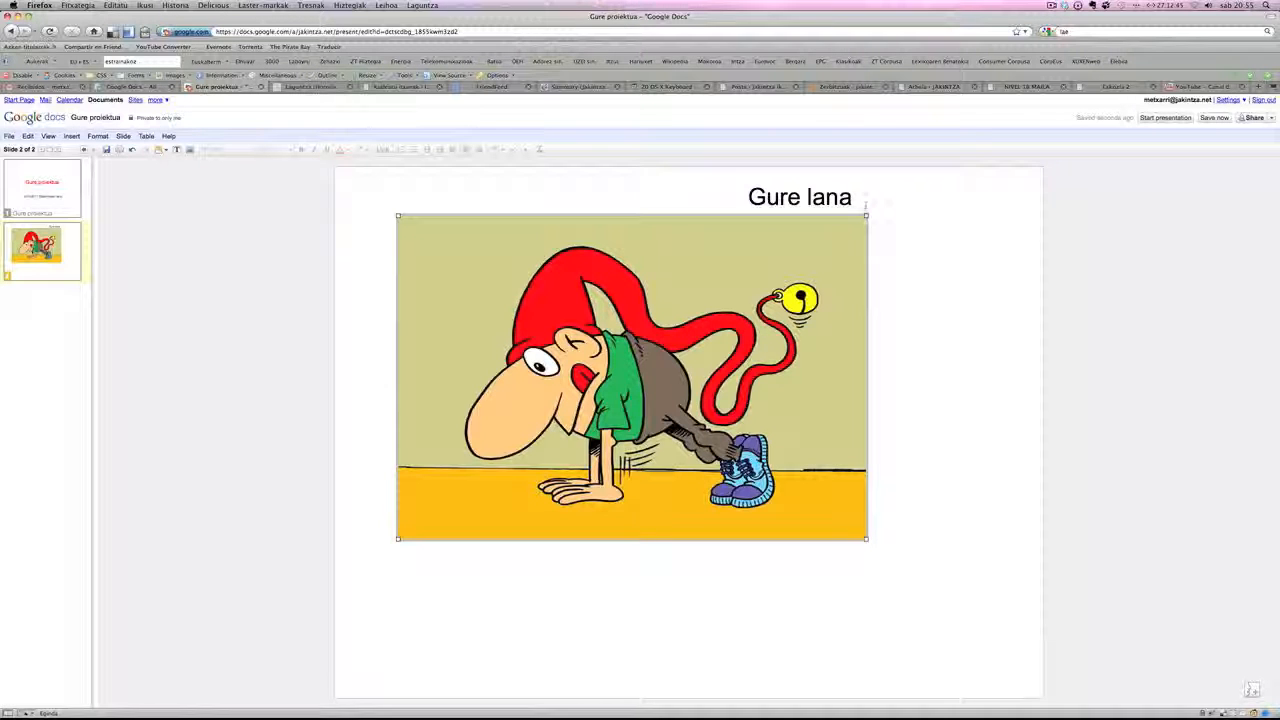
- Try narrowing the cartoon picture twice from its upper right corner, and undo both resizes
{"action": "left_click_drag", "start_coordinate": [866, 214], "coordinate": [669, 223]}
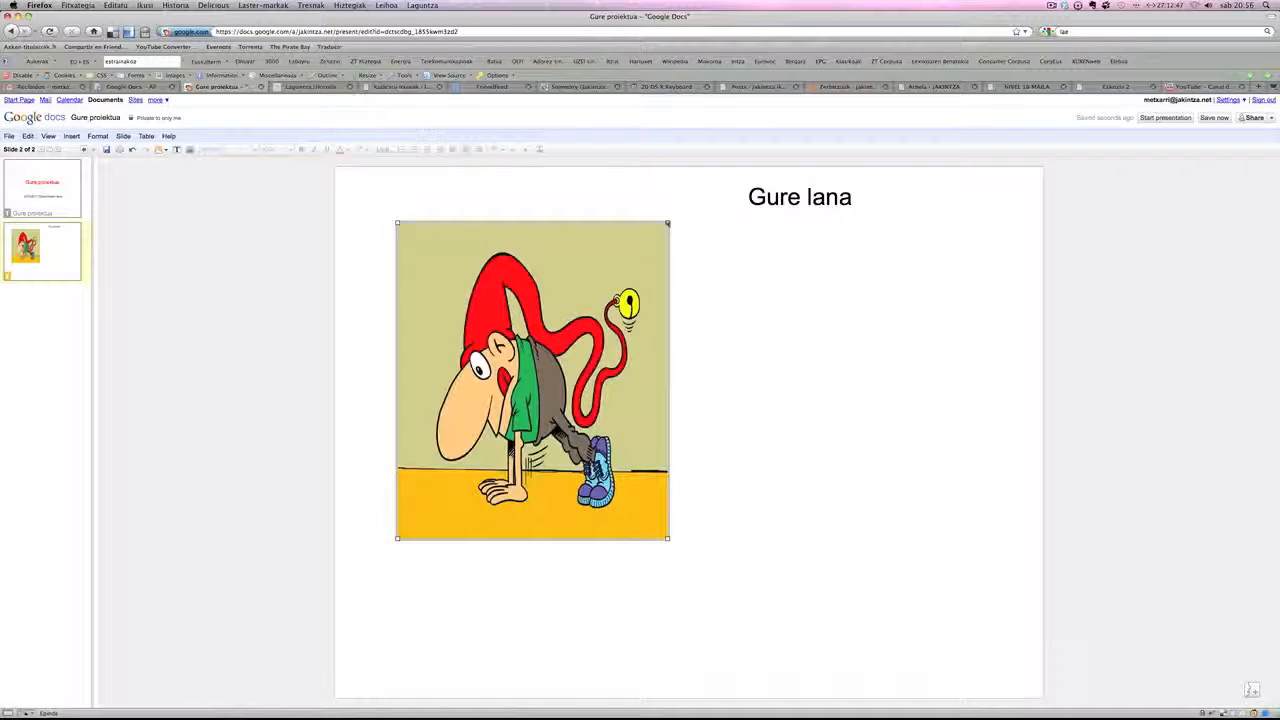
{"action": "left_click_drag", "start_coordinate": [669, 223], "coordinate": [519, 231]}
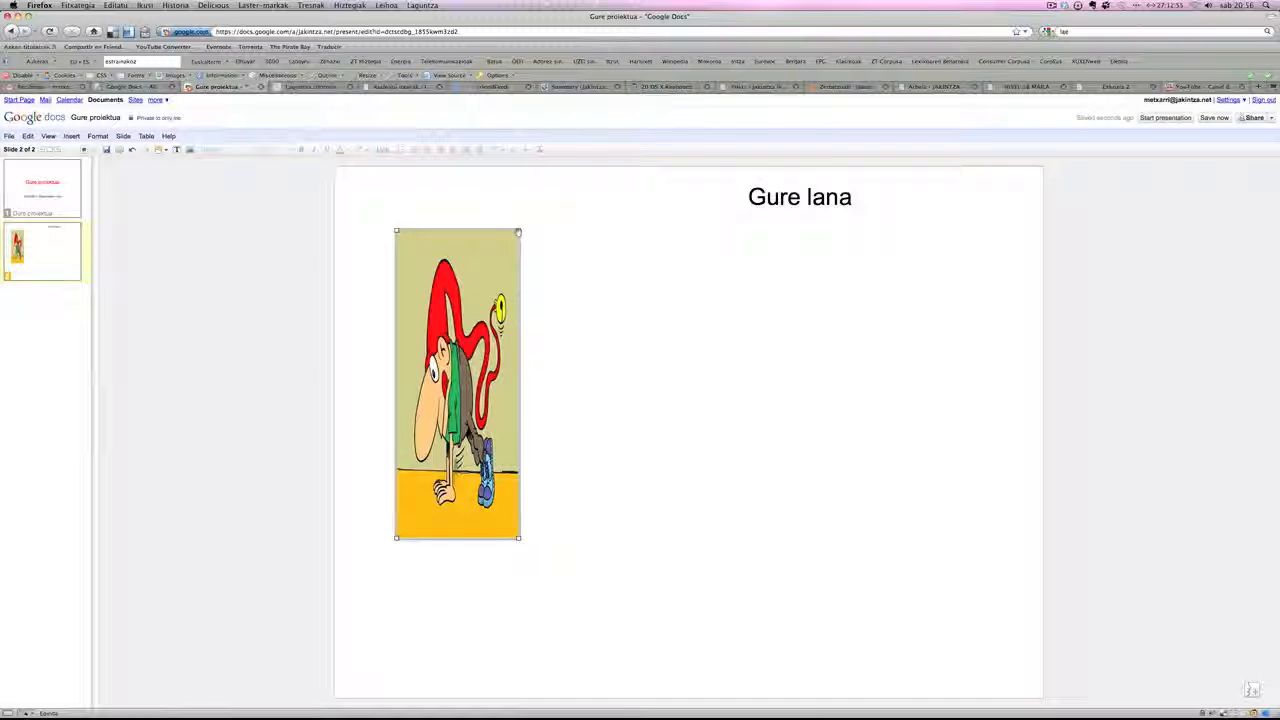
{"action": "key", "text": "super+z"}
{"action": "key", "text": "super+z"}
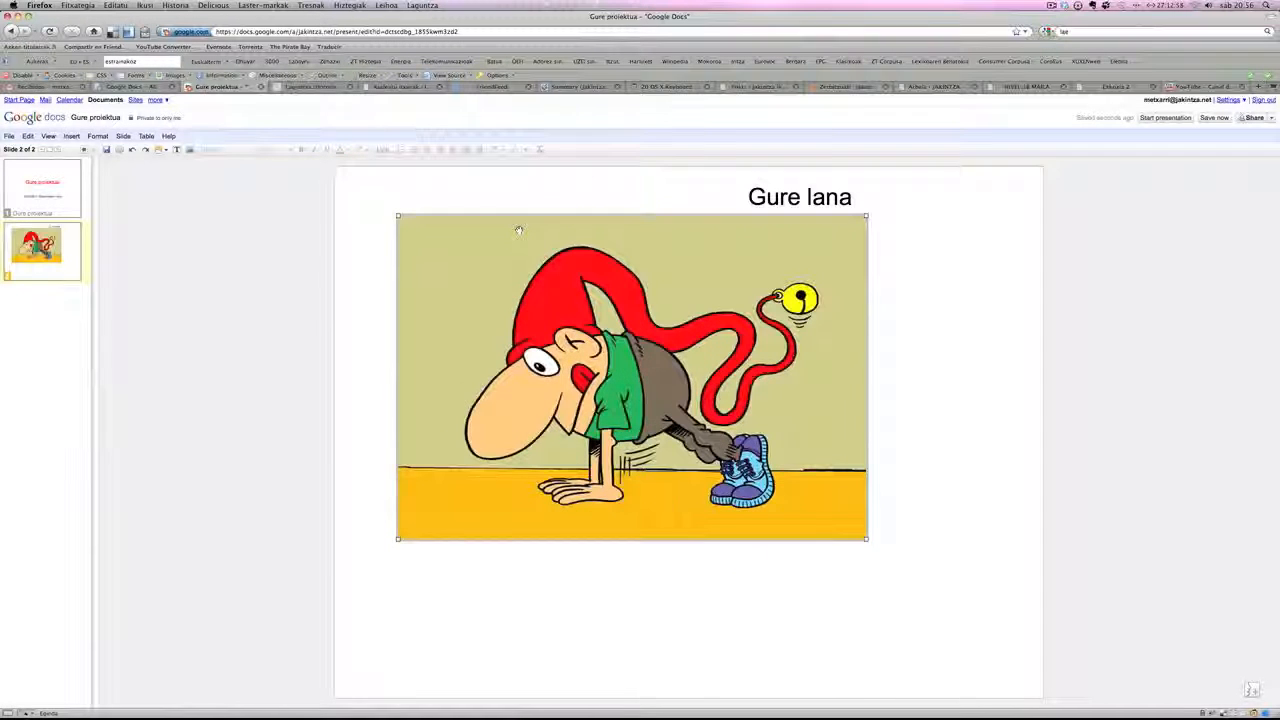
- Move the cartoon picture lower on the slide, leaving a gap beneath the "Gure lana" text, and deselect it
{"action": "left_click_drag", "start_coordinate": [770, 318], "coordinate": [821, 439]}
{"action": "left_click", "coordinate": [943, 402]}
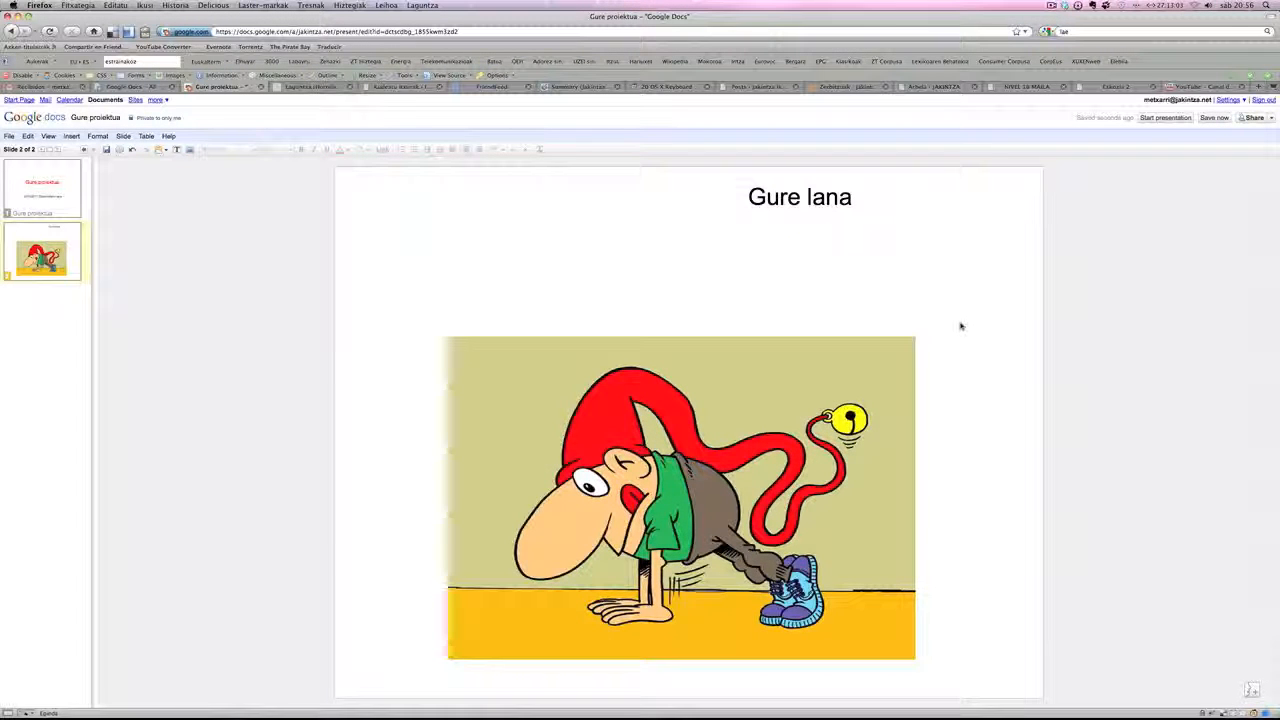
- Search Google for "ordizia" in a new browser tab and show the image results
{"action": "left_click", "coordinate": [1257, 87]}
{"action": "left_click", "coordinate": [1040, 31]}
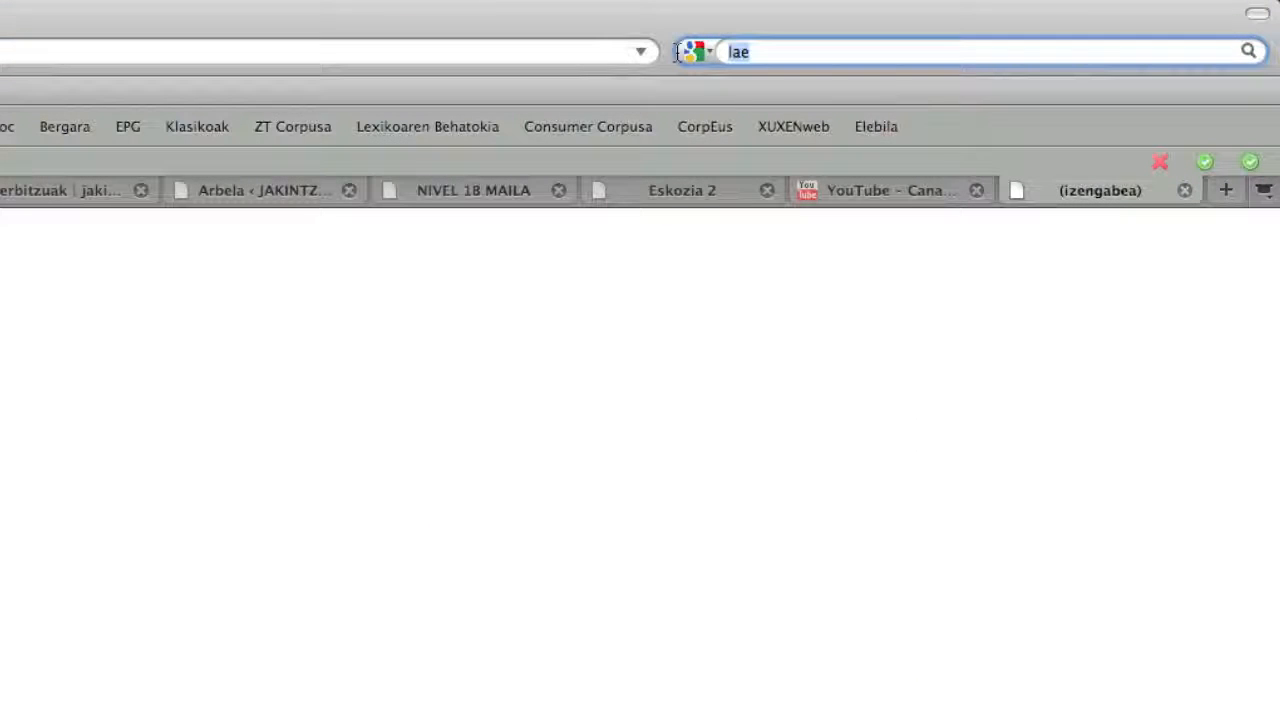
{"action": "type", "text": "ordizia"}
{"action": "key", "text": "Return"}
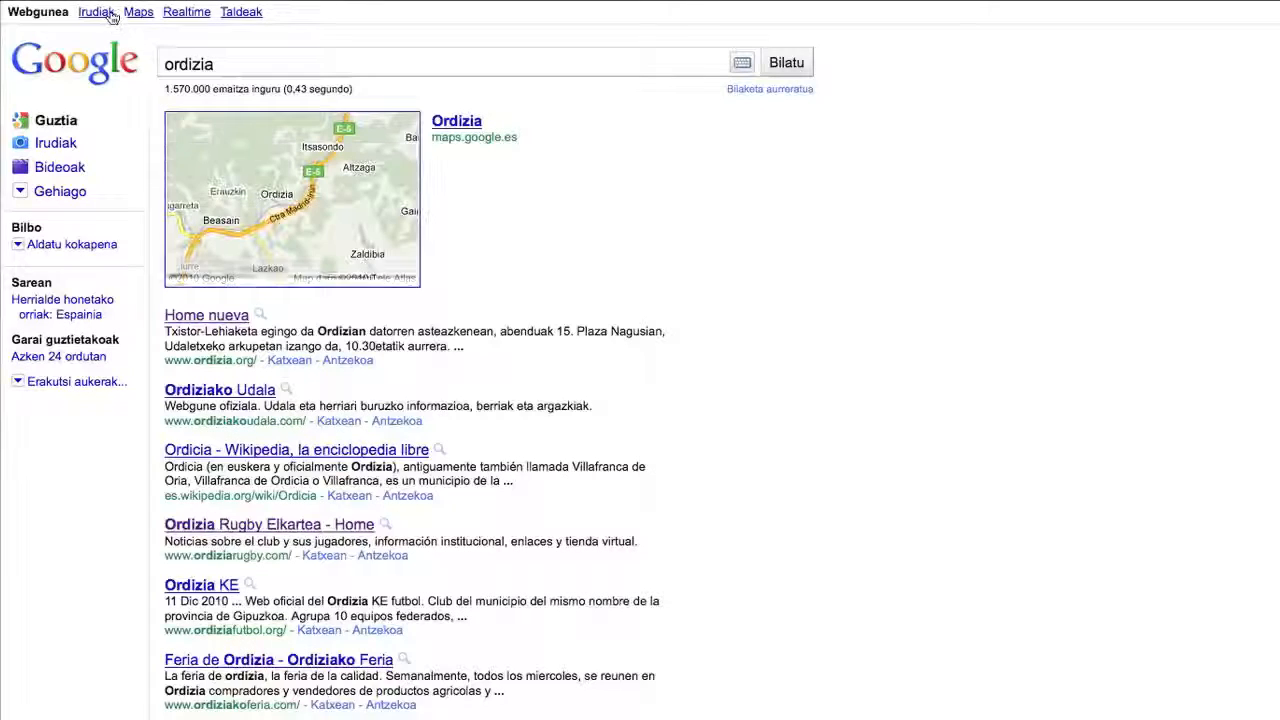
{"action": "left_click", "coordinate": [100, 13]}
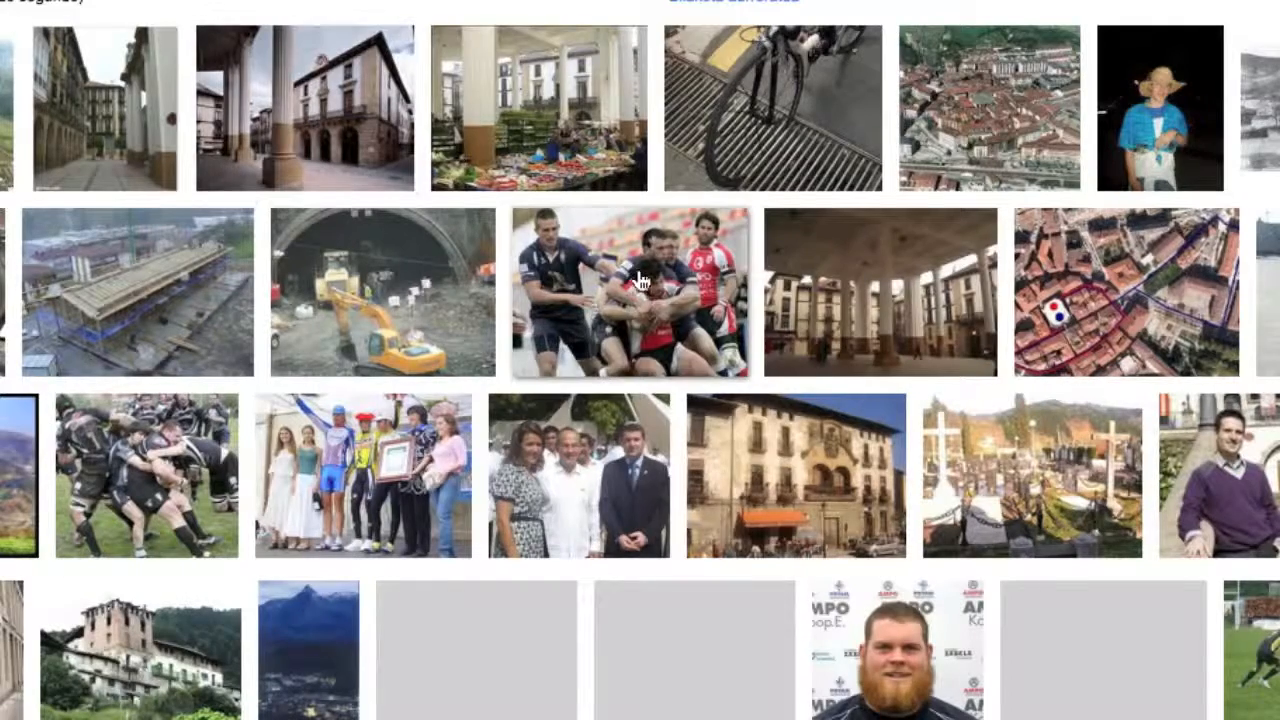
- Open the rugby photo rugby-la-vila-ordizia-600x400.jpg from the image results and copy its image address
{"action": "mouse_move", "coordinate": [640, 283]}
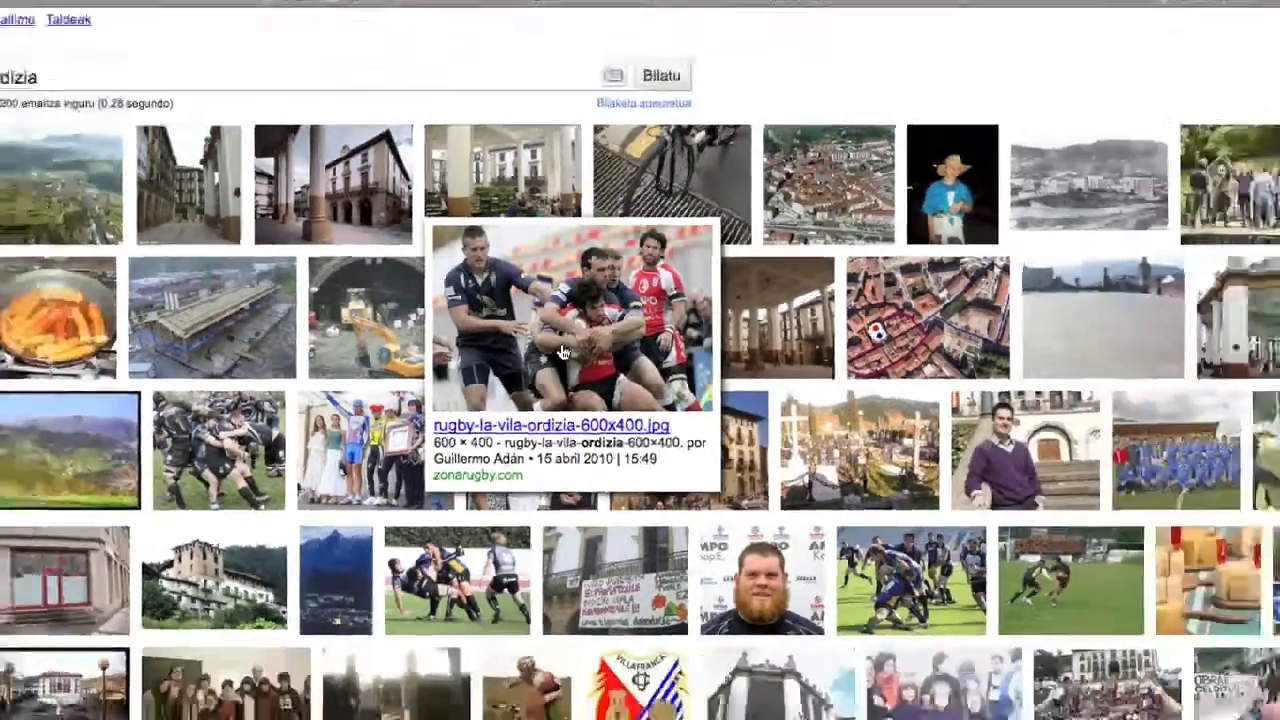
{"action": "left_click", "coordinate": [620, 341]}
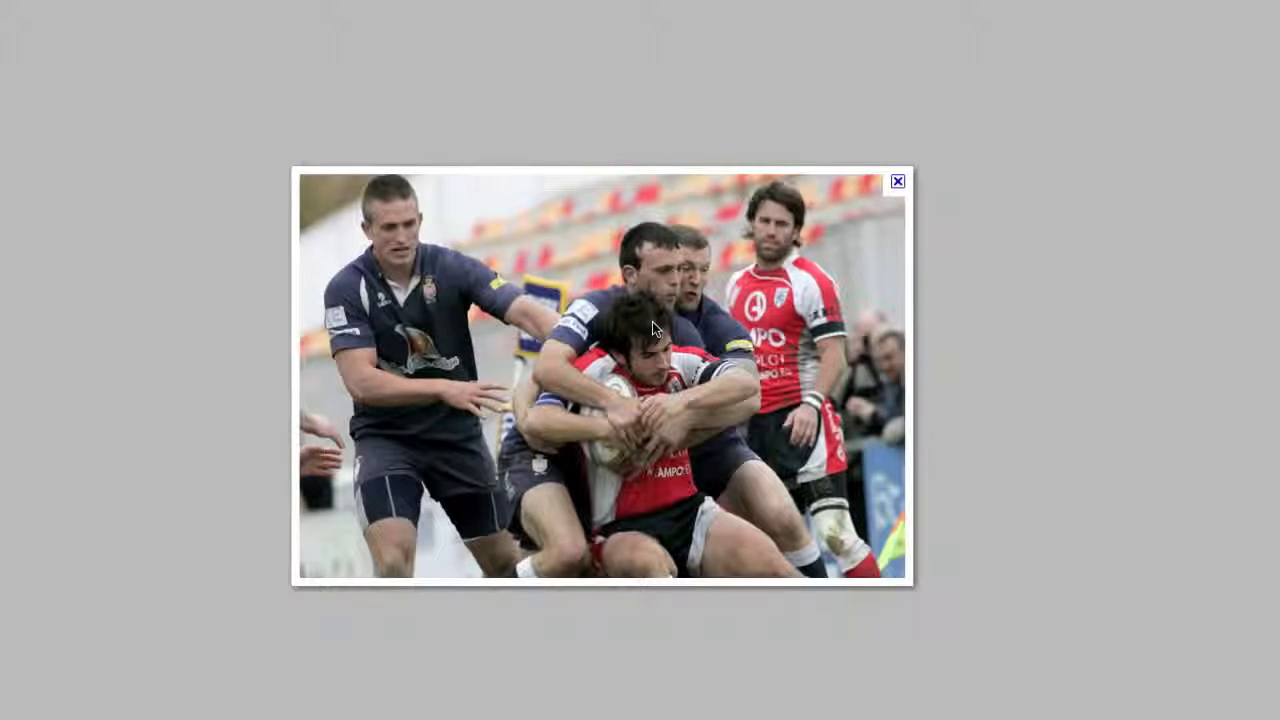
{"action": "right_click", "coordinate": [606, 277]}
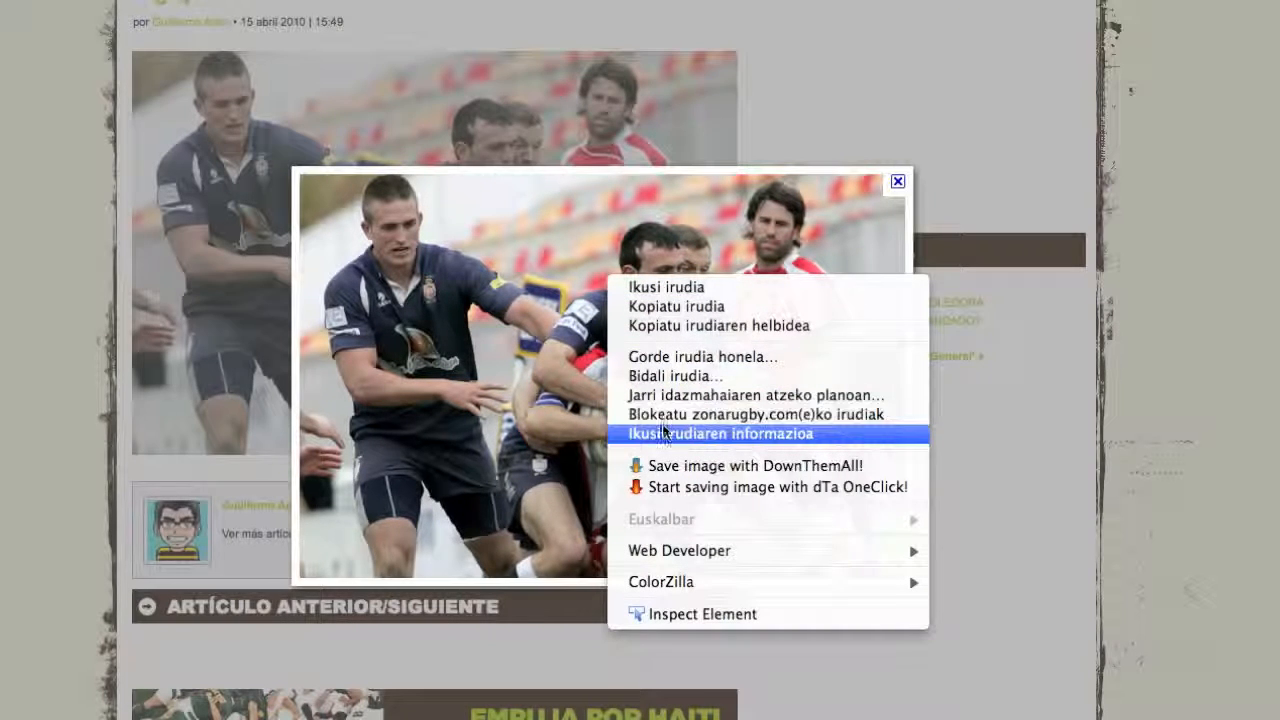
{"action": "left_click", "coordinate": [750, 325]}
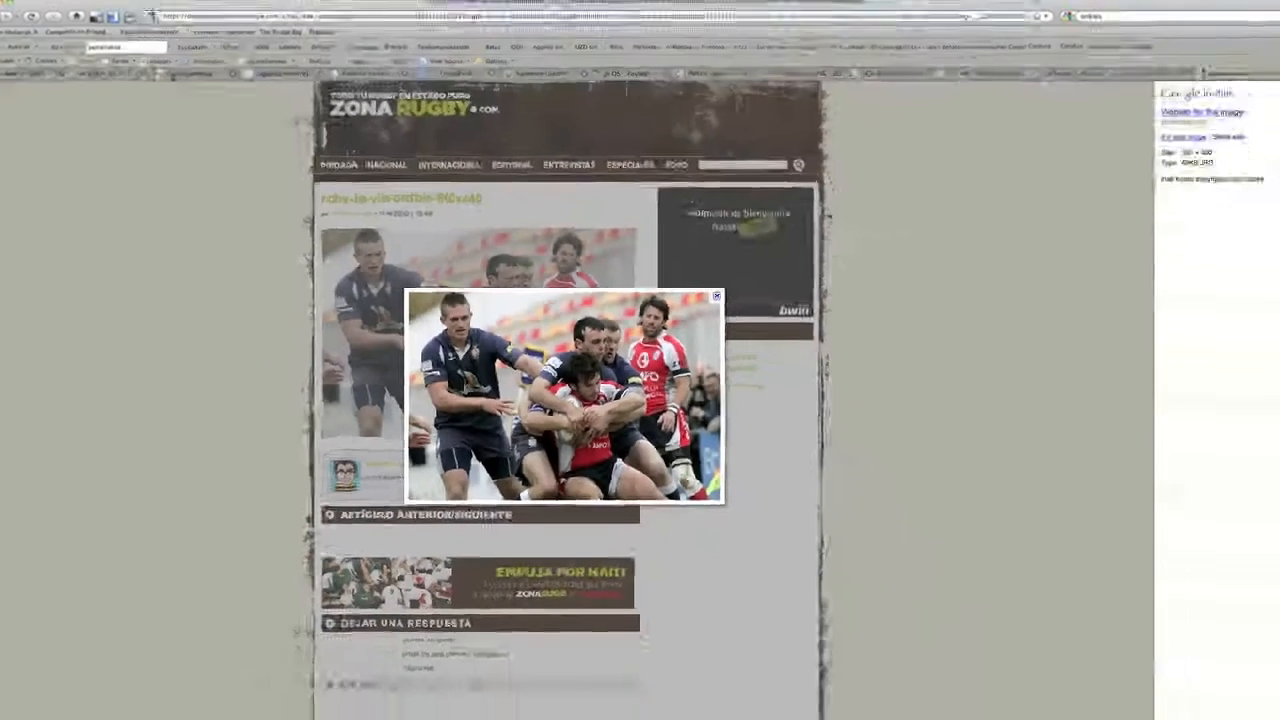
- Return to the Gure proiektua presentation and delete the cartoon picture from slide 2
{"action": "left_click", "coordinate": [190, 87]}
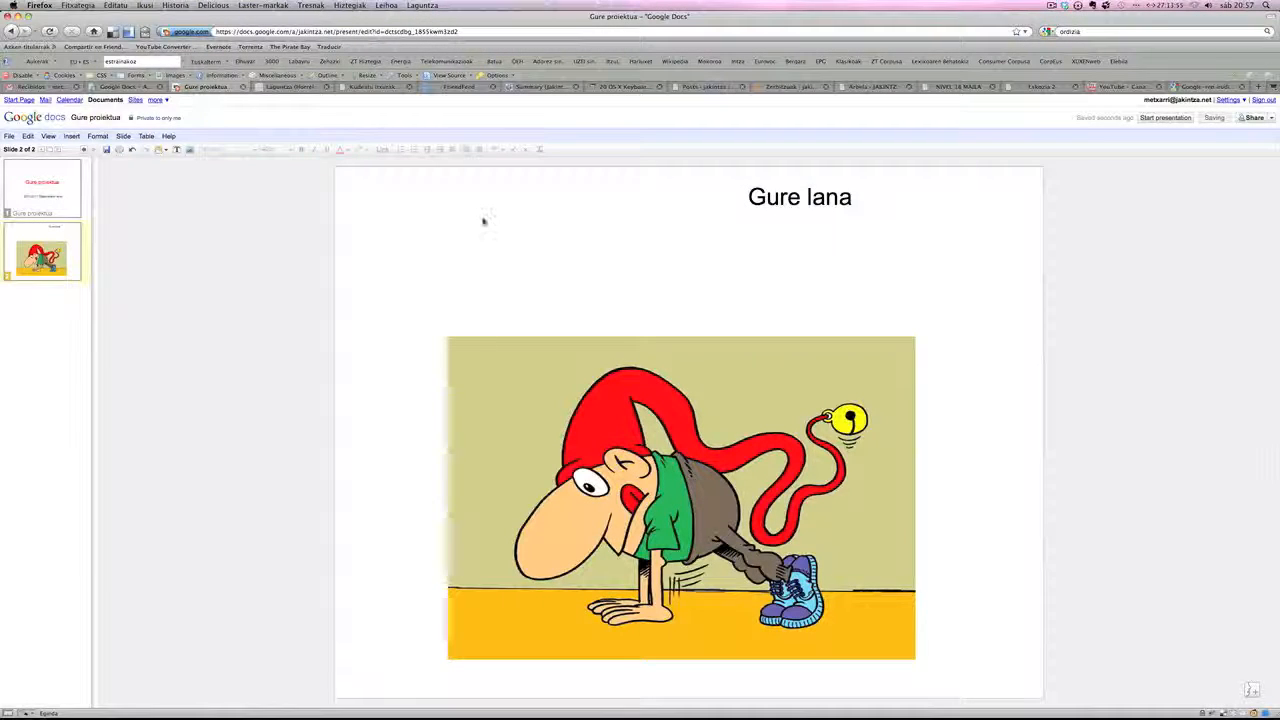
{"action": "left_click", "coordinate": [593, 437]}
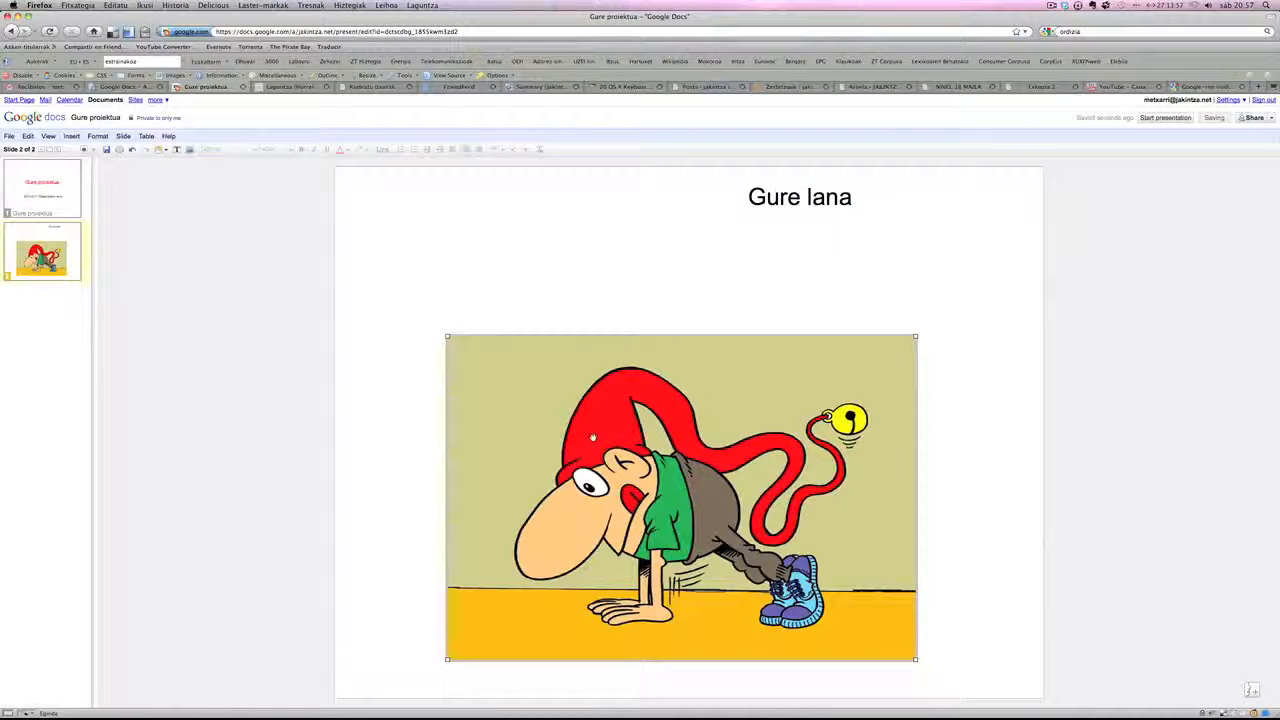
{"action": "key", "text": "Delete"}
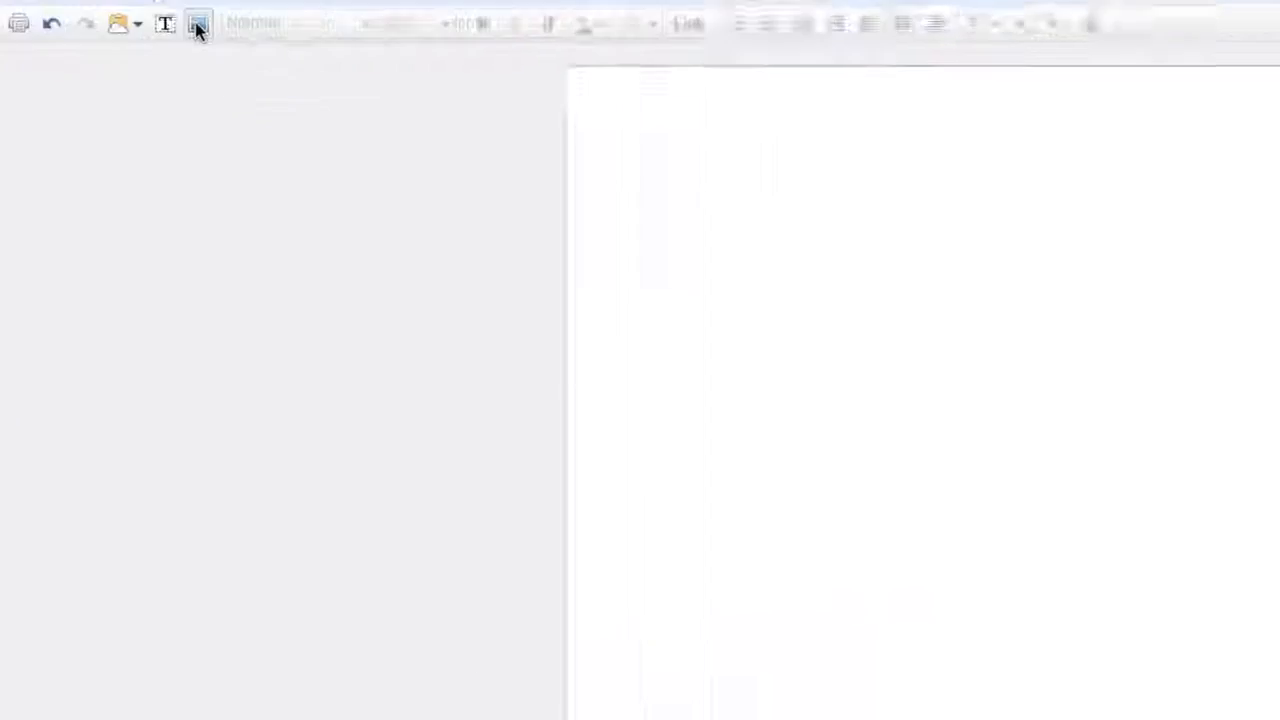
- Insert the rugby photo into slide 2 by image URL, using the copied address, and deselect it
{"action": "left_click", "coordinate": [483, 142]}
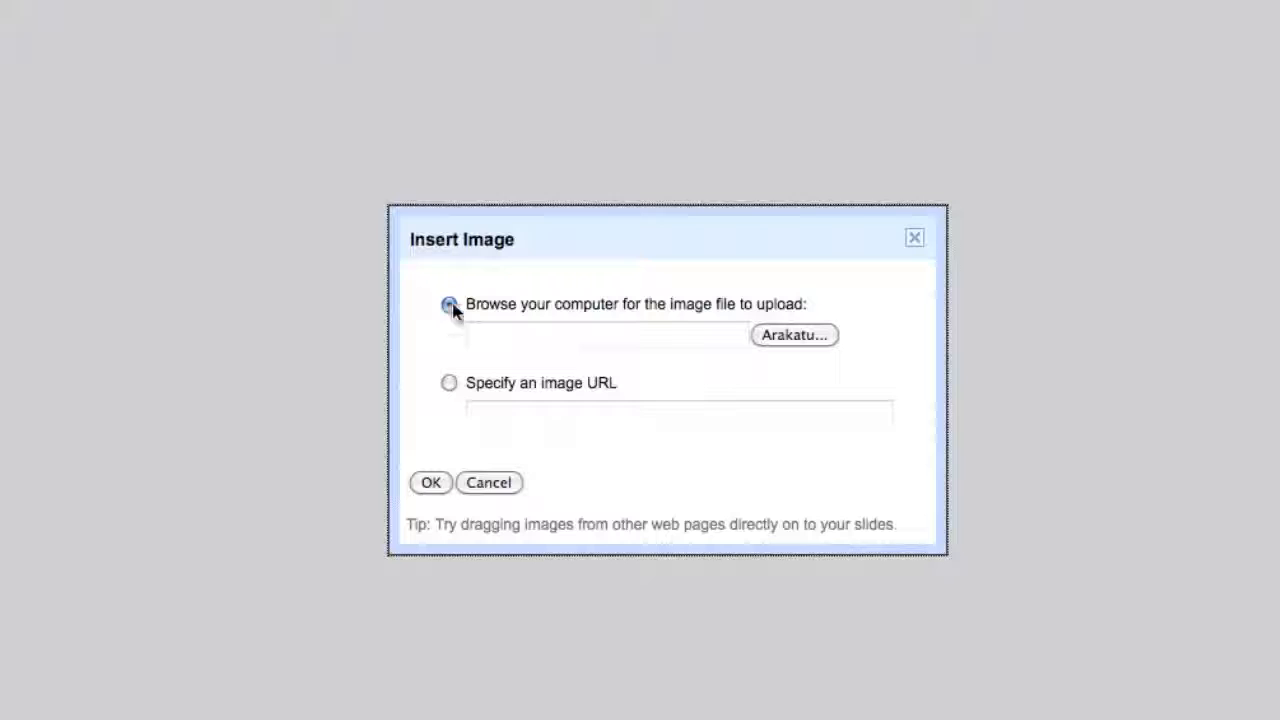
{"action": "left_click", "coordinate": [449, 384]}
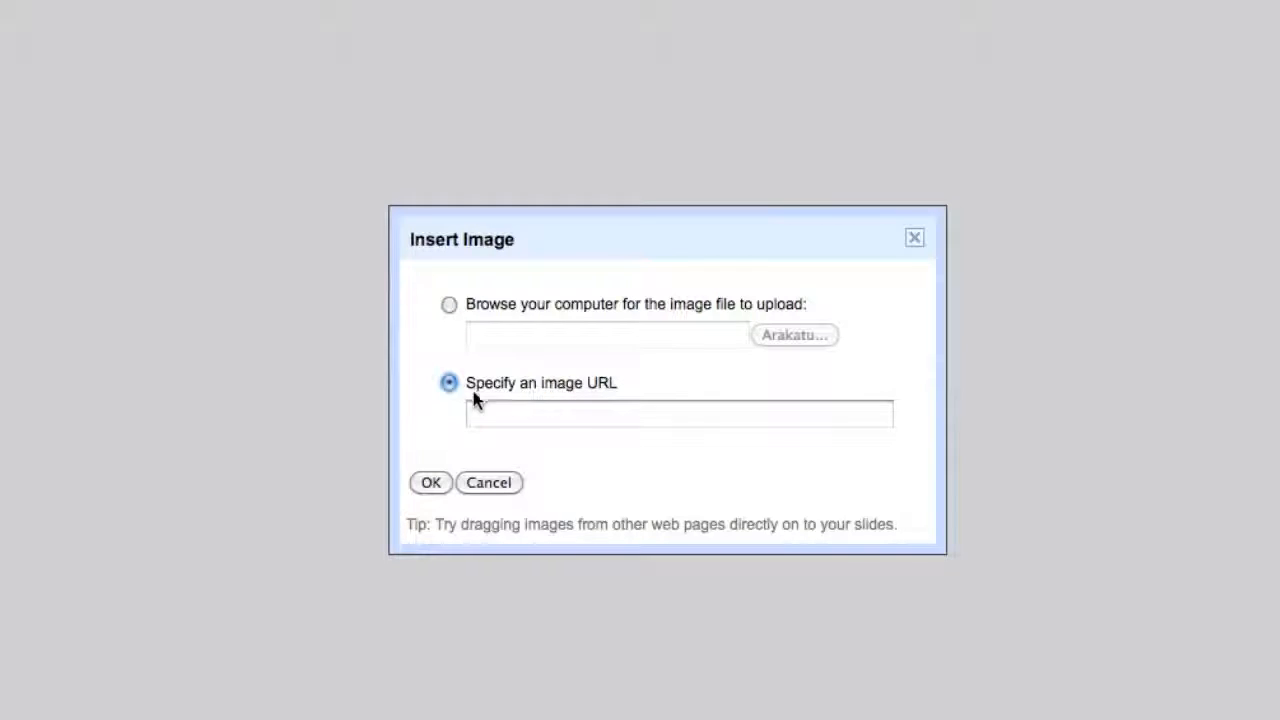
{"action": "left_click", "coordinate": [553, 422]}
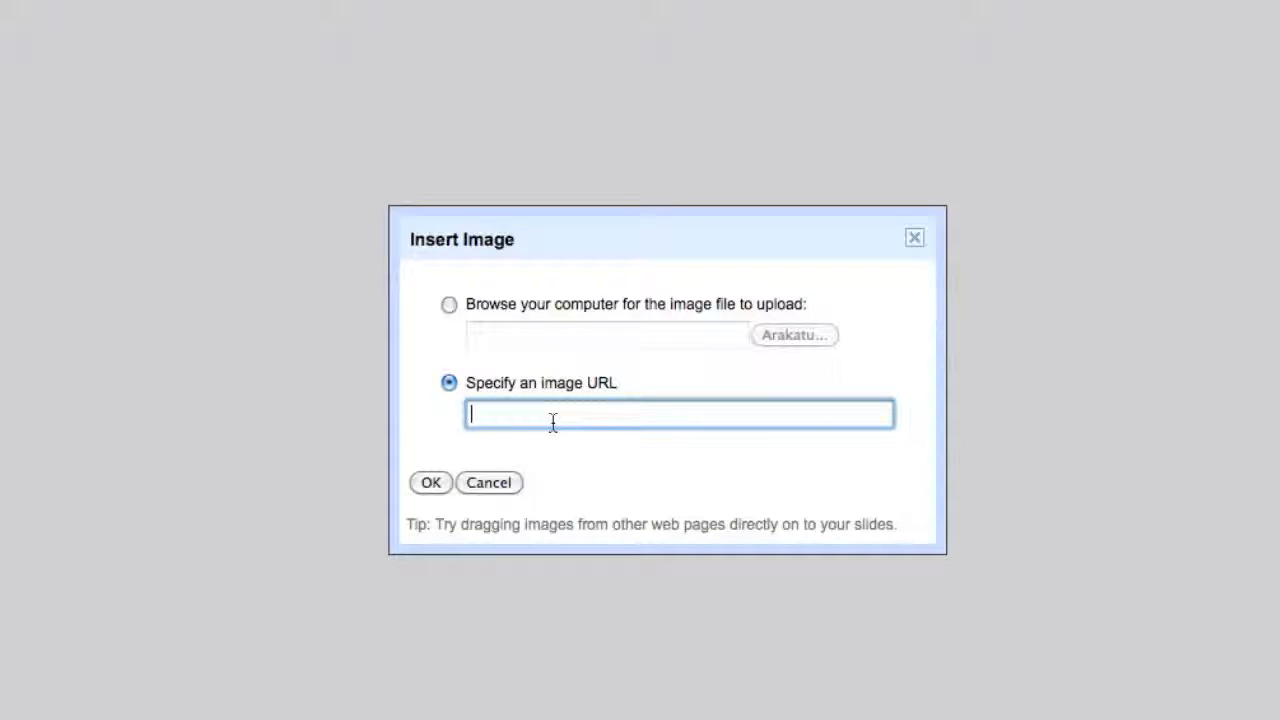
{"action": "right_click", "coordinate": [553, 422]}
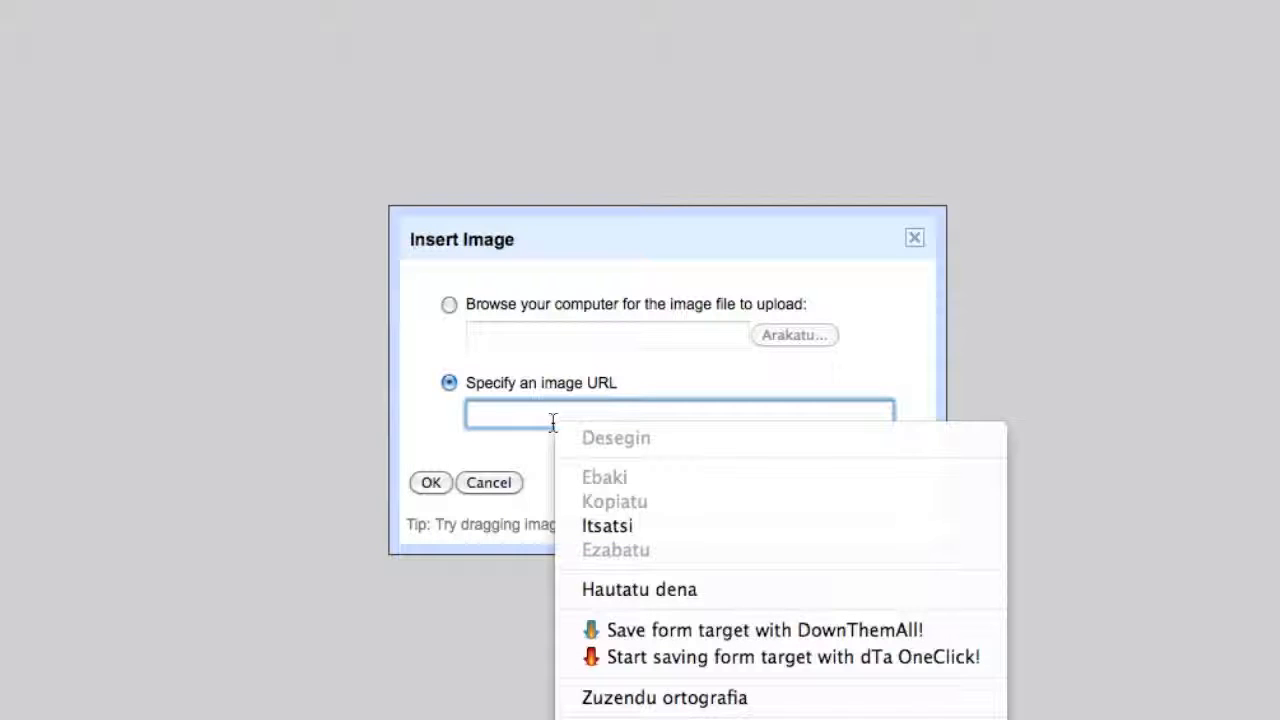
{"action": "left_click", "coordinate": [630, 526]}
{"action": "left_click", "coordinate": [432, 484]}
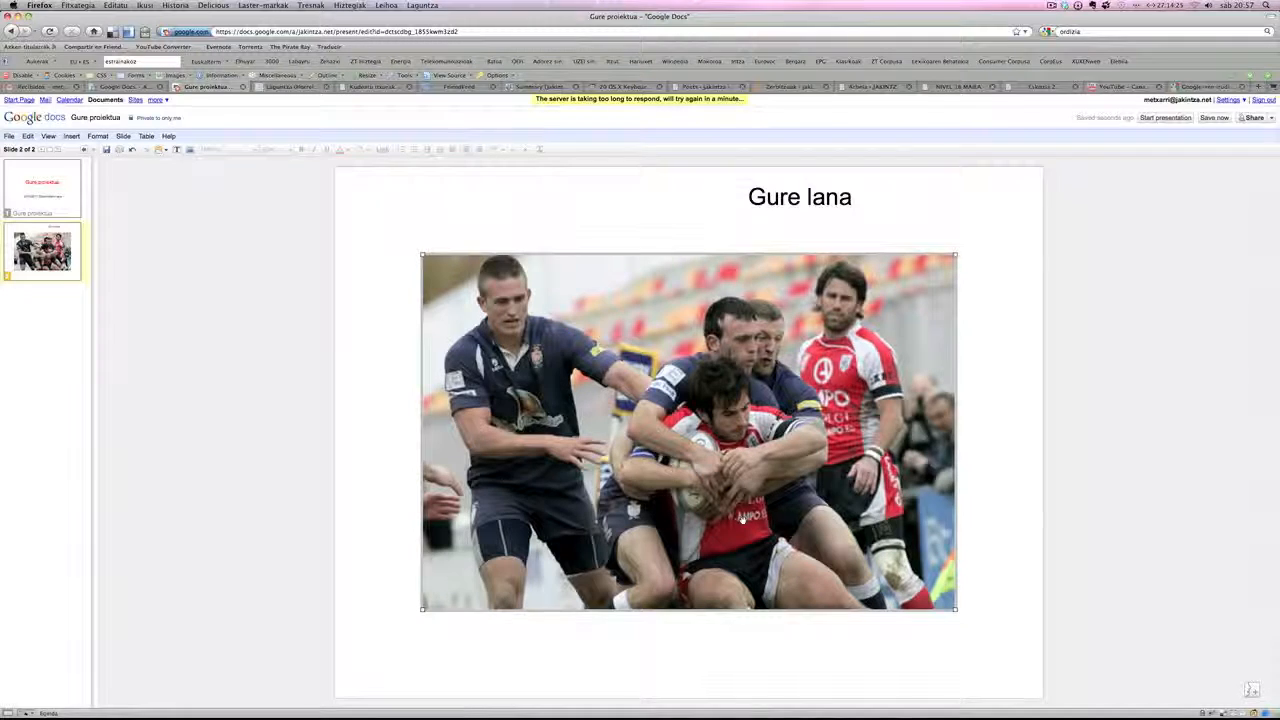
{"action": "left_click", "coordinate": [972, 488]}
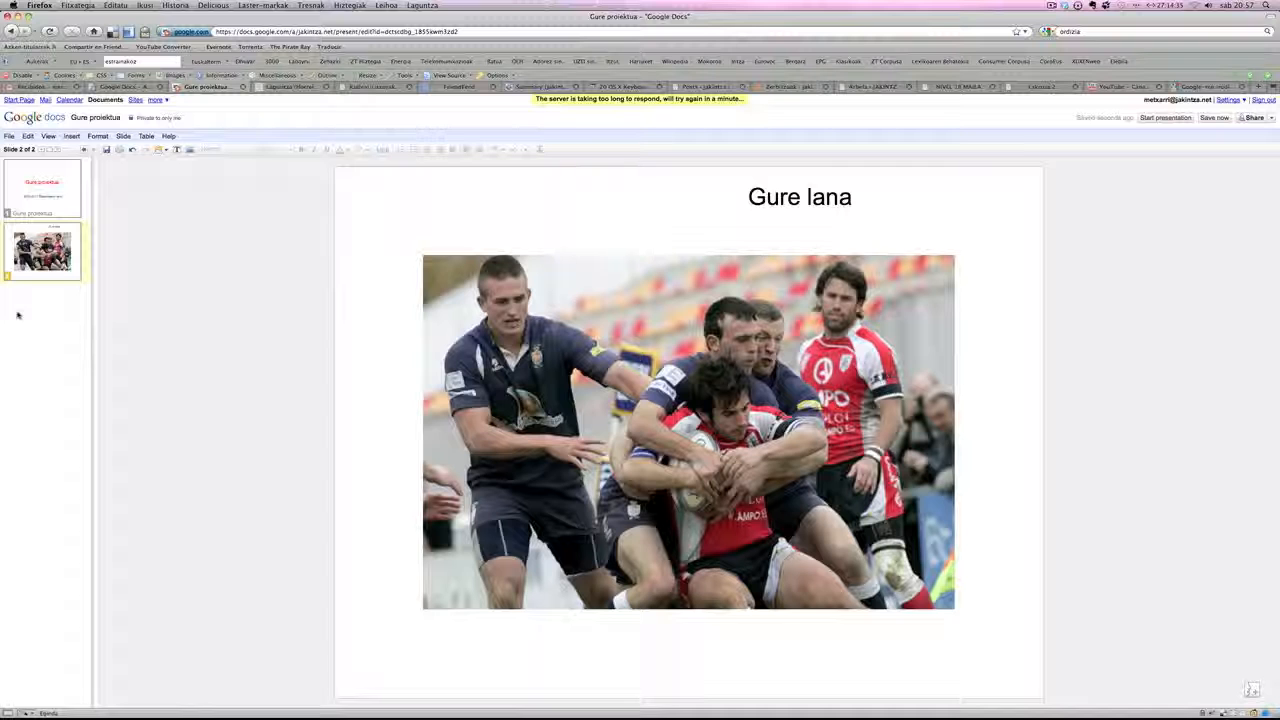
- Add a third slide with the Text layout and enter "Gora gu" as its title
{"action": "left_click", "coordinate": [43, 149]}
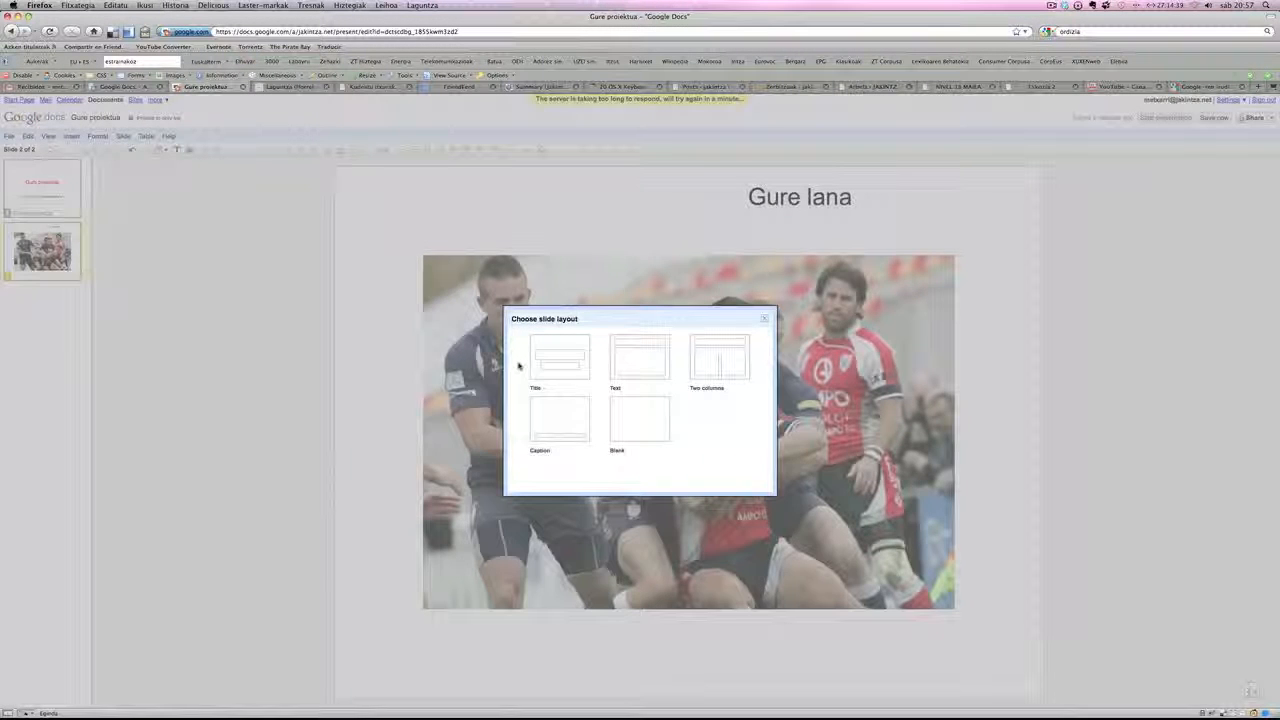
{"action": "left_click", "coordinate": [640, 357]}
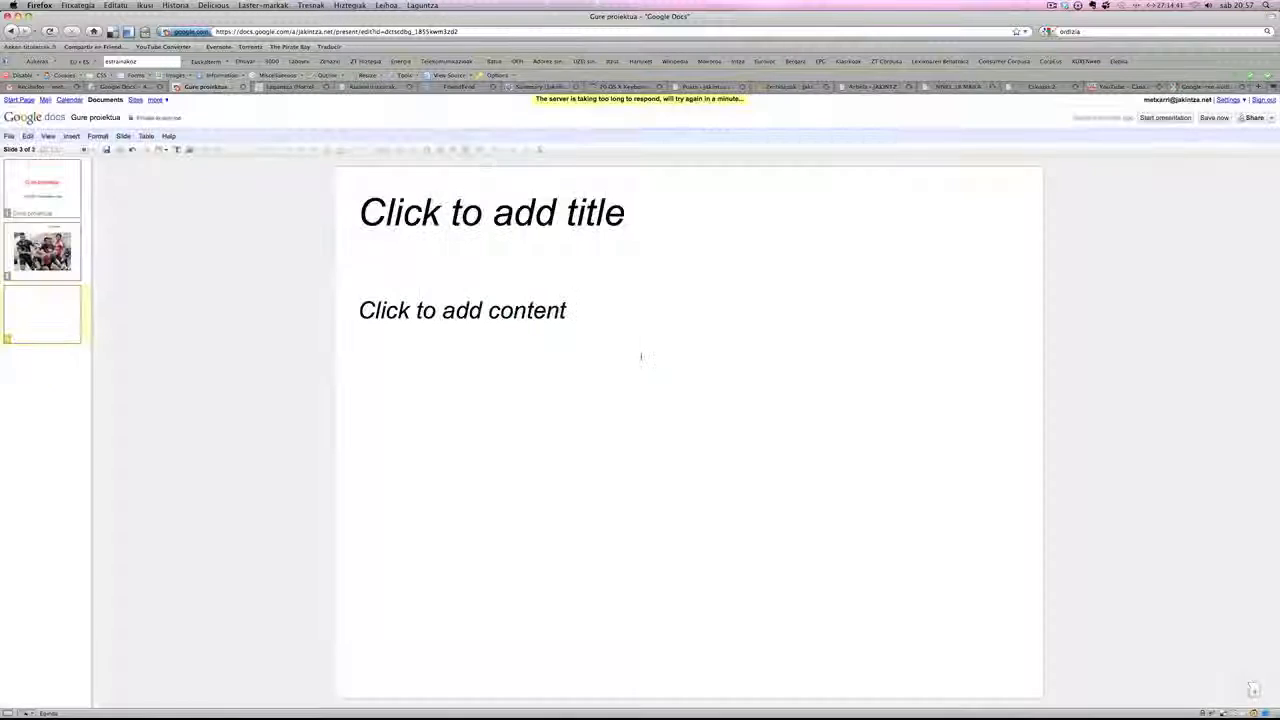
{"action": "left_click", "coordinate": [449, 210]}
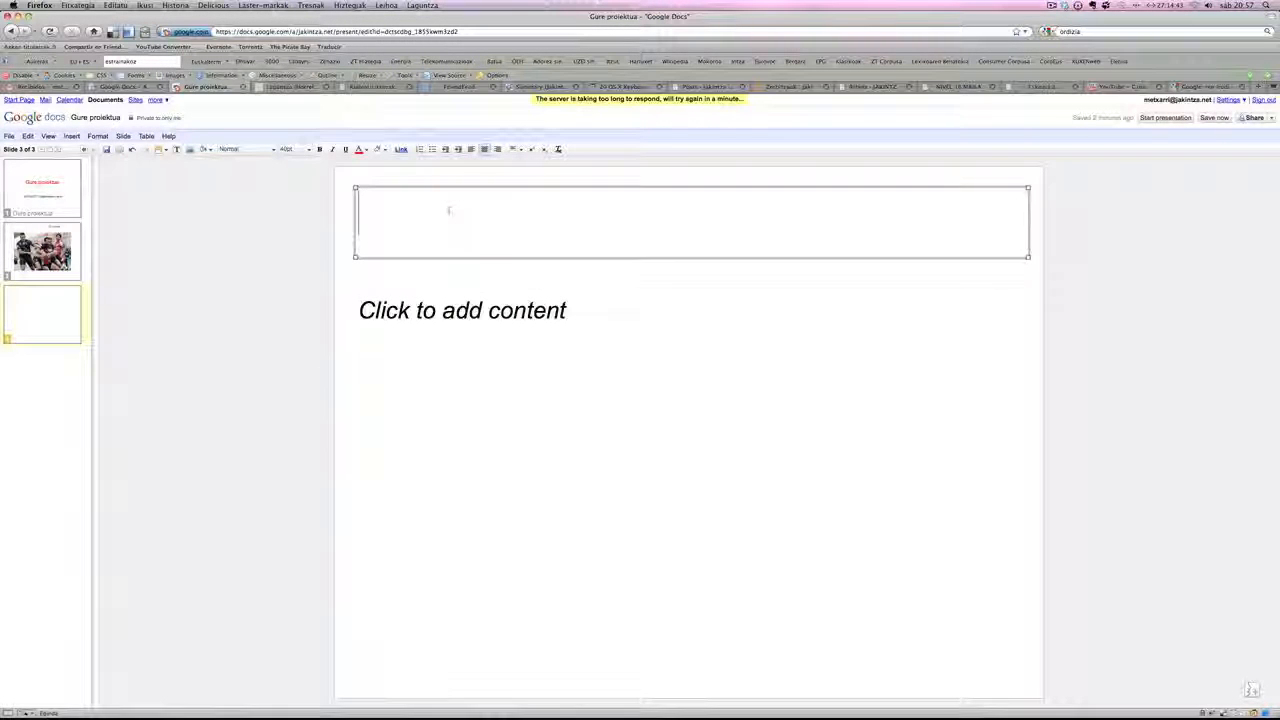
{"action": "type", "text": "Gora gu"}
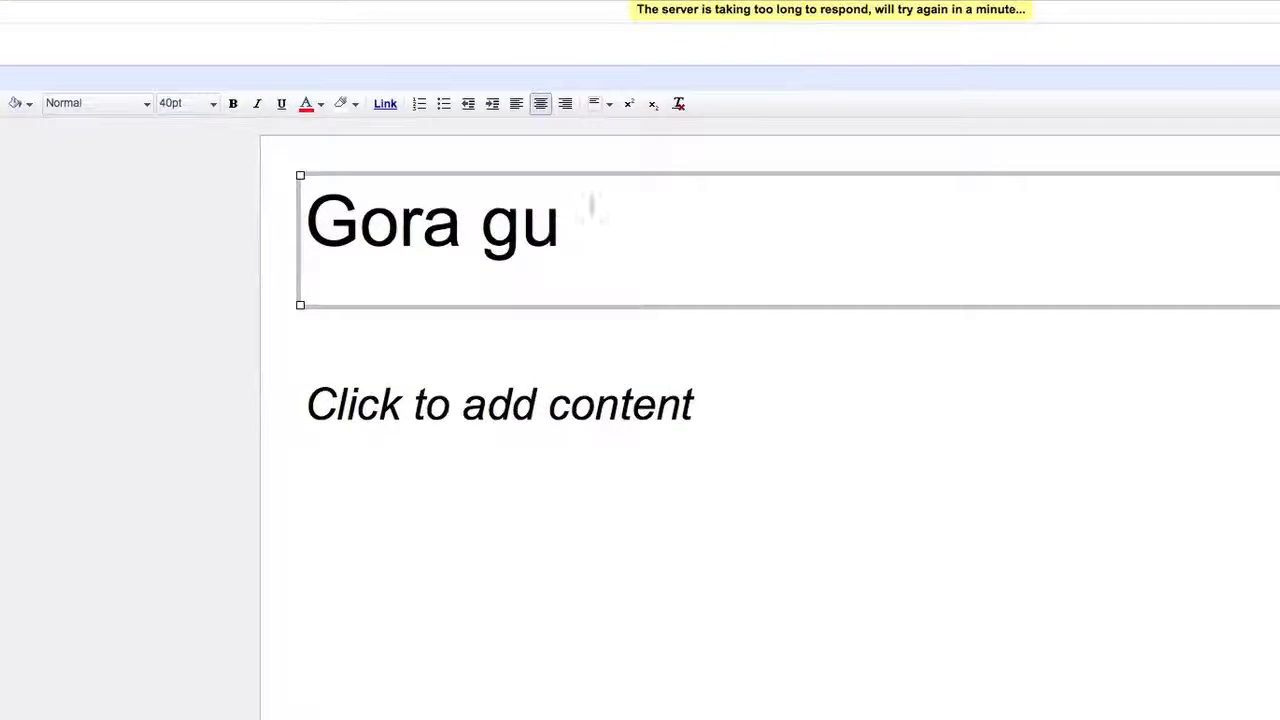
- Format the slide 3 title "Gora gu" as centred 40 pt text in dark green
{"action": "left_click_drag", "start_coordinate": [552, 220], "coordinate": [305, 222]}
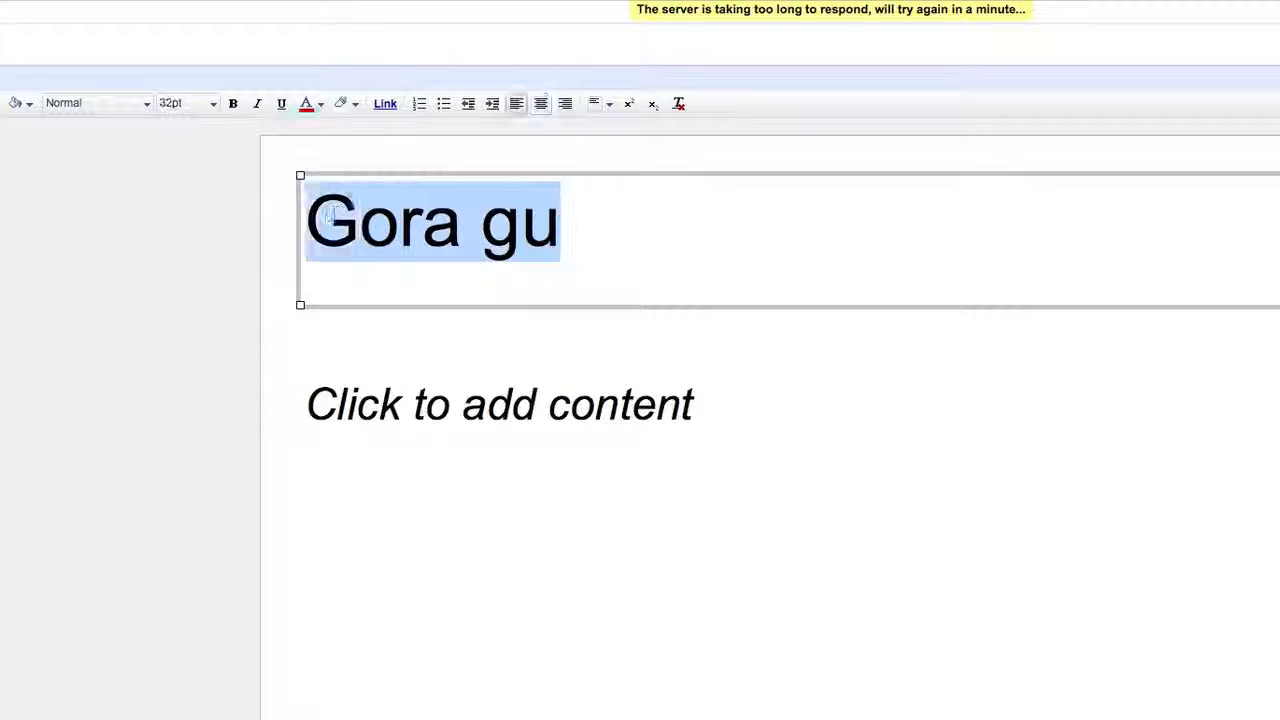
{"action": "left_click", "coordinate": [540, 104]}
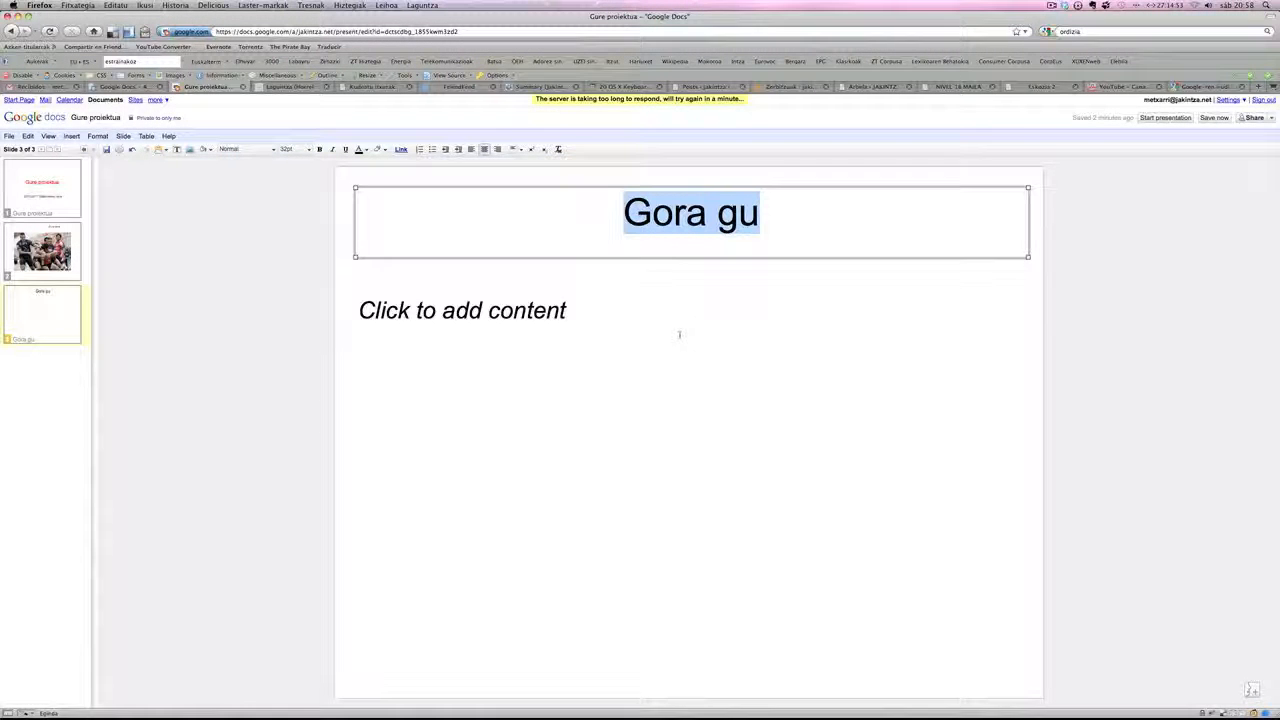
{"action": "left_click", "coordinate": [310, 150]}
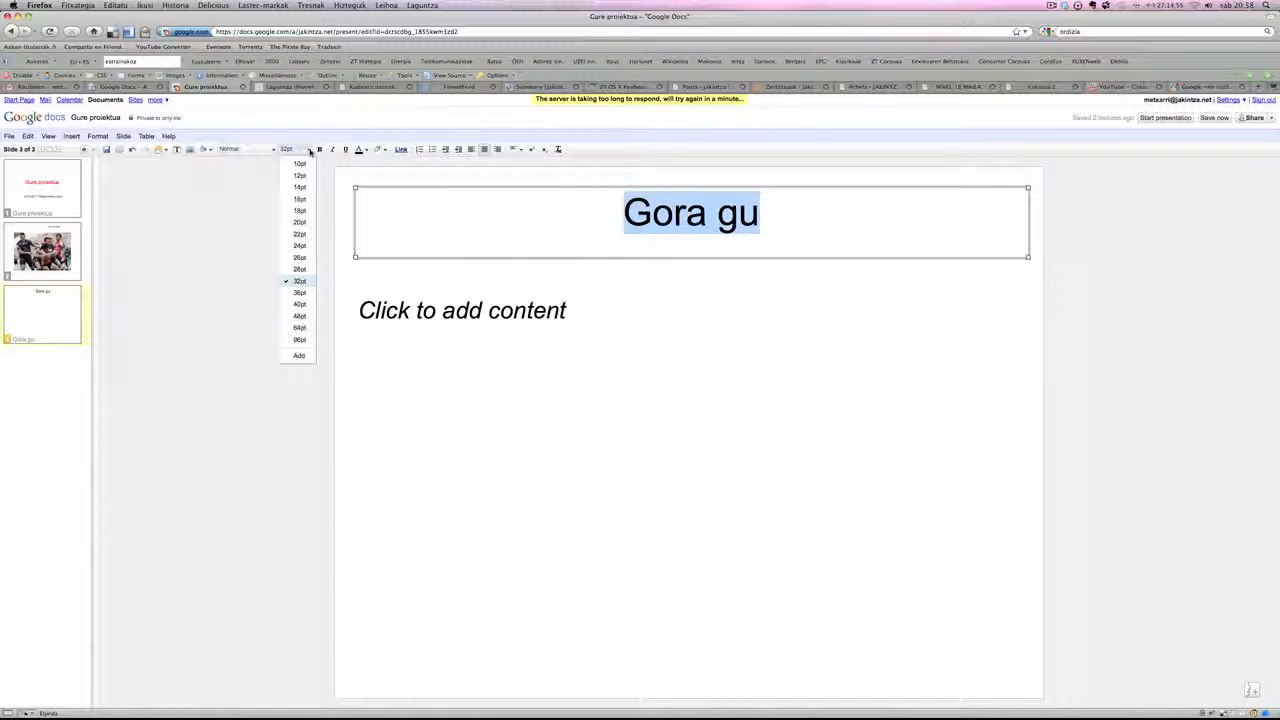
{"action": "left_click", "coordinate": [300, 300]}
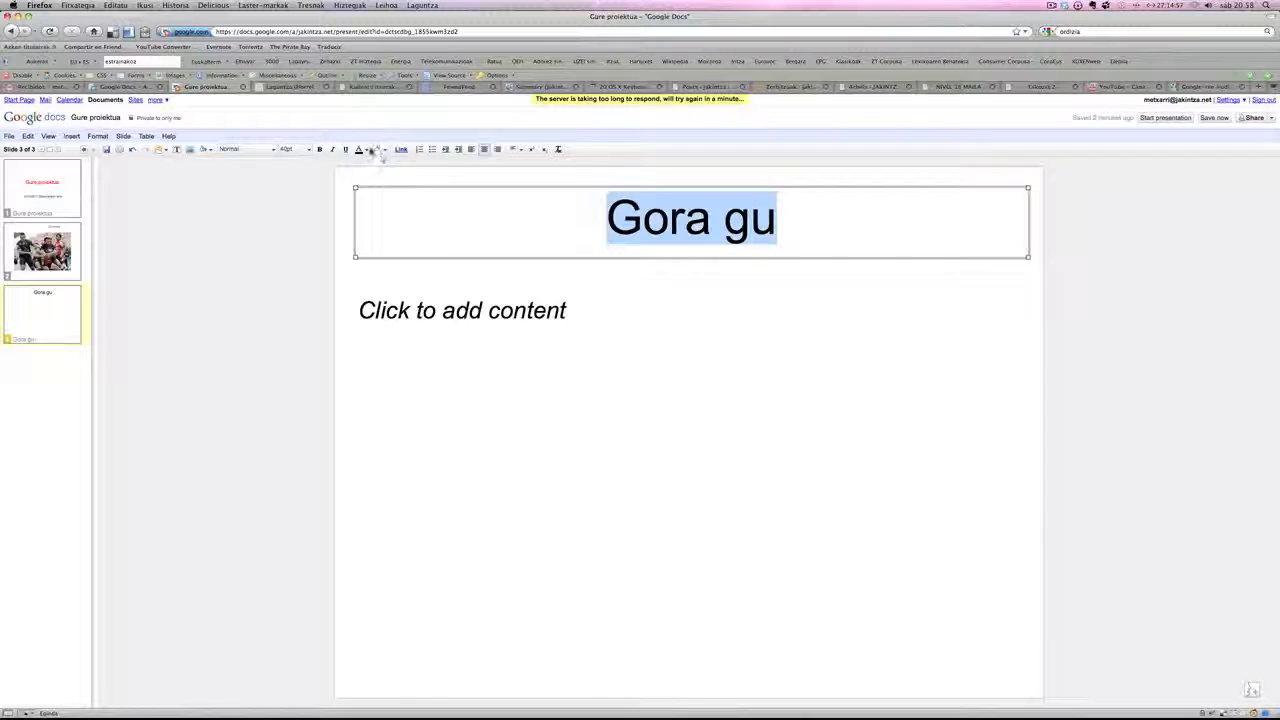
{"action": "left_click", "coordinate": [362, 150]}
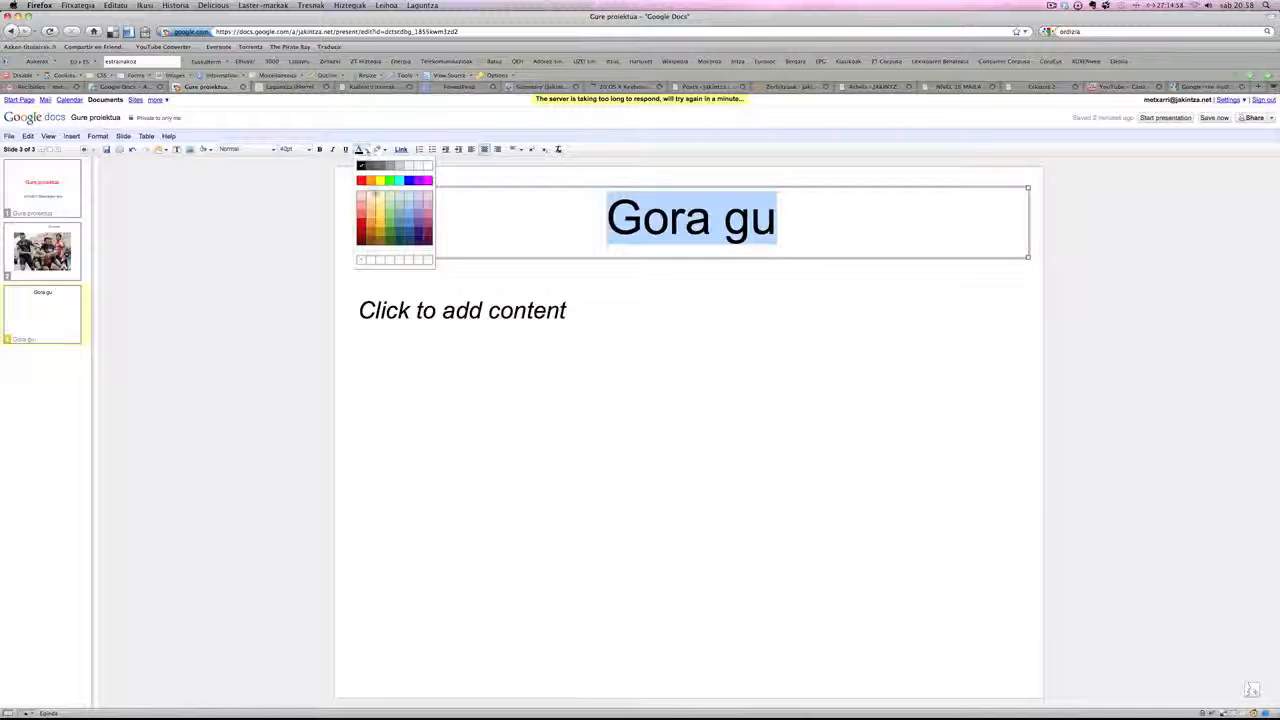
{"action": "left_click", "coordinate": [388, 230]}
- Enter three lines of sample text in the content box of slide 3, beginning with "aafihfashgsf", and erase them
{"action": "left_click", "coordinate": [740, 310]}
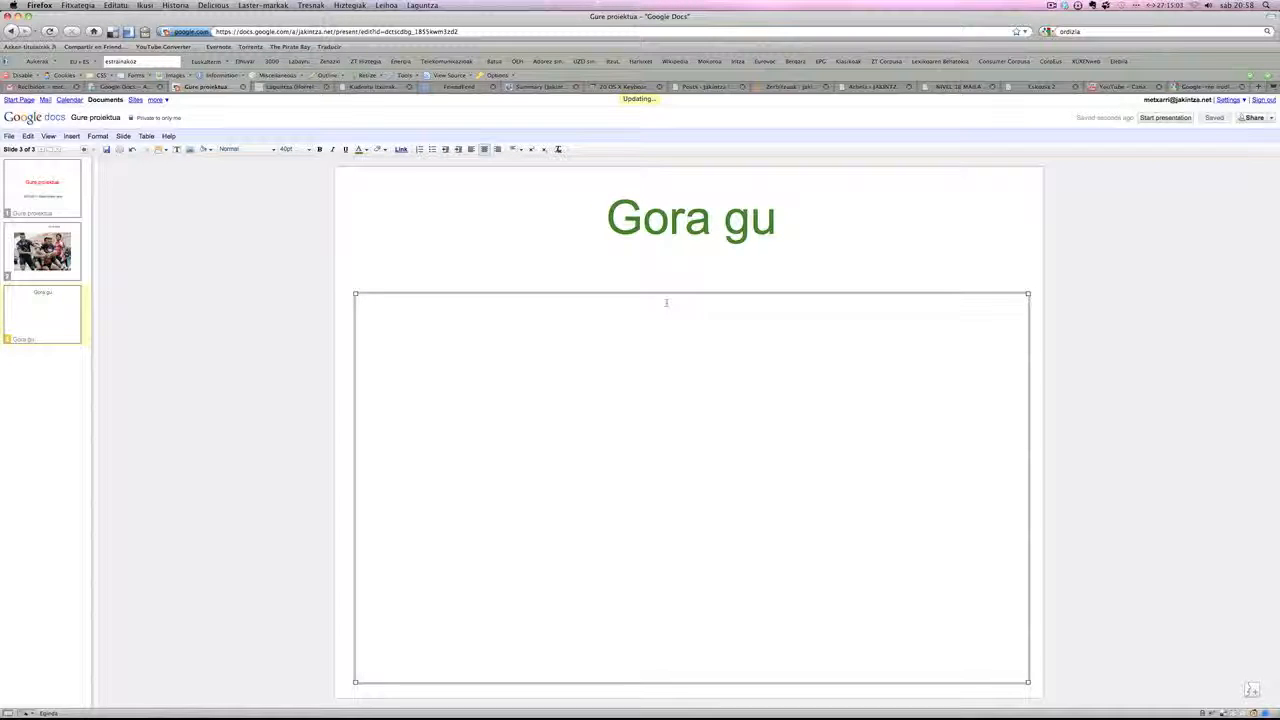
{"action": "type", "text": "aafihfashgsf"}
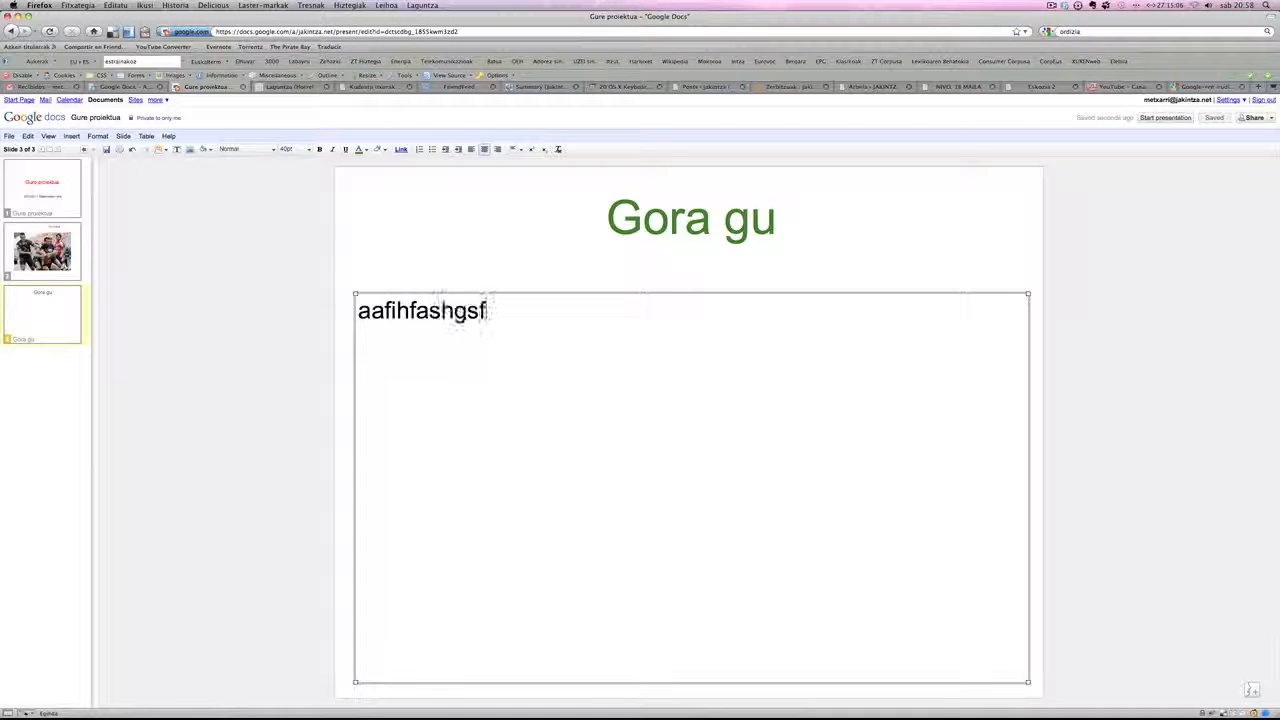
{"action": "key", "text": "Return"}
{"action": "type", "text": "SGDOIUHDGSOHGDSFHDOFHJOFIH"}
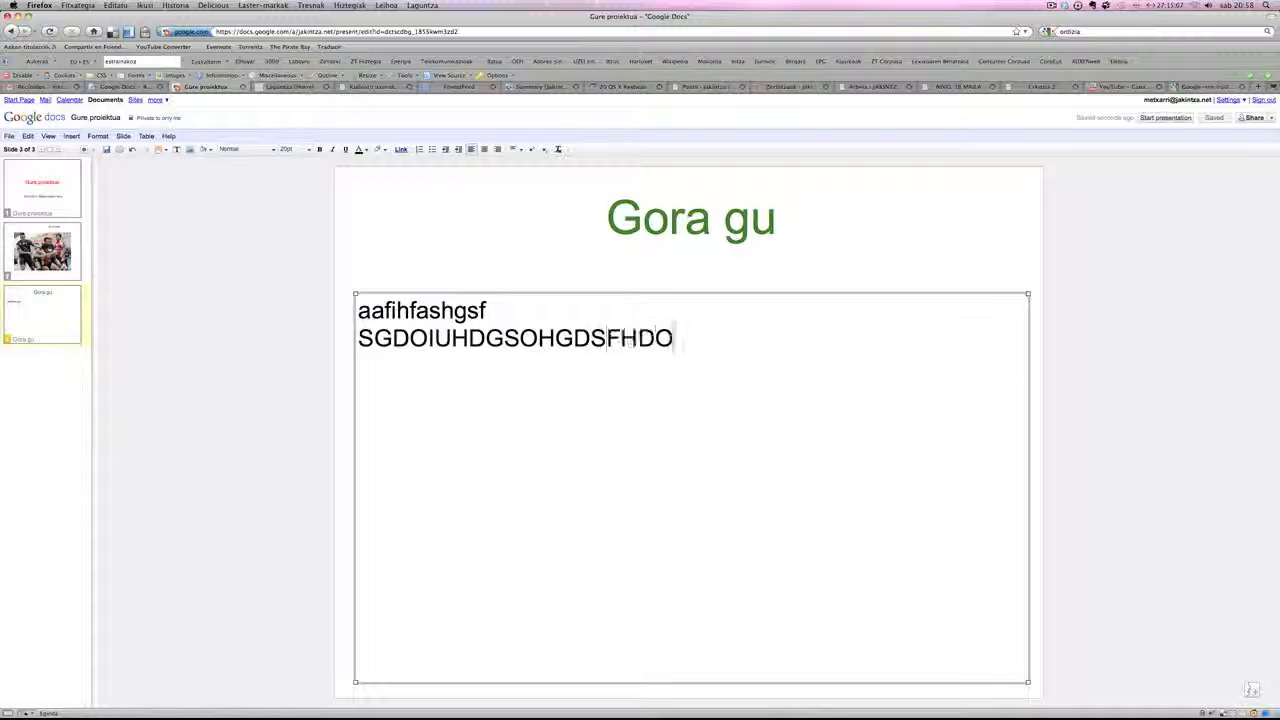
{"action": "key", "text": "Return"}
{"action": "type", "text": "HFDOHJDF"}
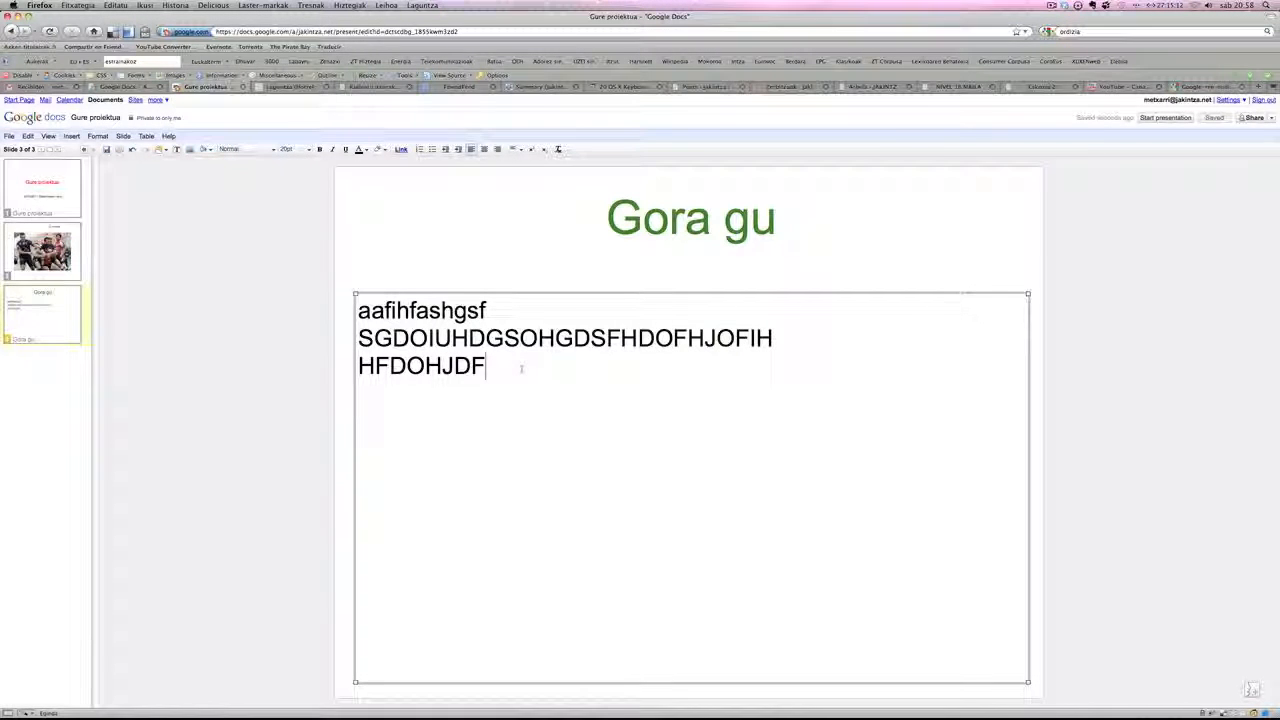
{"action": "key", "text": "shift+Left"}
{"action": "key", "text": "shift+Left"}
{"action": "key", "text": "shift+Left"}
{"action": "key", "text": "shift+Left"}
{"action": "left_click_drag", "start_coordinate": [521, 369], "coordinate": [358, 304]}
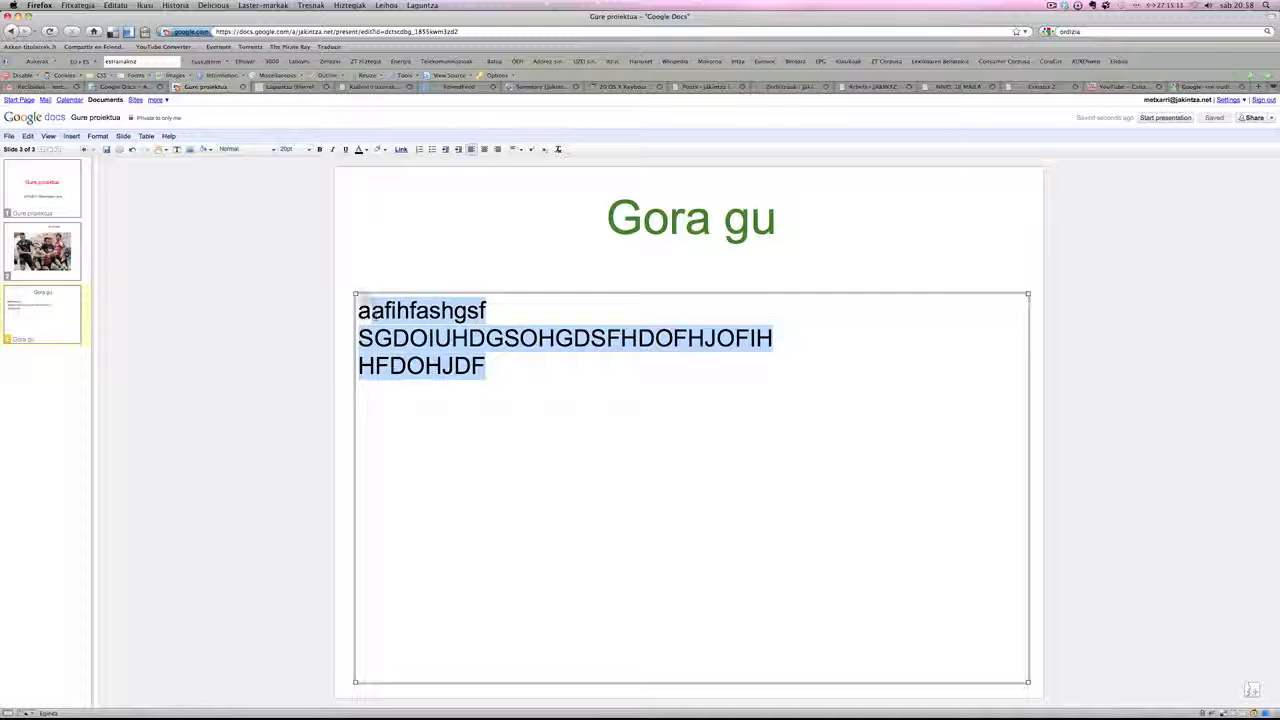
{"action": "key", "text": "BackSpace"}
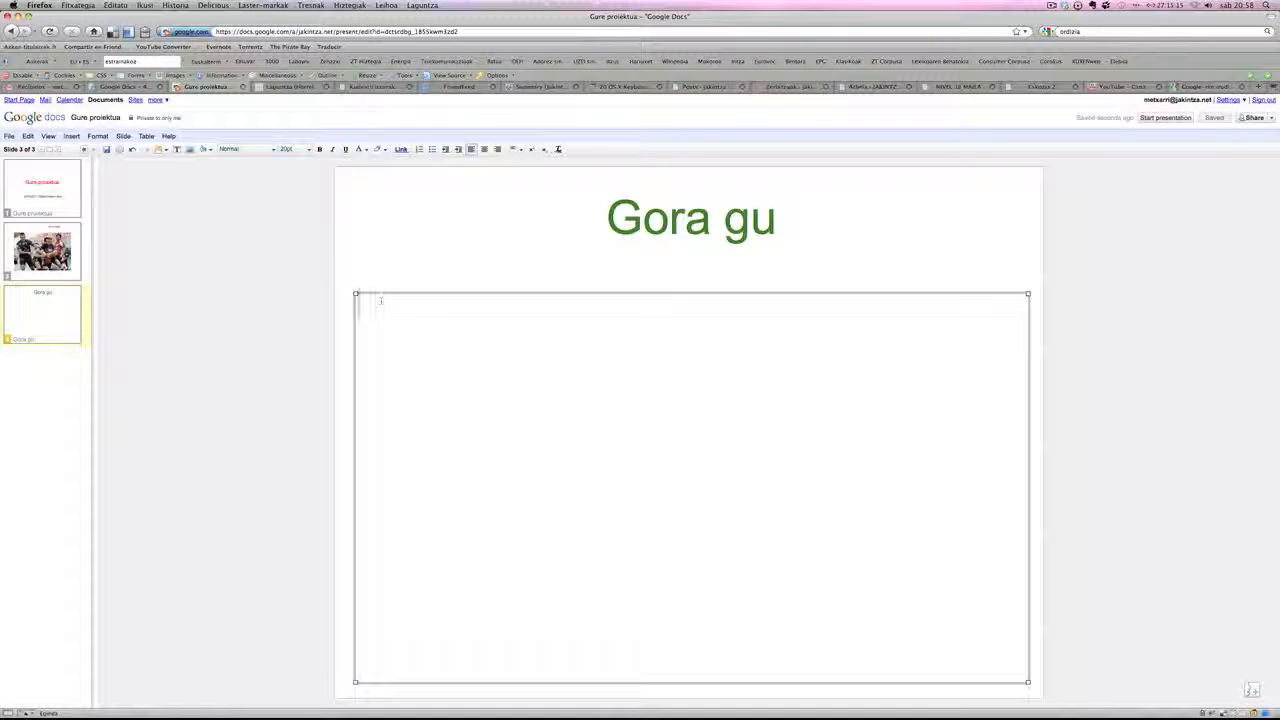
- Delete the empty content box below the title on slide 3
{"action": "key", "text": "Escape"}
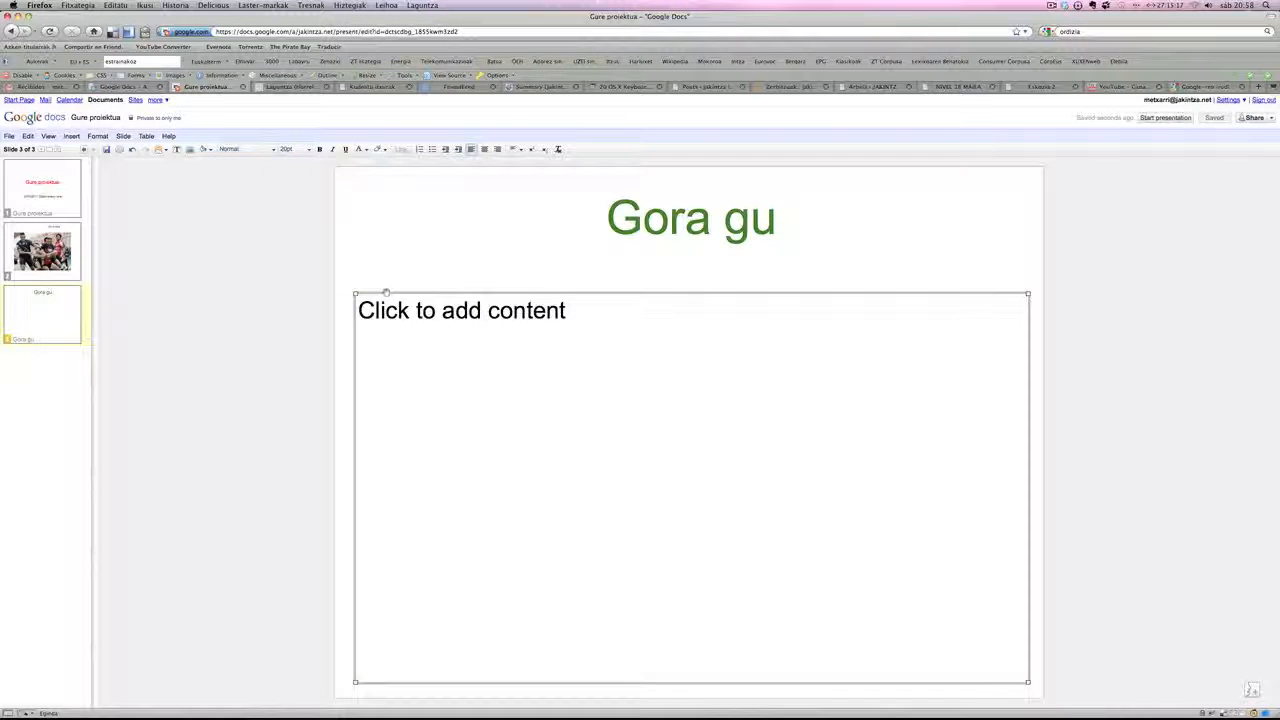
{"action": "key", "text": "BackSpace"}
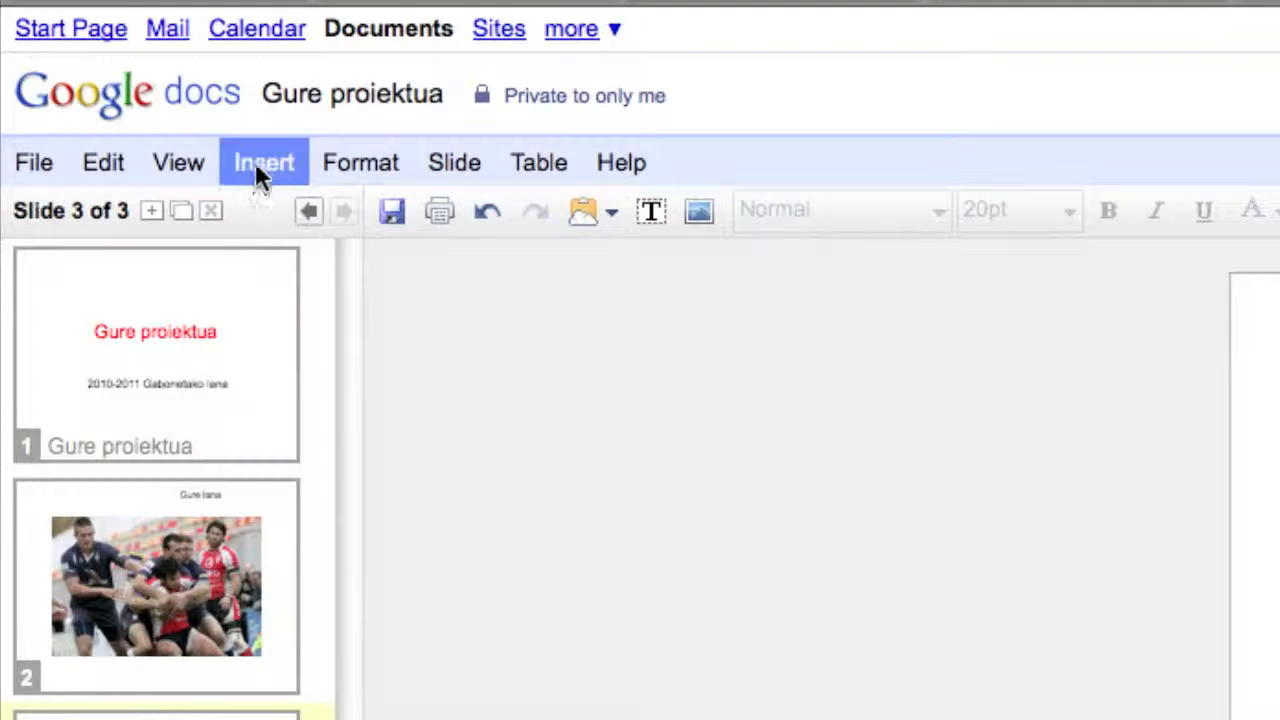
- Search videos for "jakintza ikastola matrikulazioa 2010" and insert "Jakintza Ikastola - Matrikulazioa 2010 - Iragarkia" into slide 3
{"action": "left_click", "coordinate": [255, 162]}
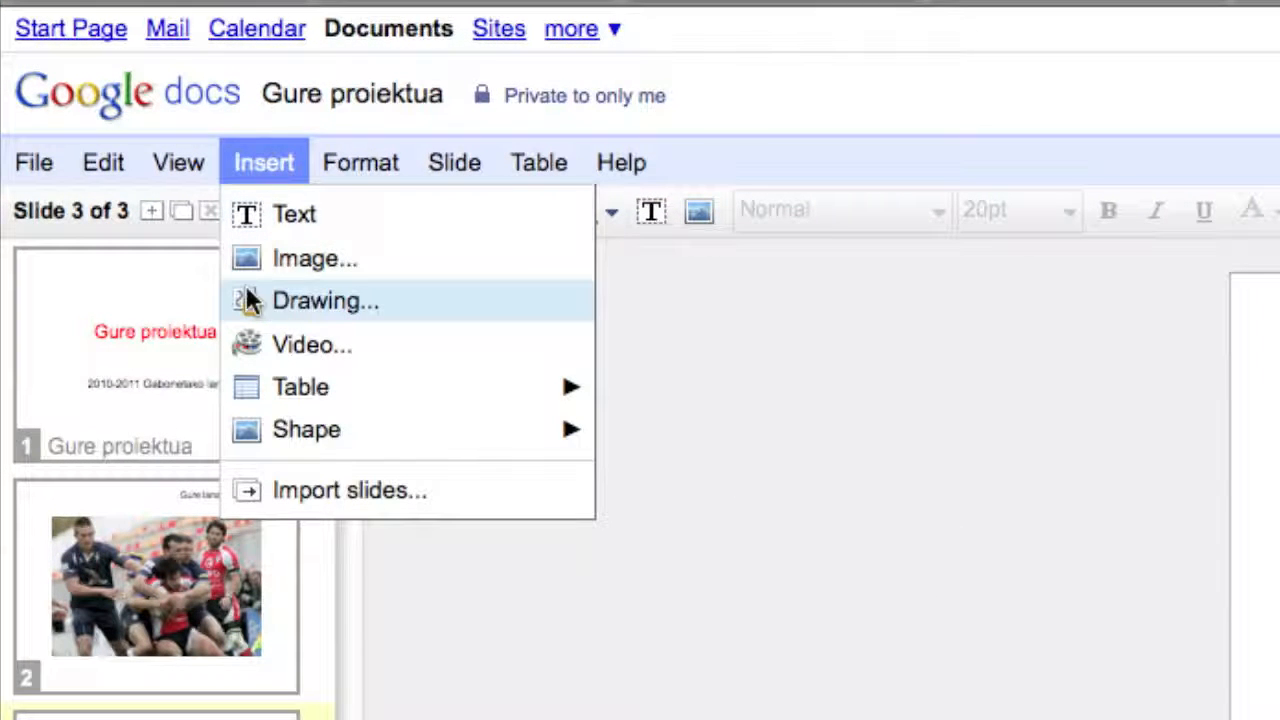
{"action": "left_click", "coordinate": [295, 342]}
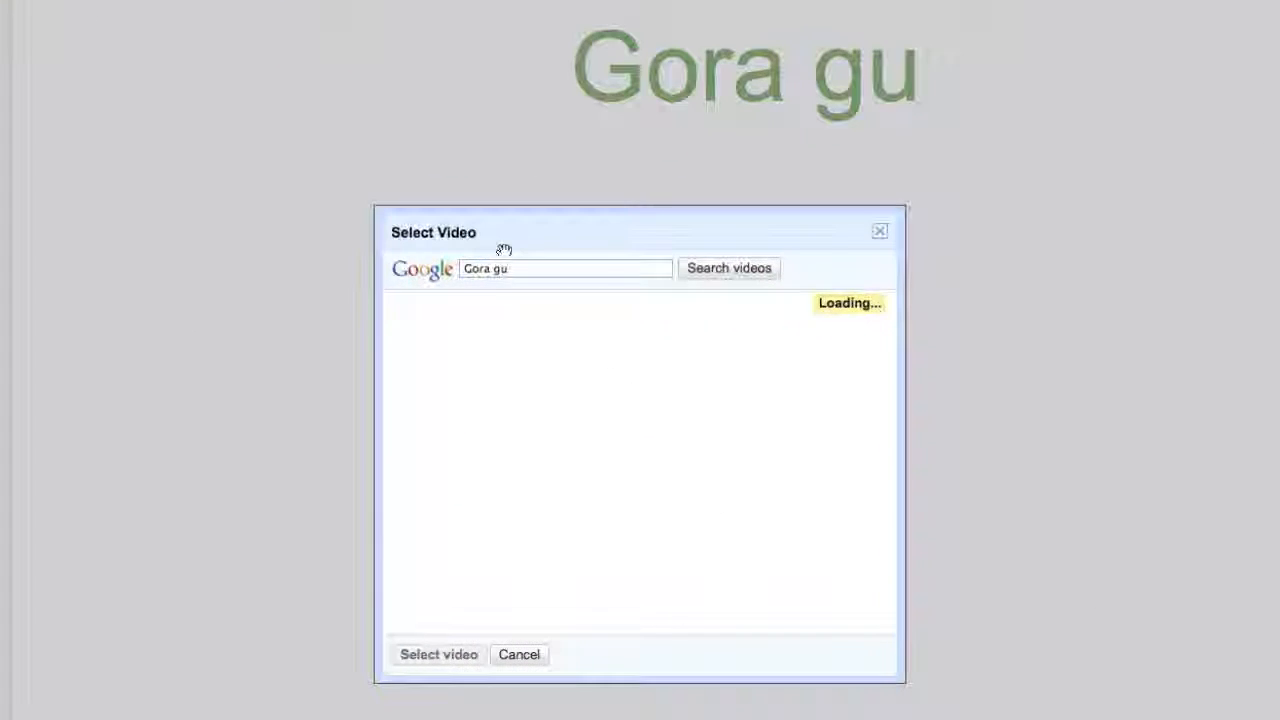
{"action": "left_click_drag", "start_coordinate": [525, 270], "coordinate": [447, 272]}
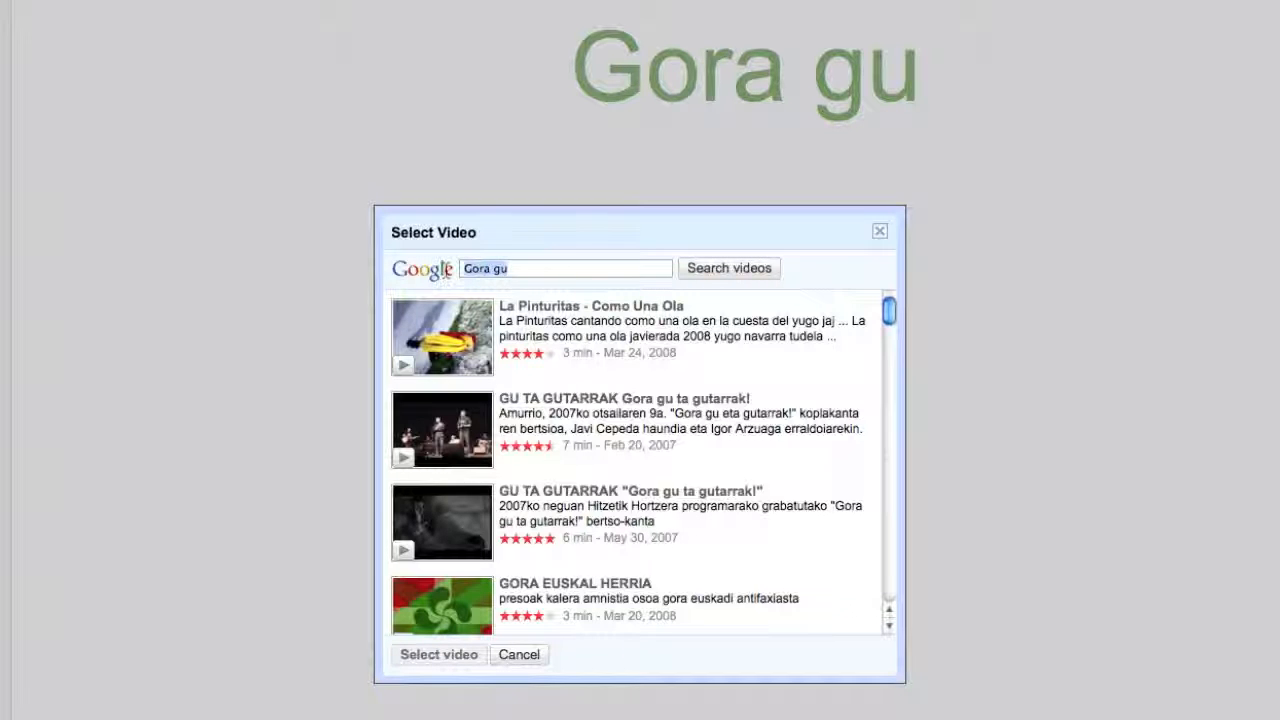
{"action": "key", "text": "BackSpace"}
{"action": "type", "text": "ordizi"}
{"action": "type", "text": "jakintz"}
{"action": "type", "text": "a ikas"}
{"action": "type", "text": "tola matrik"}
{"action": "type", "text": "ulazioa 2010"}
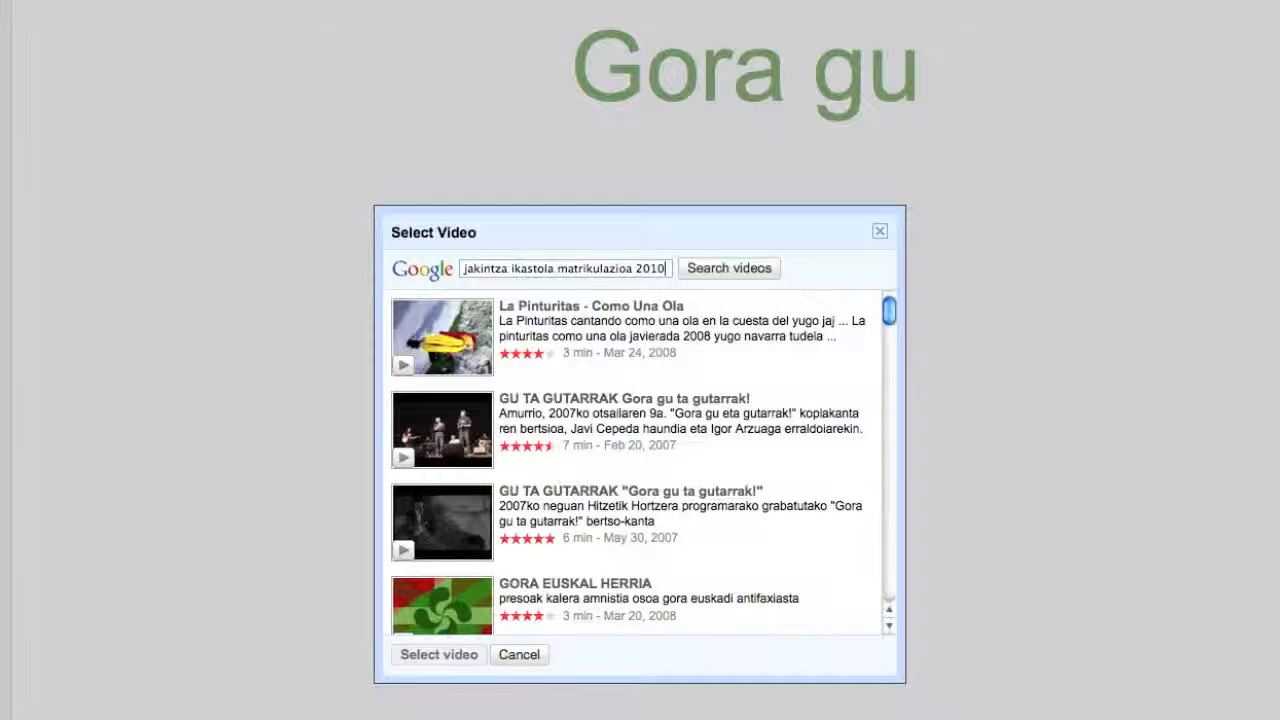
{"action": "left_click", "coordinate": [754, 263]}
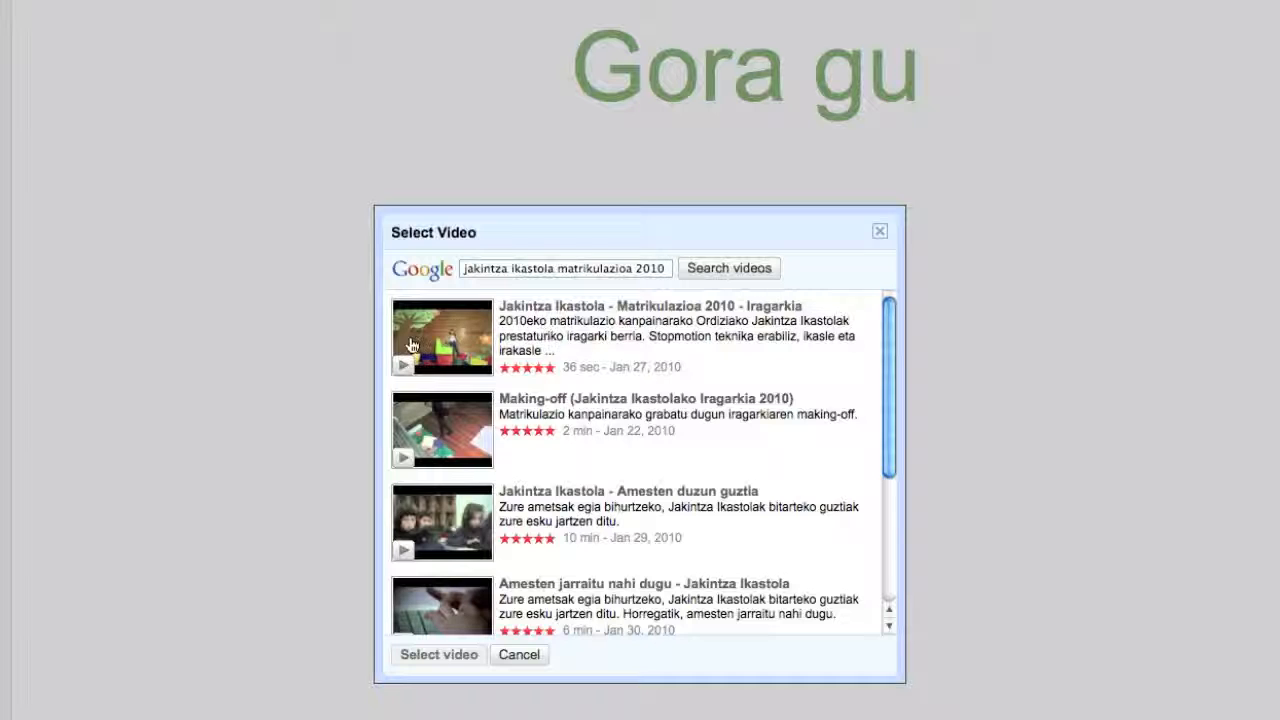
{"action": "left_click", "coordinate": [531, 340]}
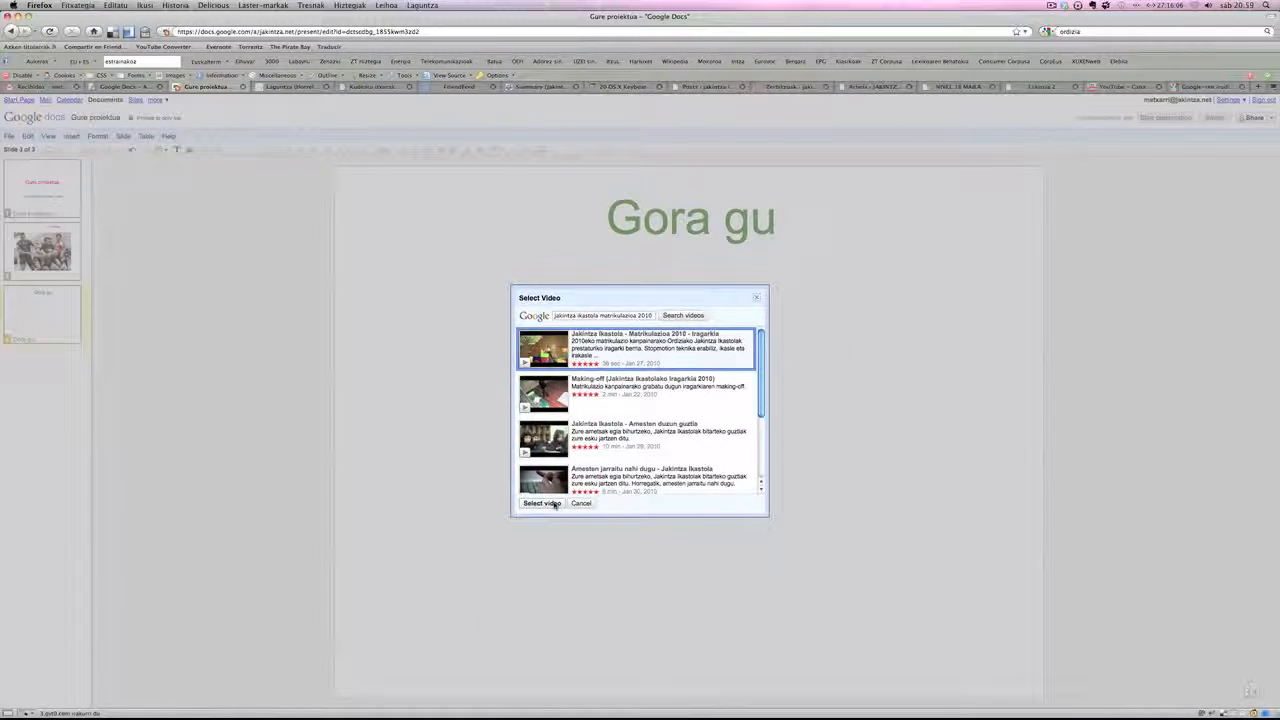
{"action": "left_click", "coordinate": [541, 503]}
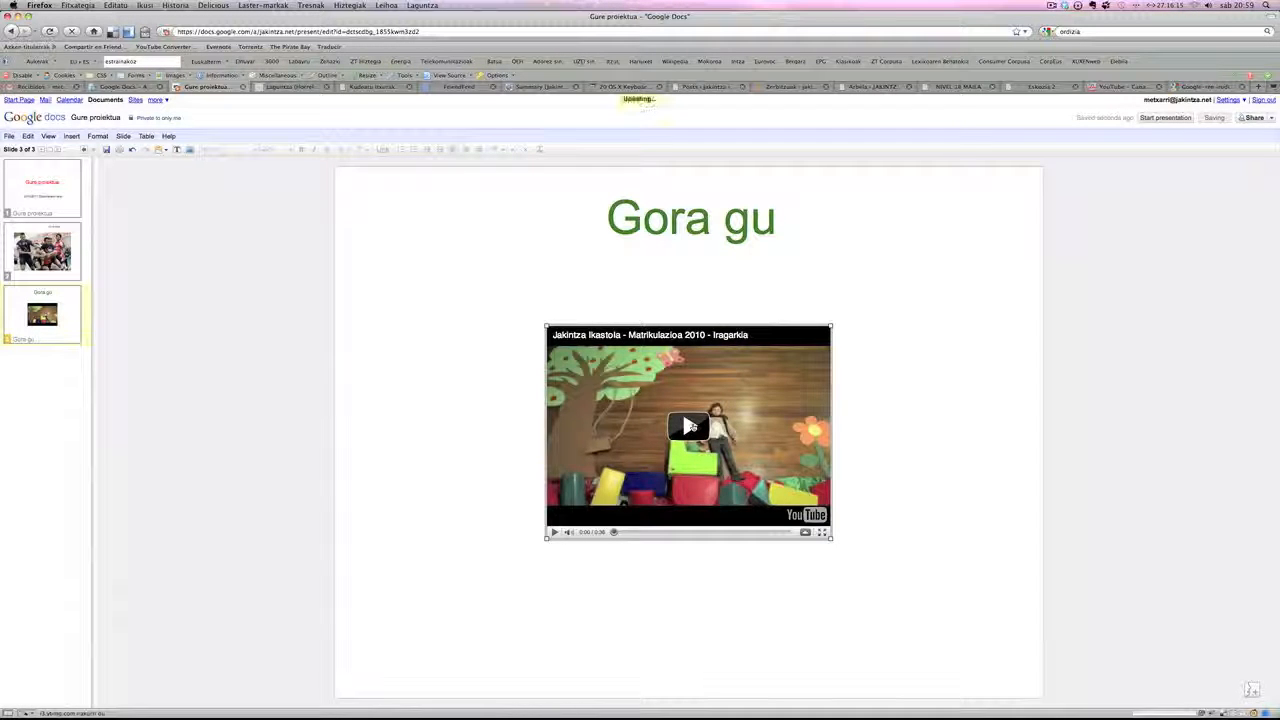
- Play the embedded video on slide 3 briefly, pause it, and try resizing it from a corner
{"action": "left_click", "coordinate": [689, 426]}
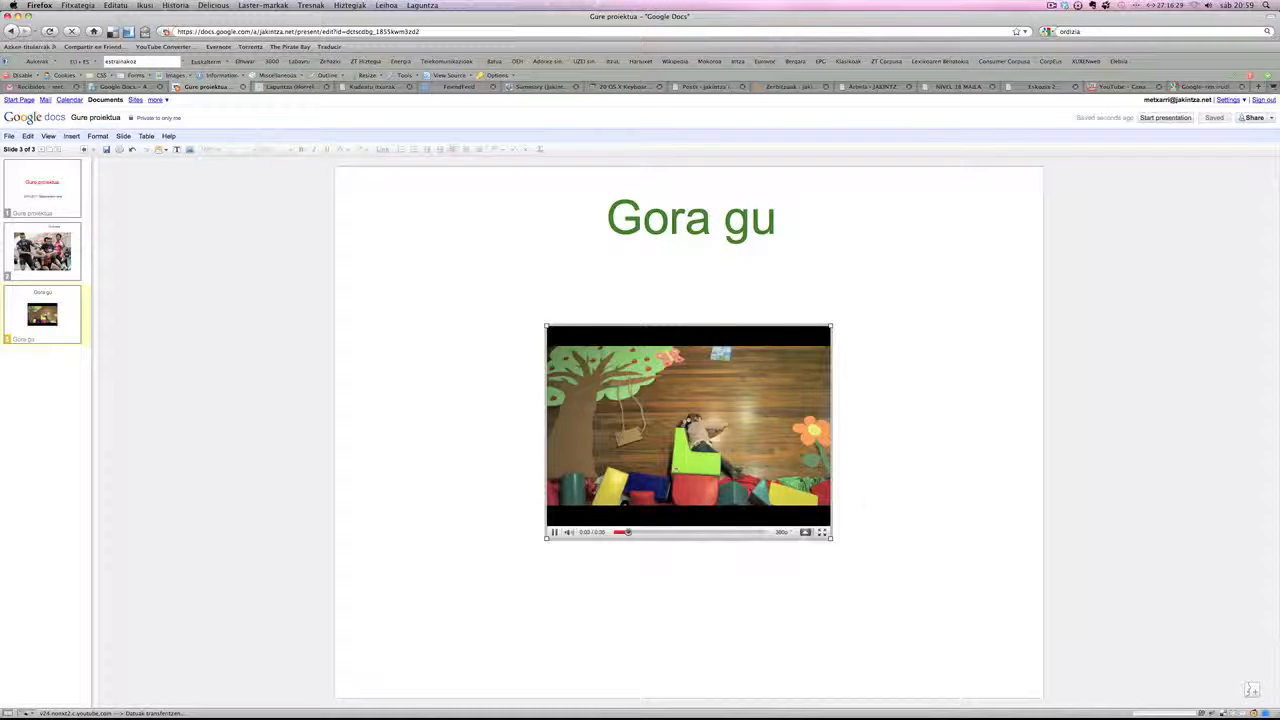
{"action": "left_click", "coordinate": [554, 532]}
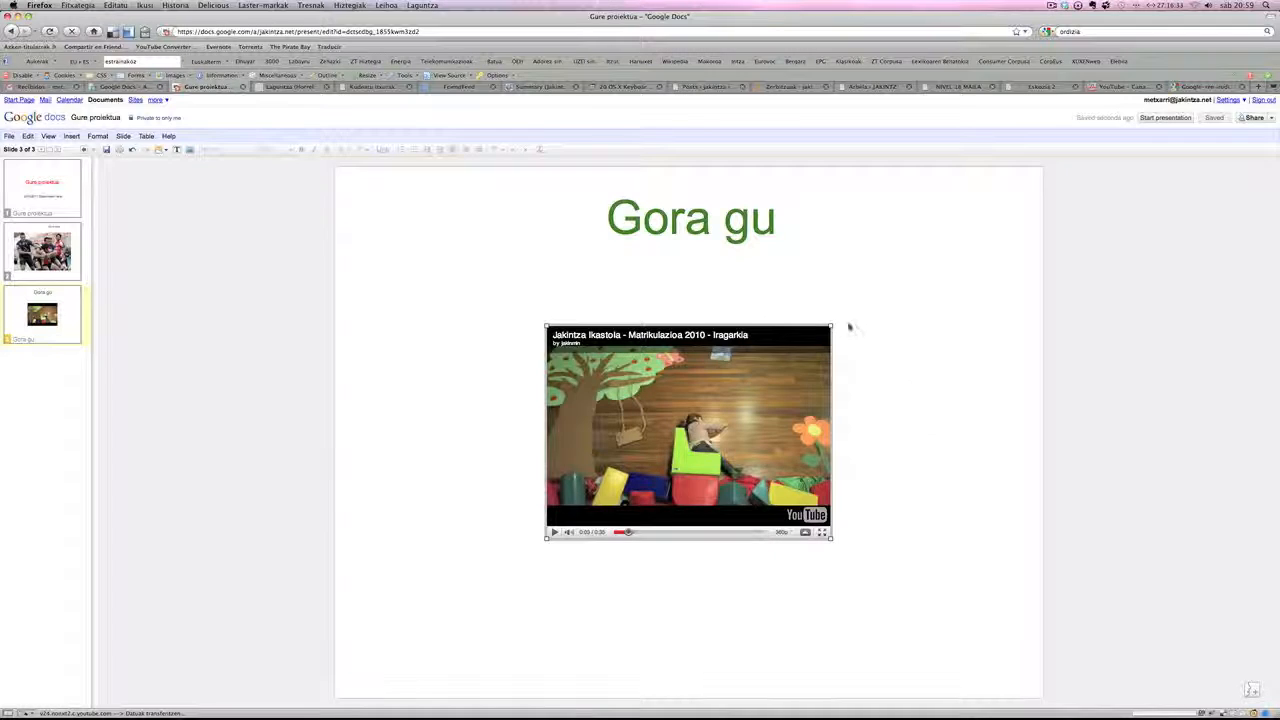
{"action": "mouse_move", "coordinate": [830, 326]}
{"action": "left_mouse_down"}
{"action": "mouse_move", "coordinate": [920, 270]}
{"action": "mouse_move", "coordinate": [825, 335]}
{"action": "left_mouse_up"}
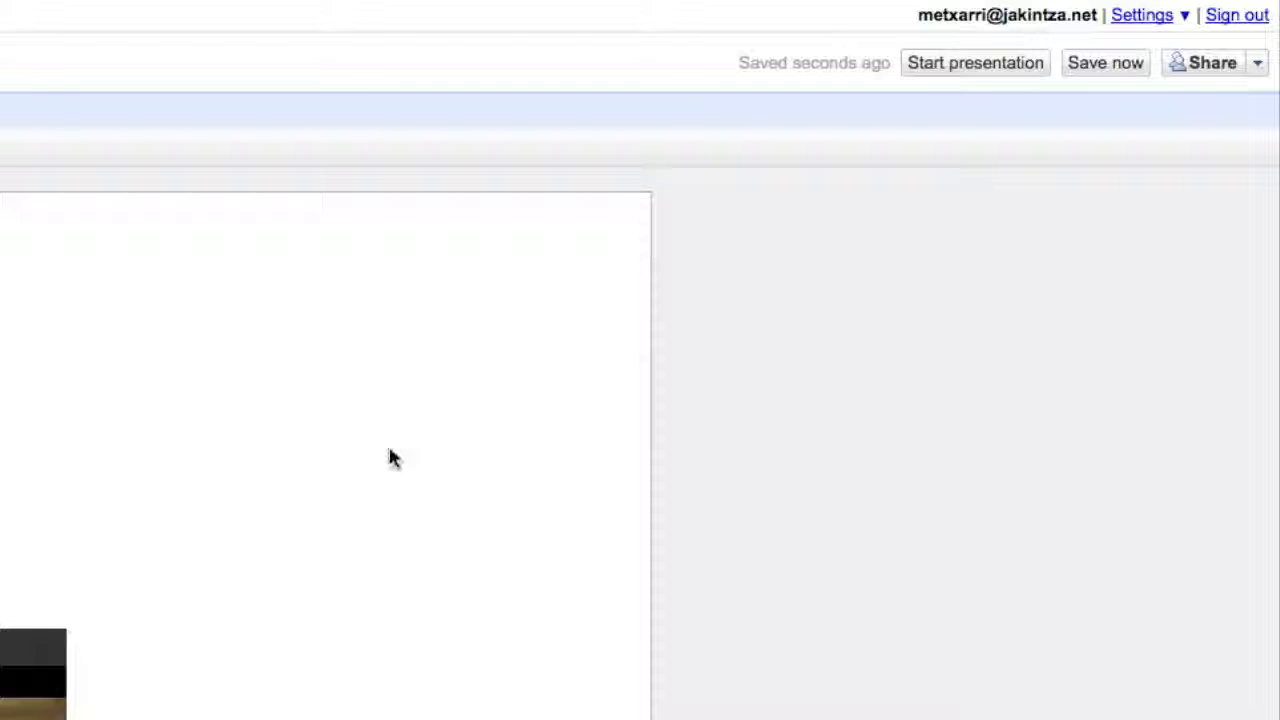
- Start the slide show of the Gure proiektua presentation
{"action": "left_click", "coordinate": [1014, 63]}
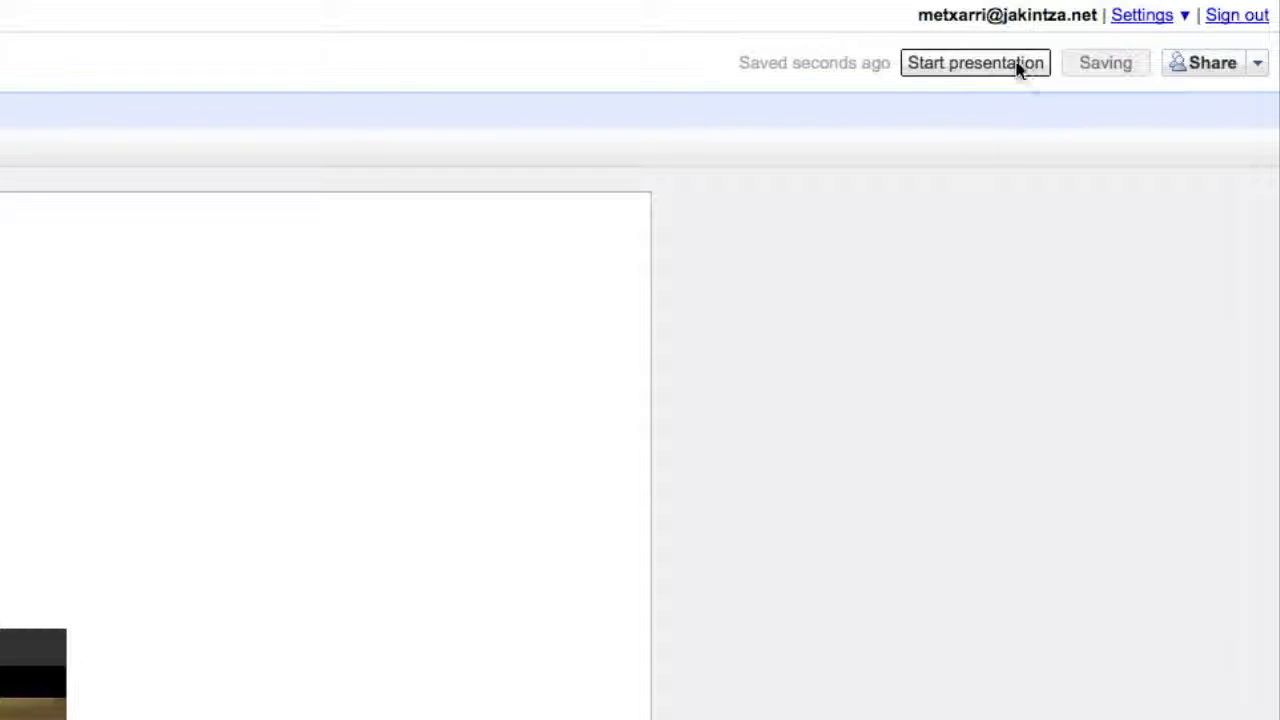
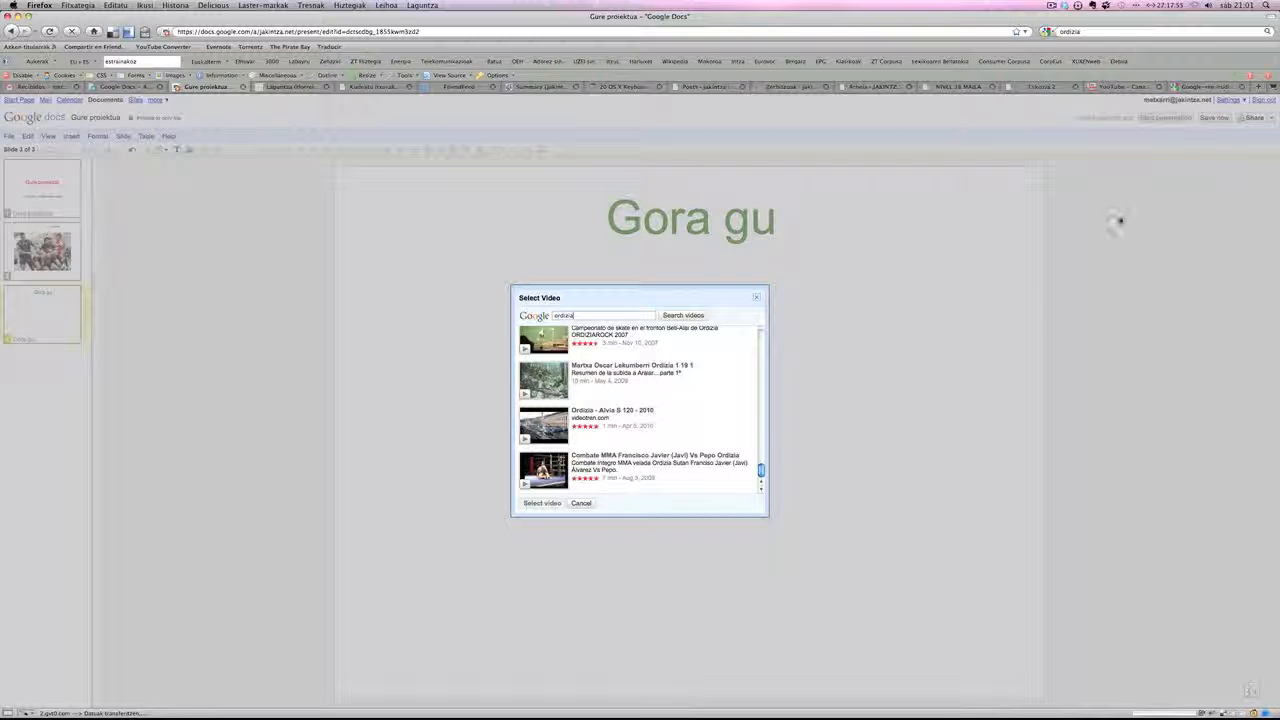
- Switch to YouTube, open "Dipity bideo-tutoriala 4. mailako ikasleentzat" from the Jakintza Ikastola channel, and copy its title
{"action": "left_click", "coordinate": [1134, 88]}
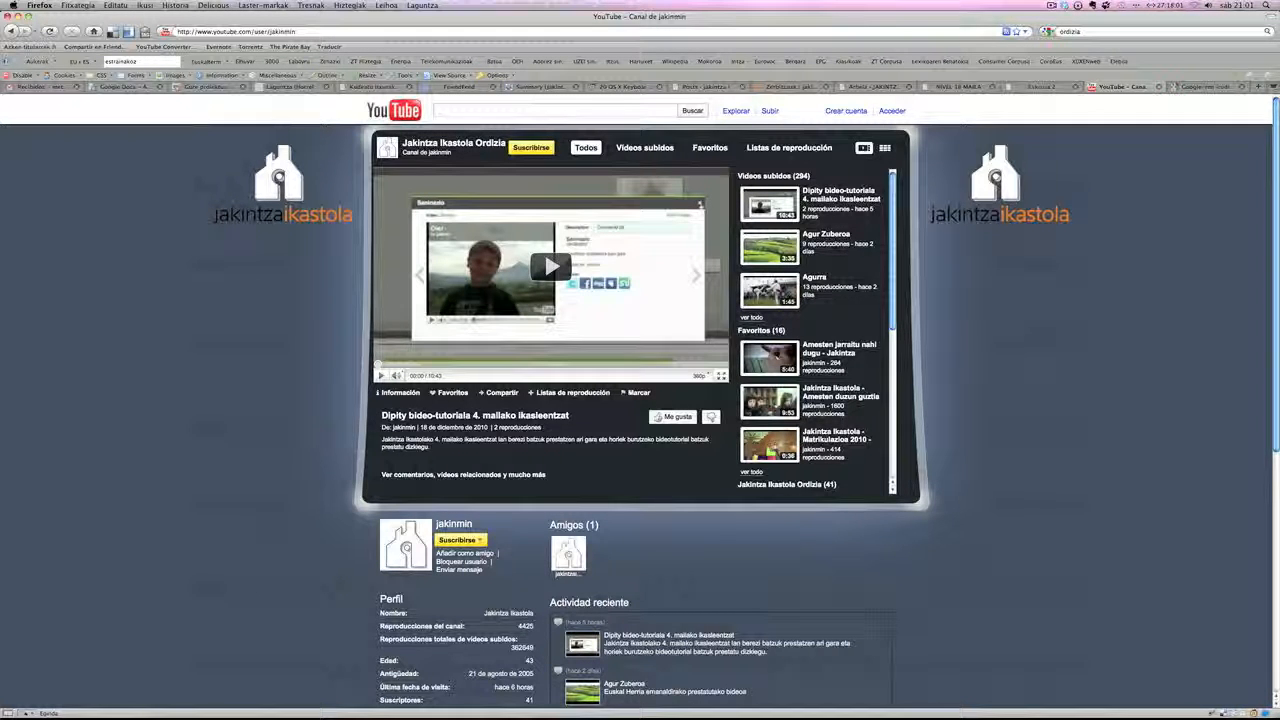
{"action": "left_click", "coordinate": [451, 416]}
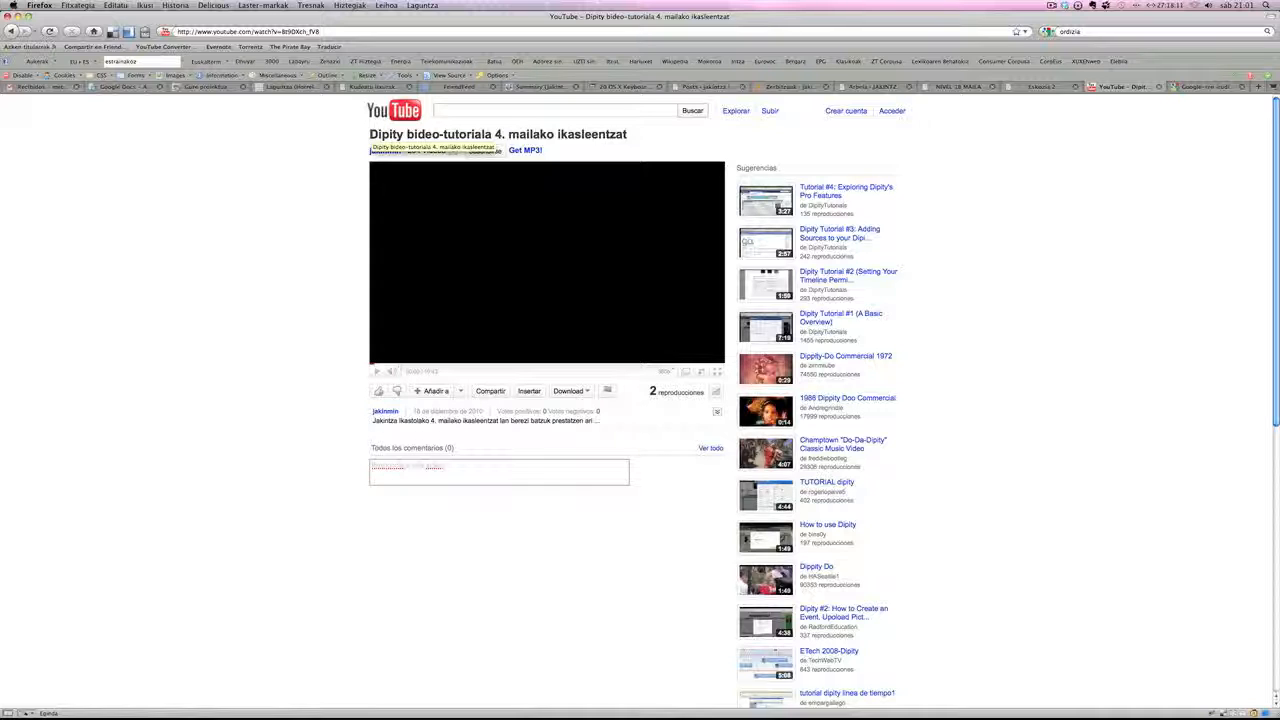
{"action": "left_click_drag", "start_coordinate": [370, 134], "coordinate": [627, 134]}
{"action": "left_click", "coordinate": [625, 135]}
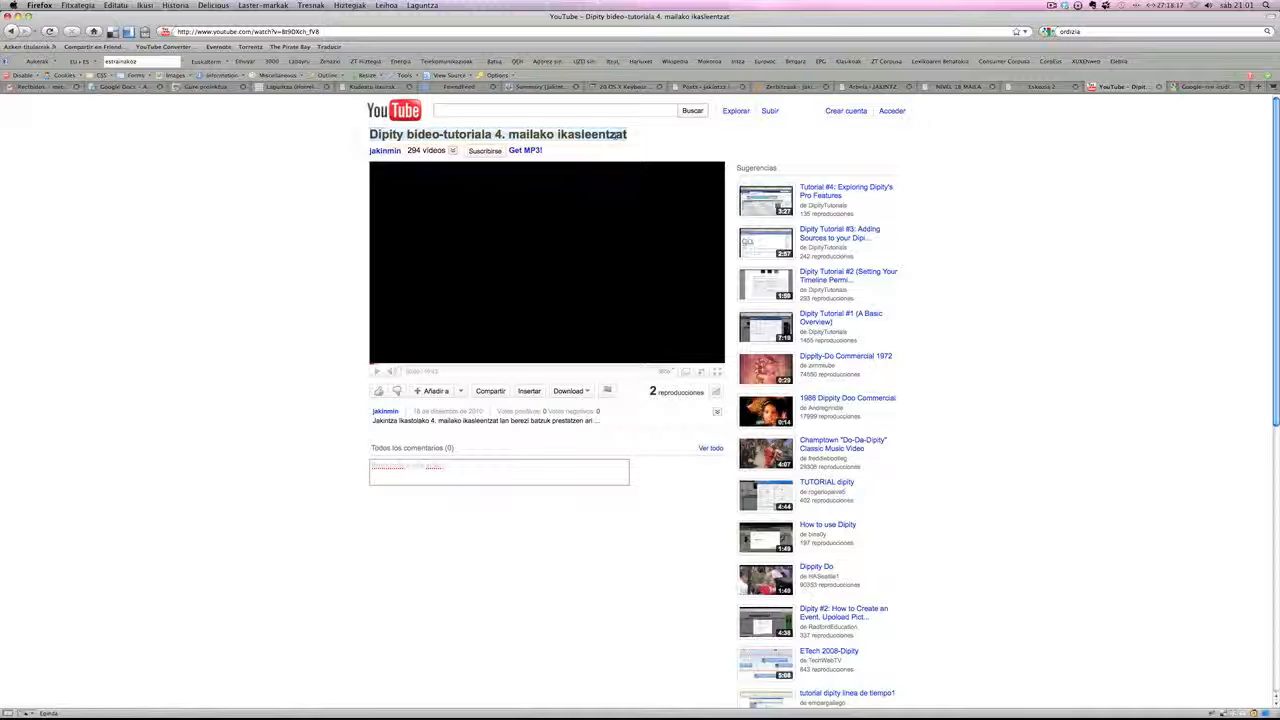
{"action": "right_click", "coordinate": [621, 137]}
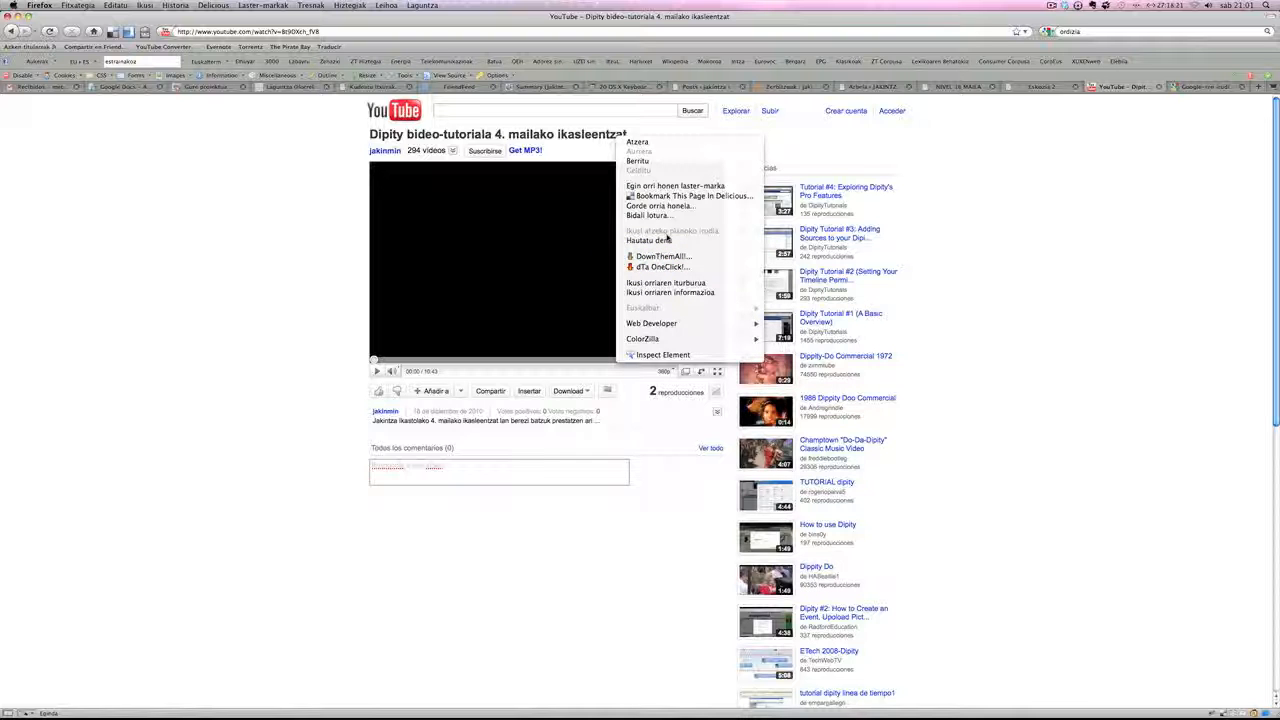
{"action": "left_click", "coordinate": [627, 133]}
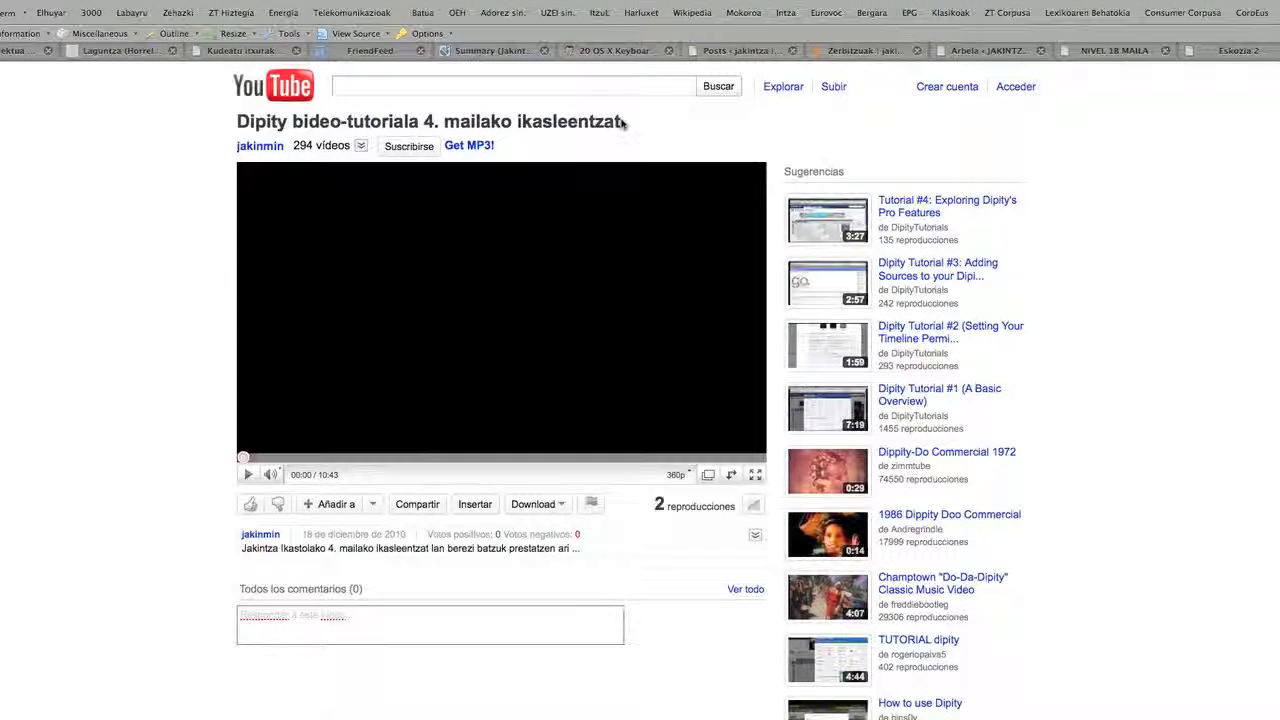
{"action": "left_click_drag", "start_coordinate": [622, 121], "coordinate": [300, 104]}
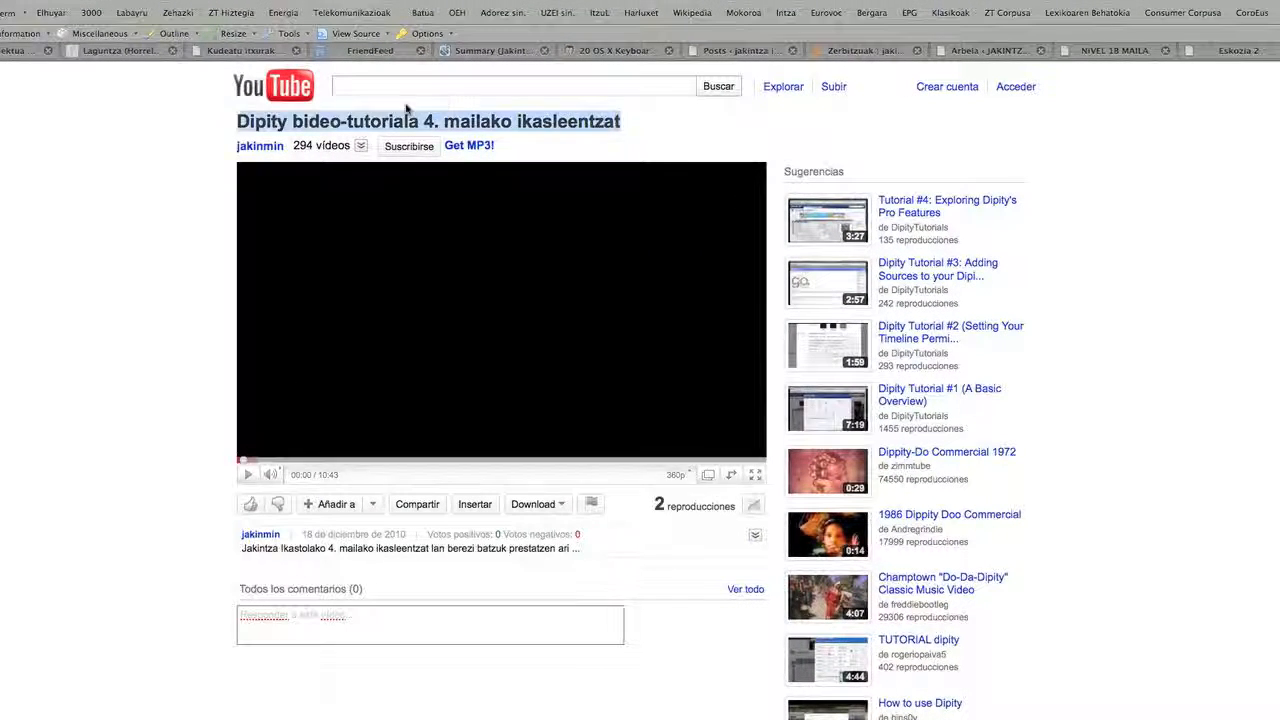
{"action": "right_click", "coordinate": [265, 113]}
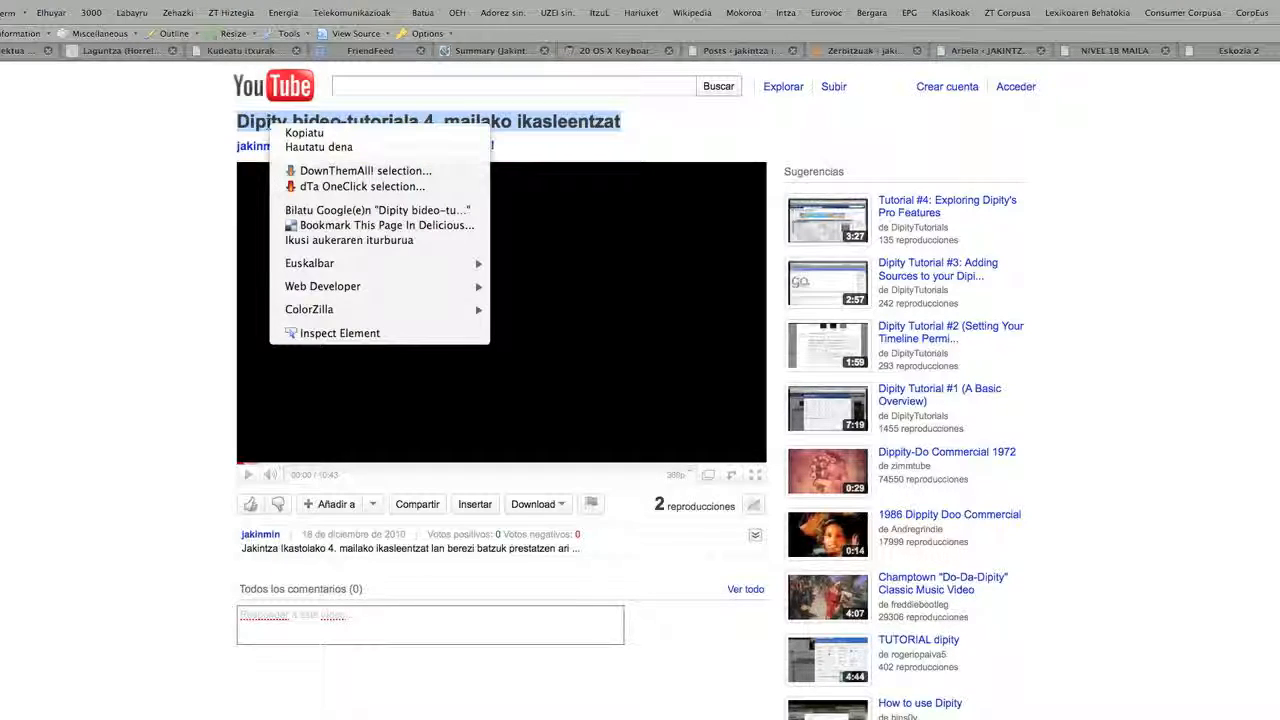
{"action": "left_click", "coordinate": [308, 131]}
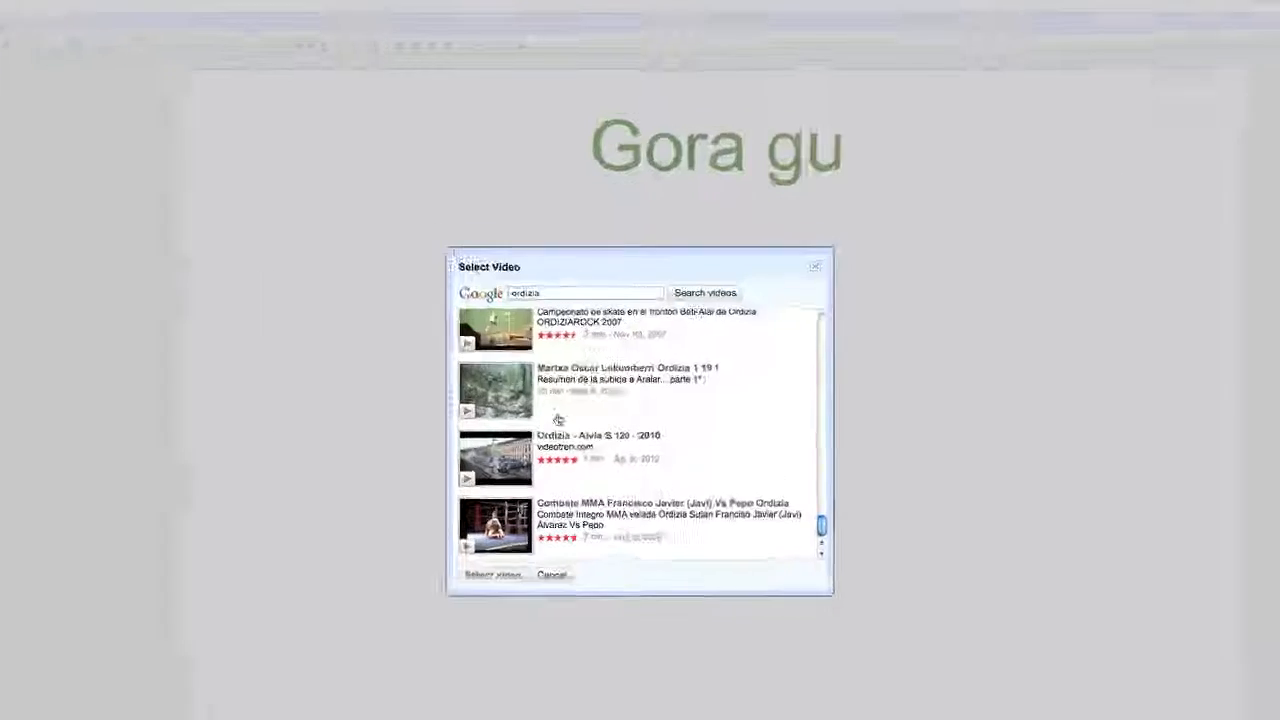
- Back in the presentation, search videos for the copied title and insert "Dipity bideo-tutoriala 4. mailako ikasleentzat" into slide 3
{"action": "left_click_drag", "start_coordinate": [523, 266], "coordinate": [443, 266]}
{"action": "key", "text": "super+v"}
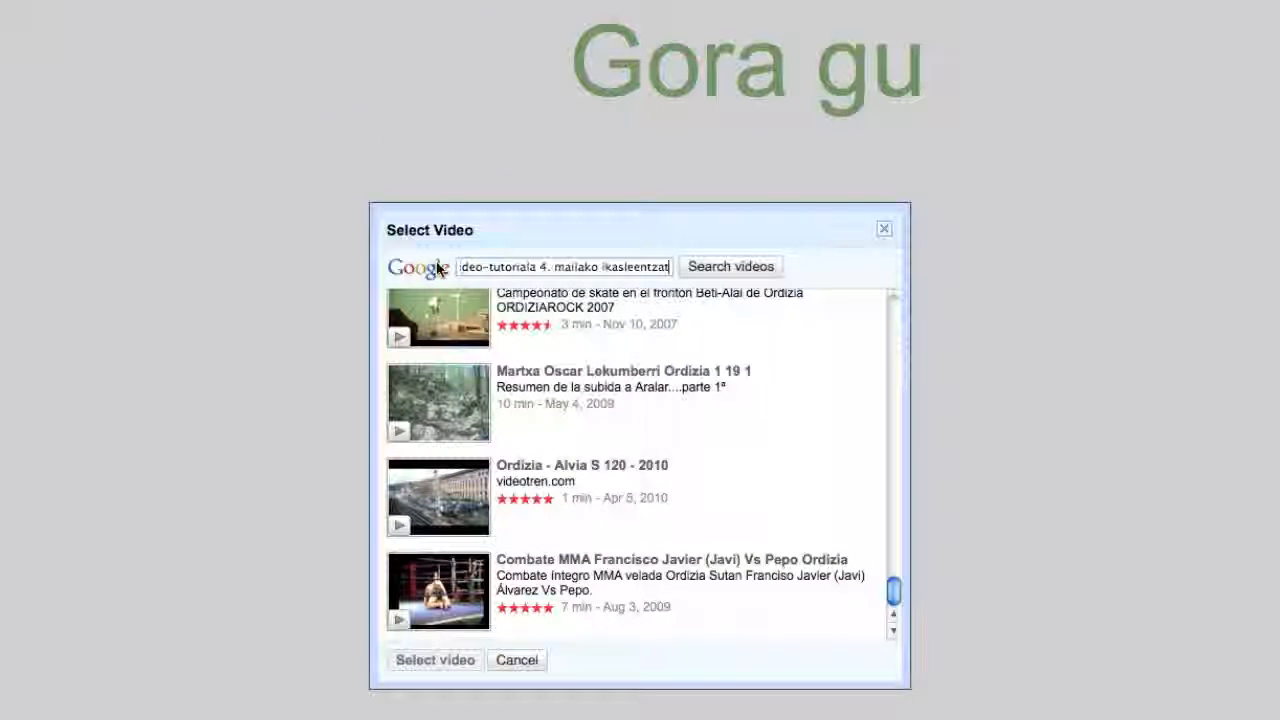
{"action": "left_click", "coordinate": [726, 266]}
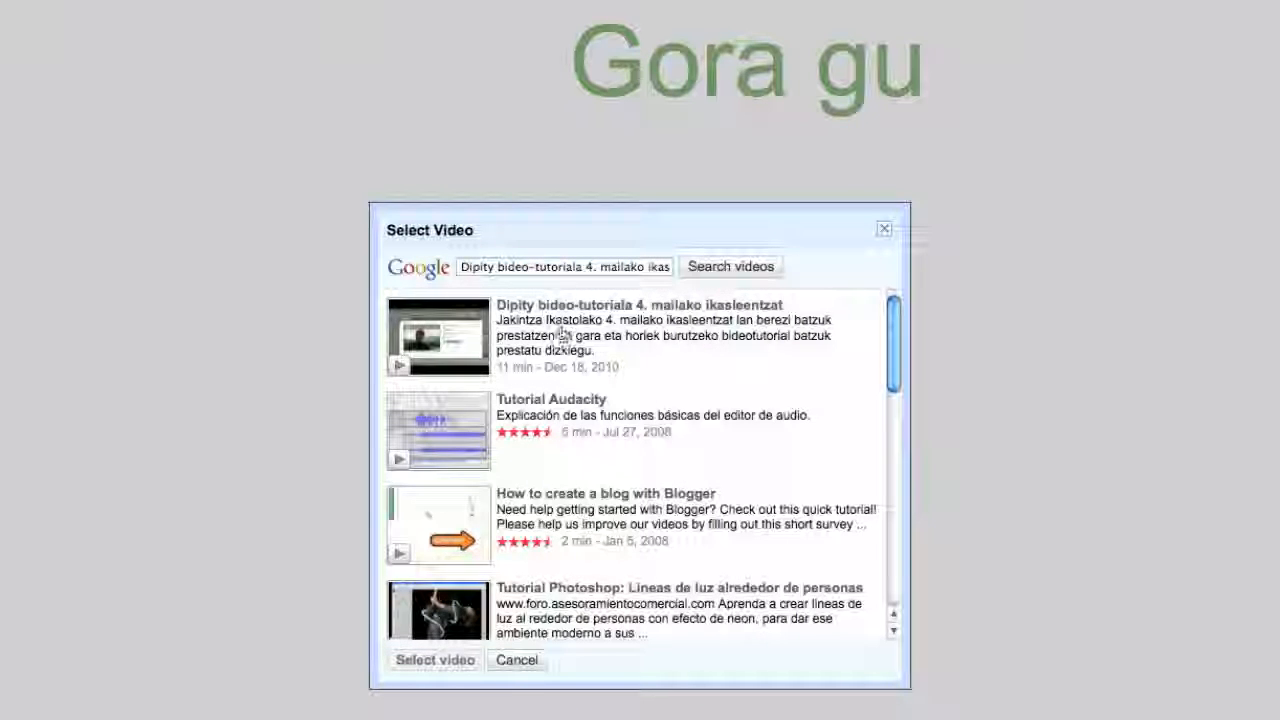
{"action": "left_click", "coordinate": [573, 334]}
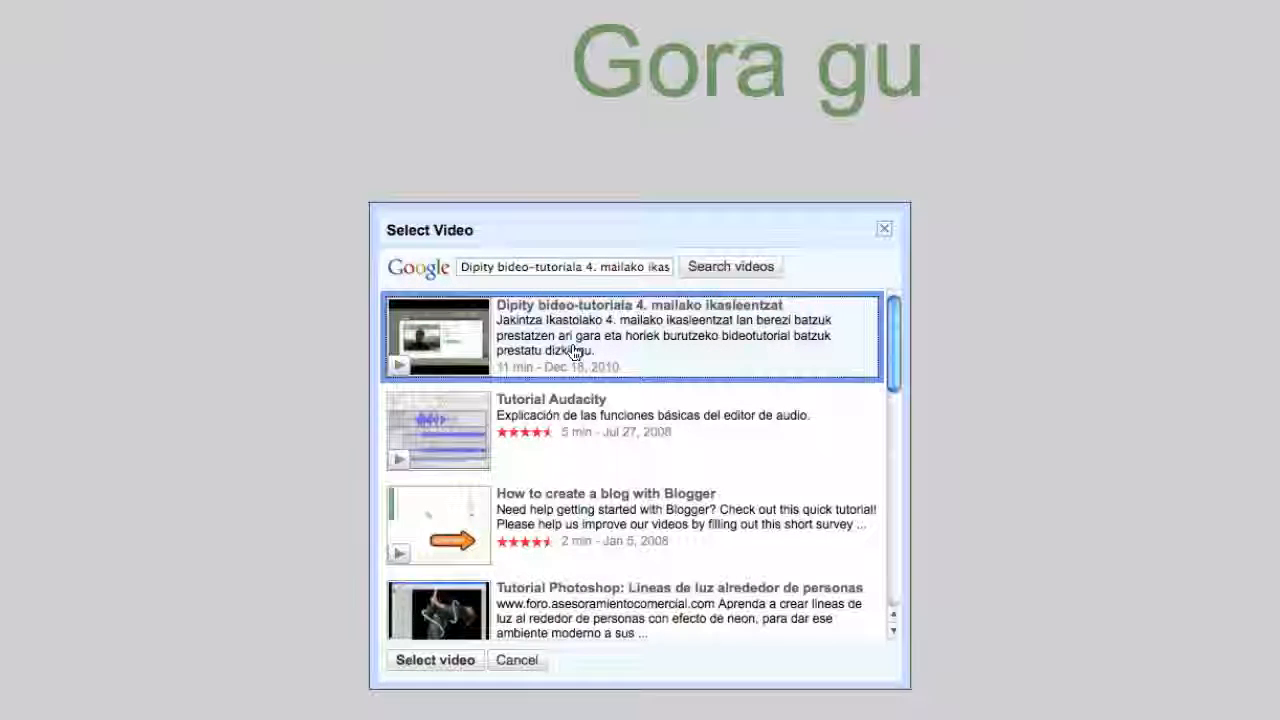
{"action": "left_click", "coordinate": [420, 660]}
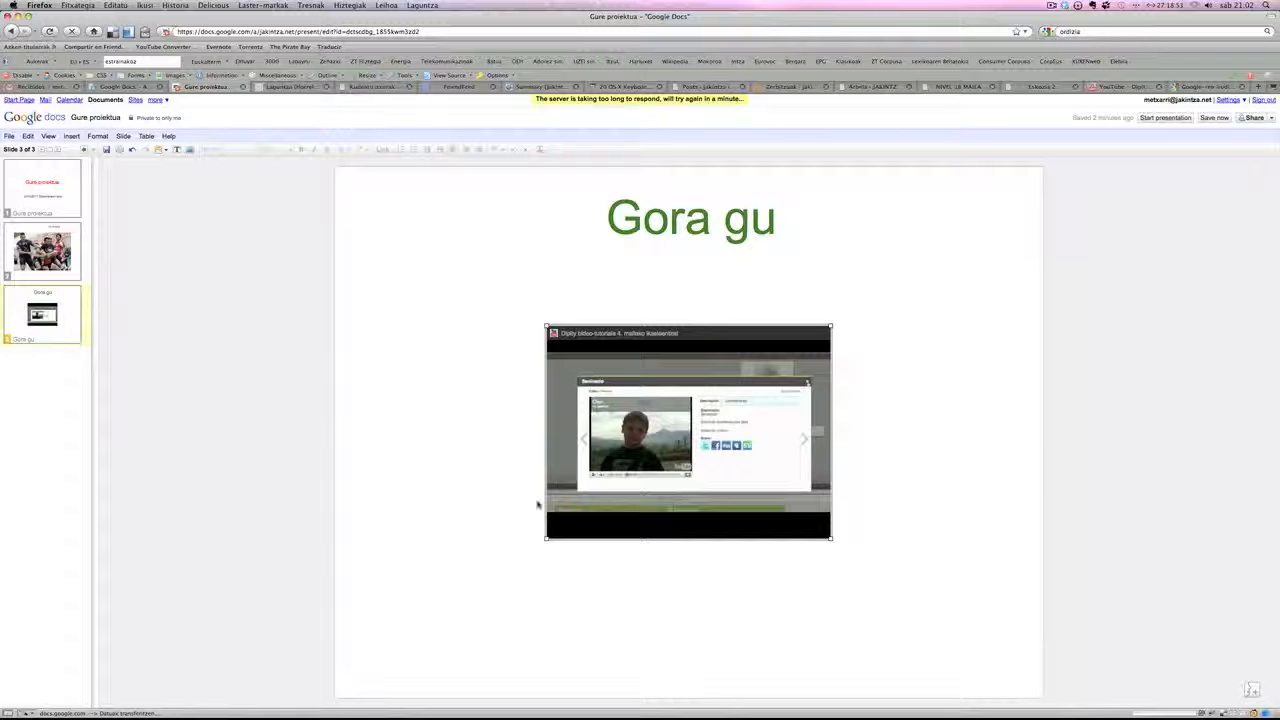
{"action": "left_click", "coordinate": [537, 505]}
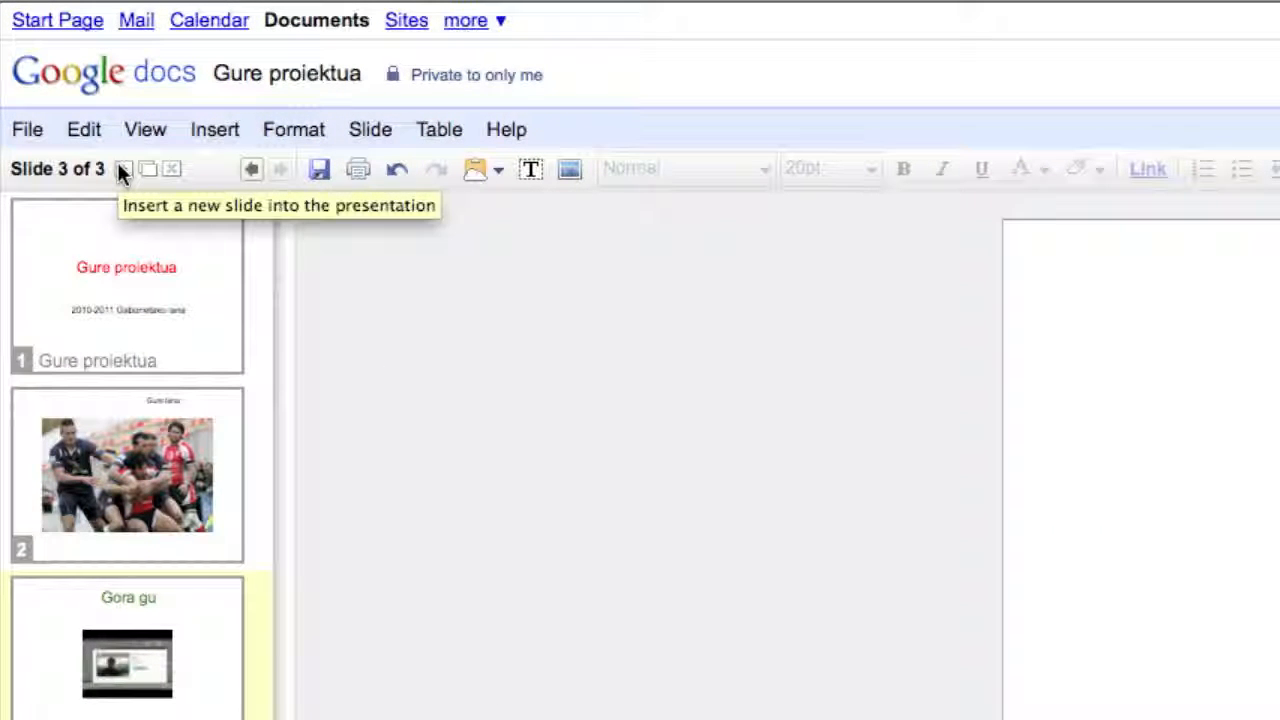
- Add a slide with the Blank layout after slide 3 and open a new drawing for it
{"action": "left_click", "coordinate": [118, 167]}
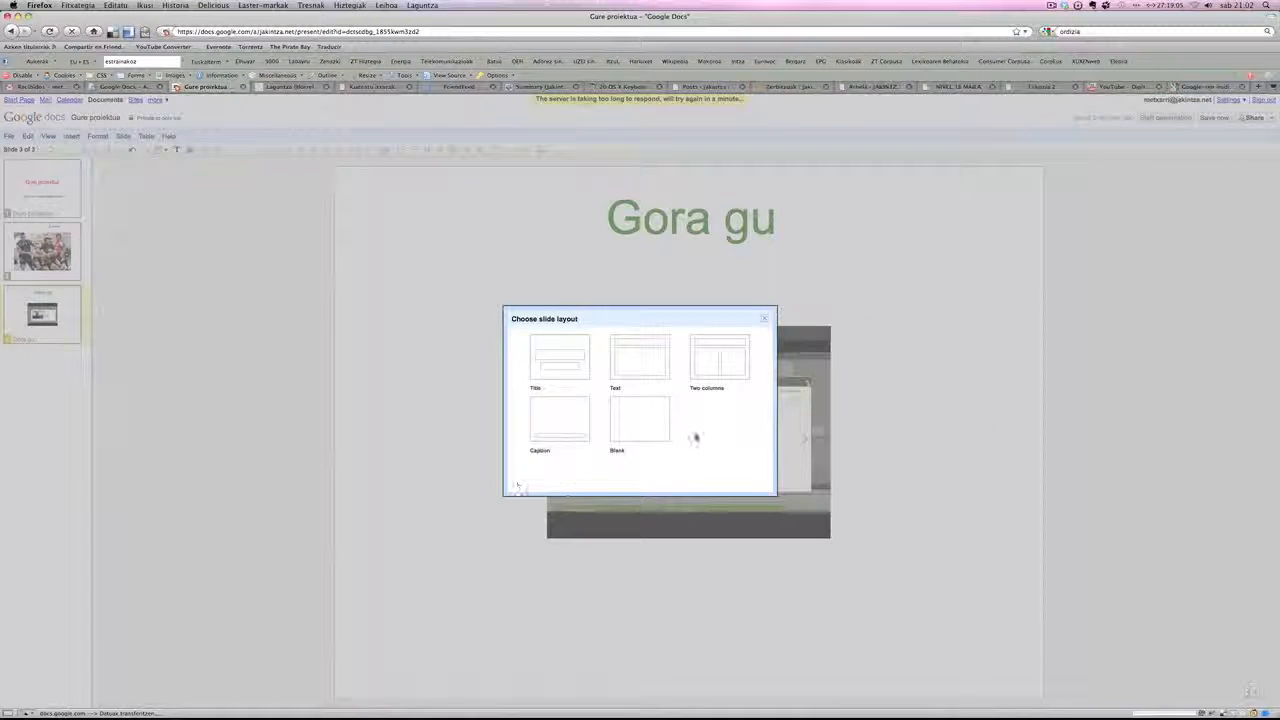
{"action": "left_click", "coordinate": [657, 414]}
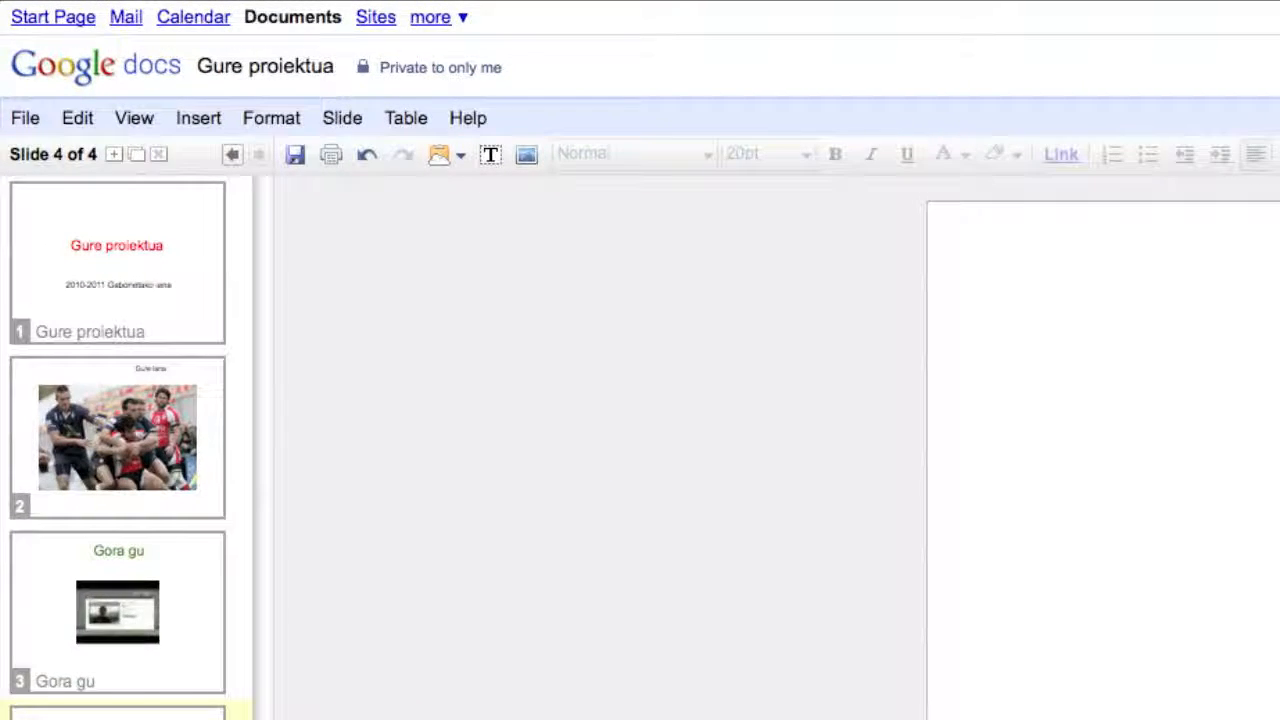
{"action": "left_click", "coordinate": [208, 118]}
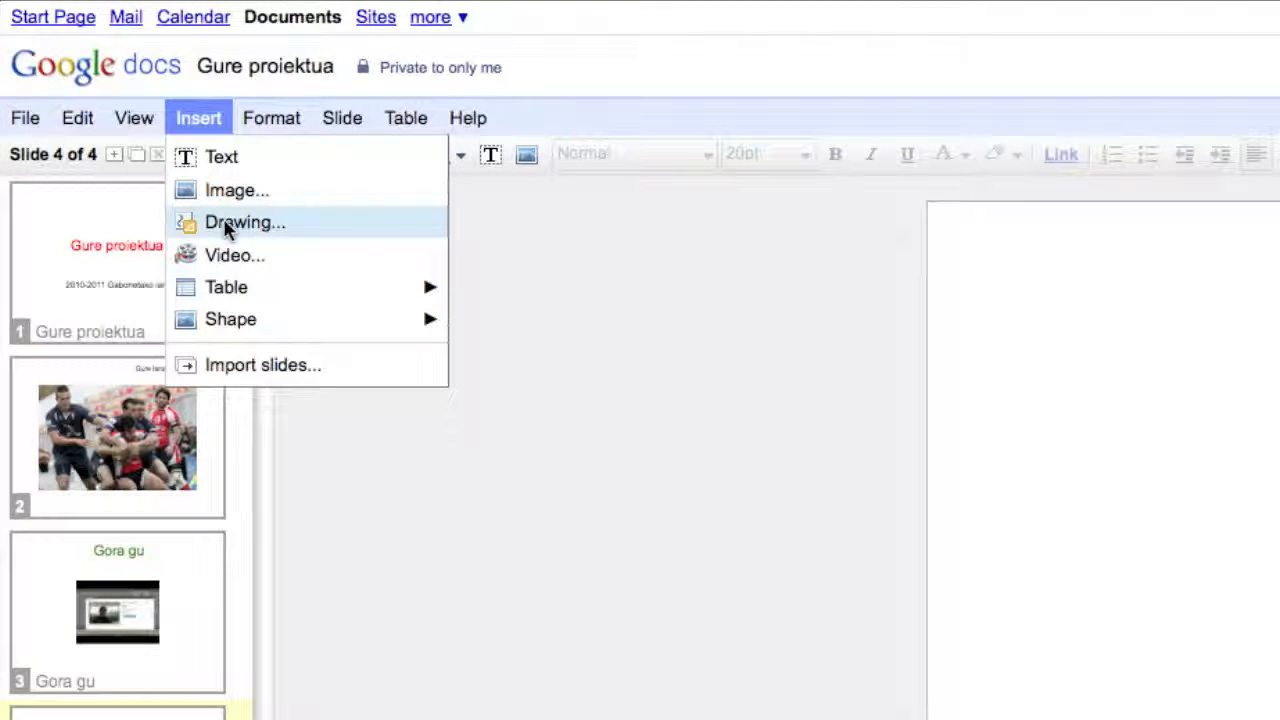
{"action": "left_click", "coordinate": [226, 225]}
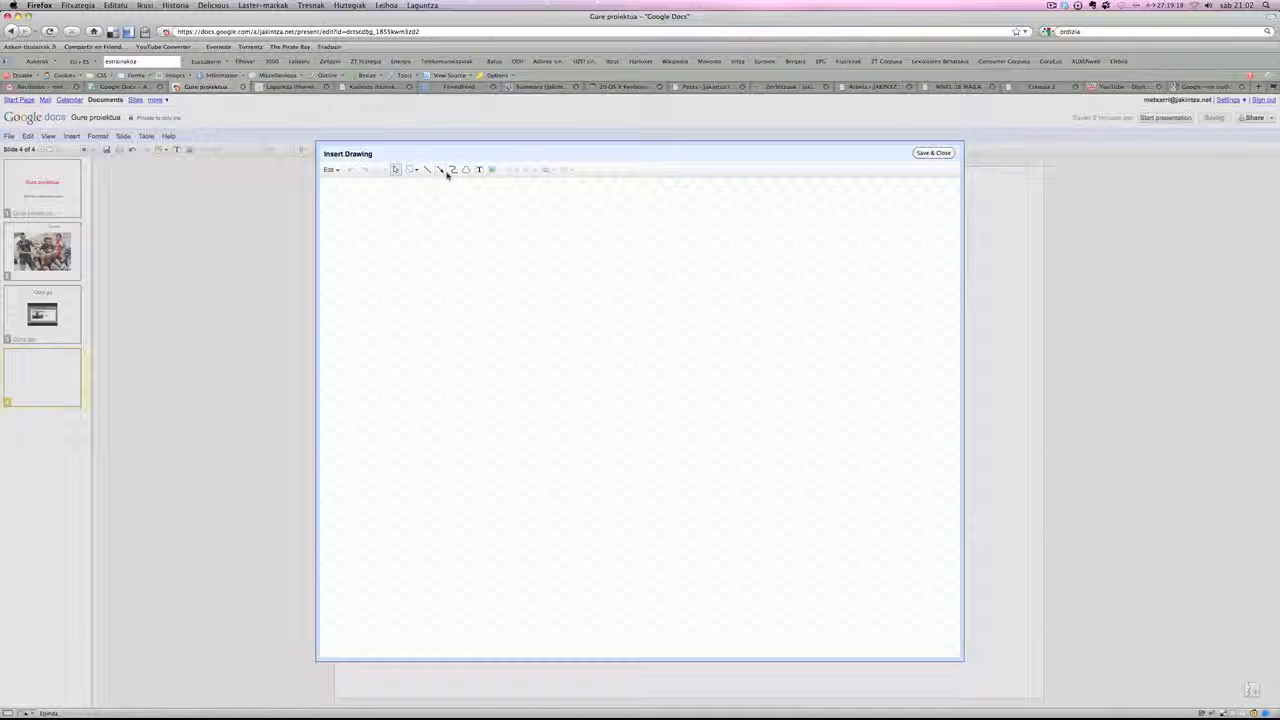
- Draw a closed, irregular seven-sided polygon with one inward notch in the upper part of the drawing canvas
{"action": "left_click", "coordinate": [465, 169]}
{"action": "left_click", "coordinate": [444, 254]}
{"action": "left_click", "coordinate": [548, 360]}
{"action": "left_click", "coordinate": [616, 334]}
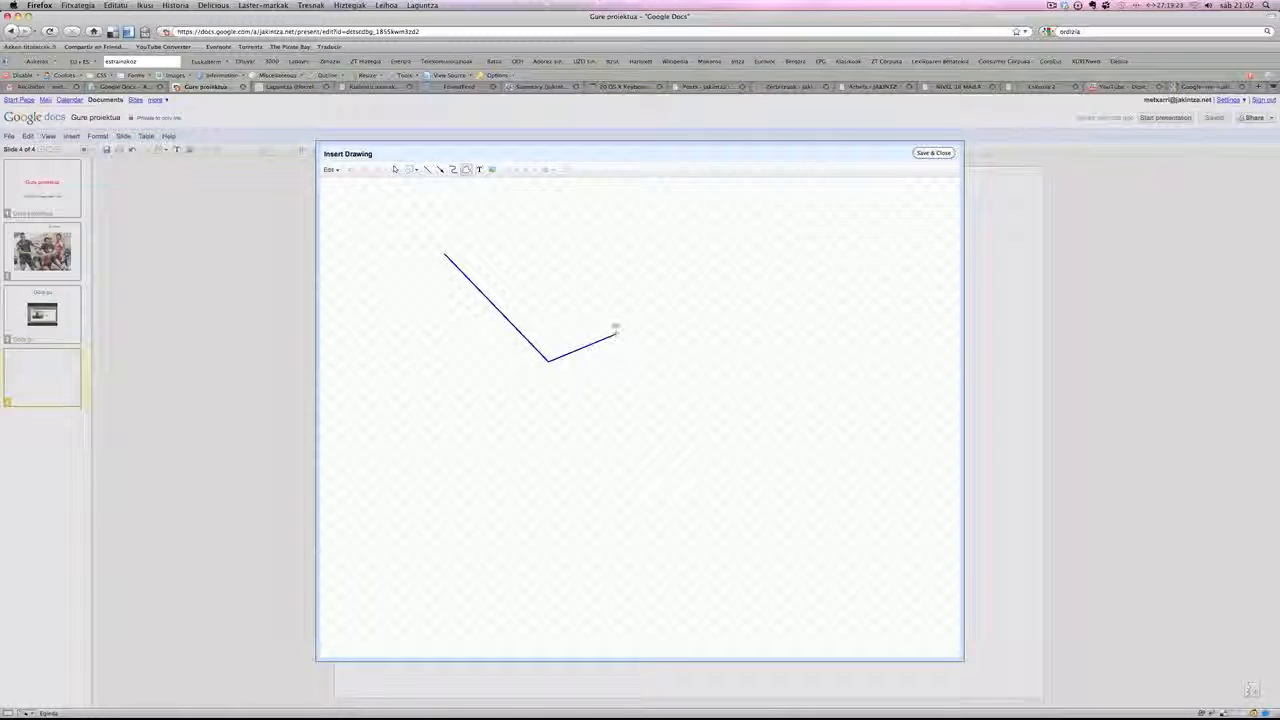
{"action": "left_click", "coordinate": [601, 270]}
{"action": "left_click", "coordinate": [496, 266]}
{"action": "left_click", "coordinate": [556, 232]}
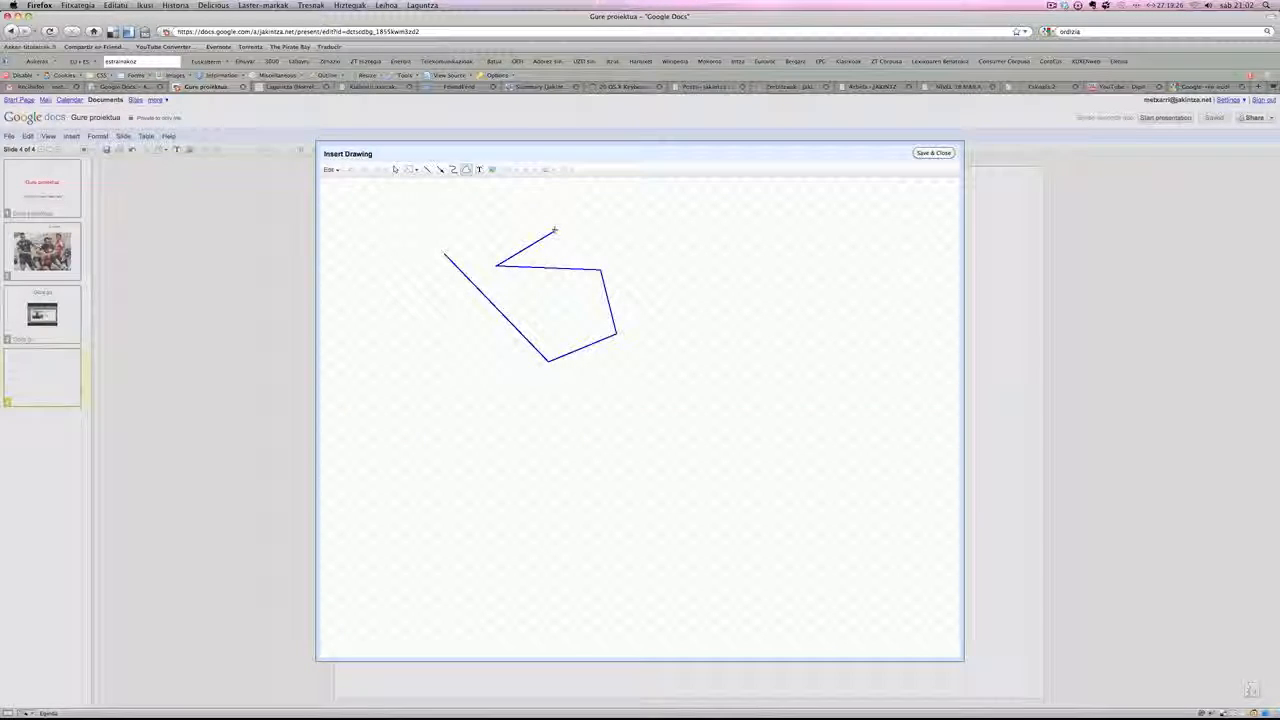
{"action": "left_click", "coordinate": [444, 254]}
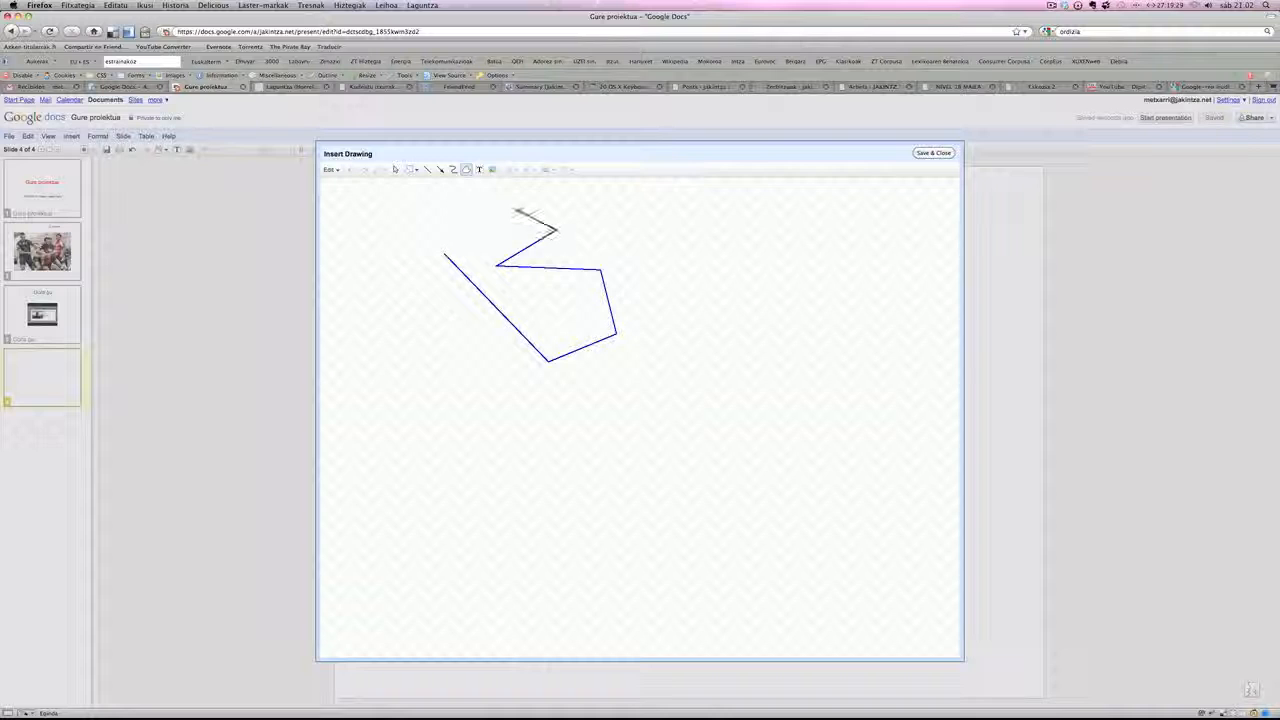
{"action": "left_click", "coordinate": [487, 221]}
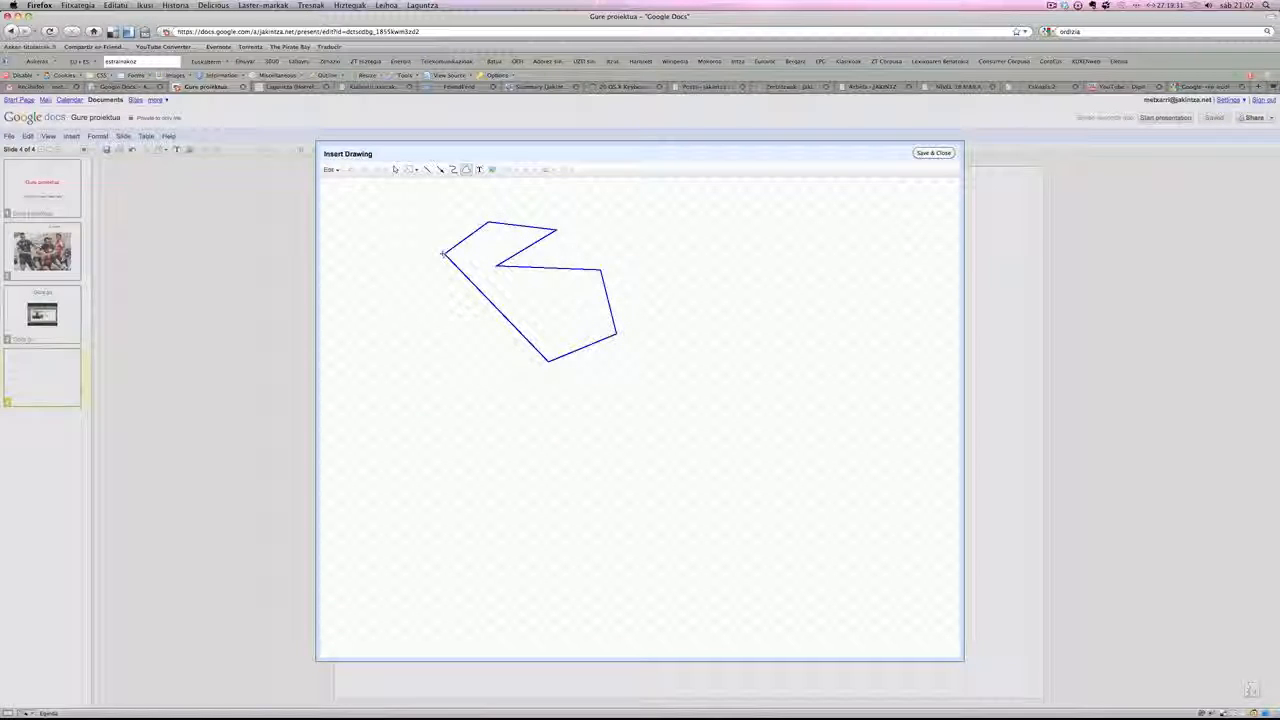
{"action": "left_click", "coordinate": [446, 252]}
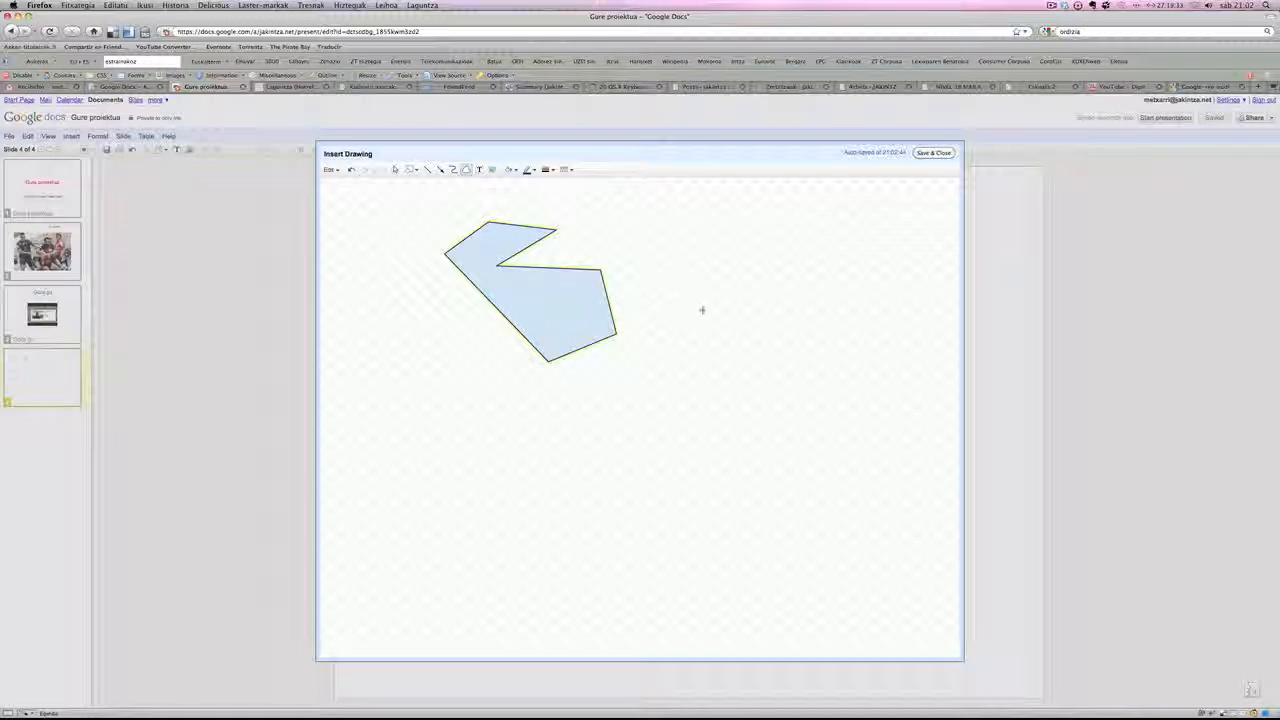
- Fill the polygon with dark red and give it a light orange outline
{"action": "left_click", "coordinate": [512, 170]}
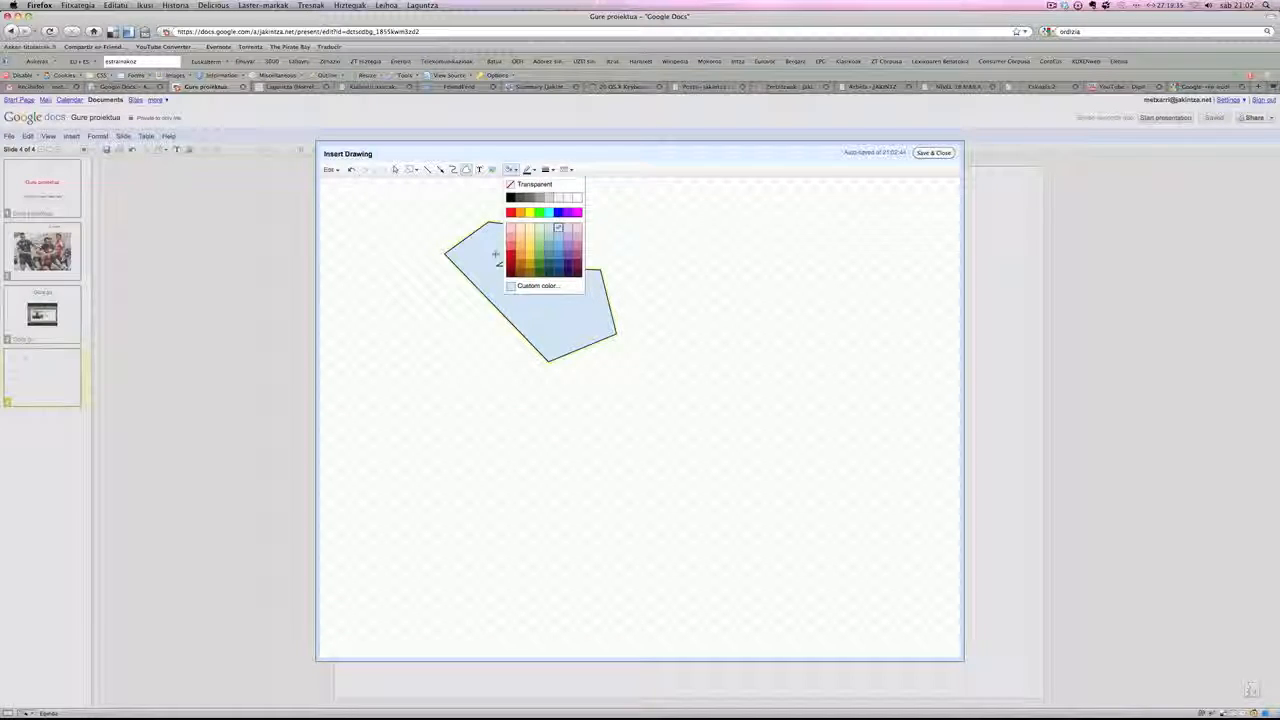
{"action": "left_click", "coordinate": [509, 256]}
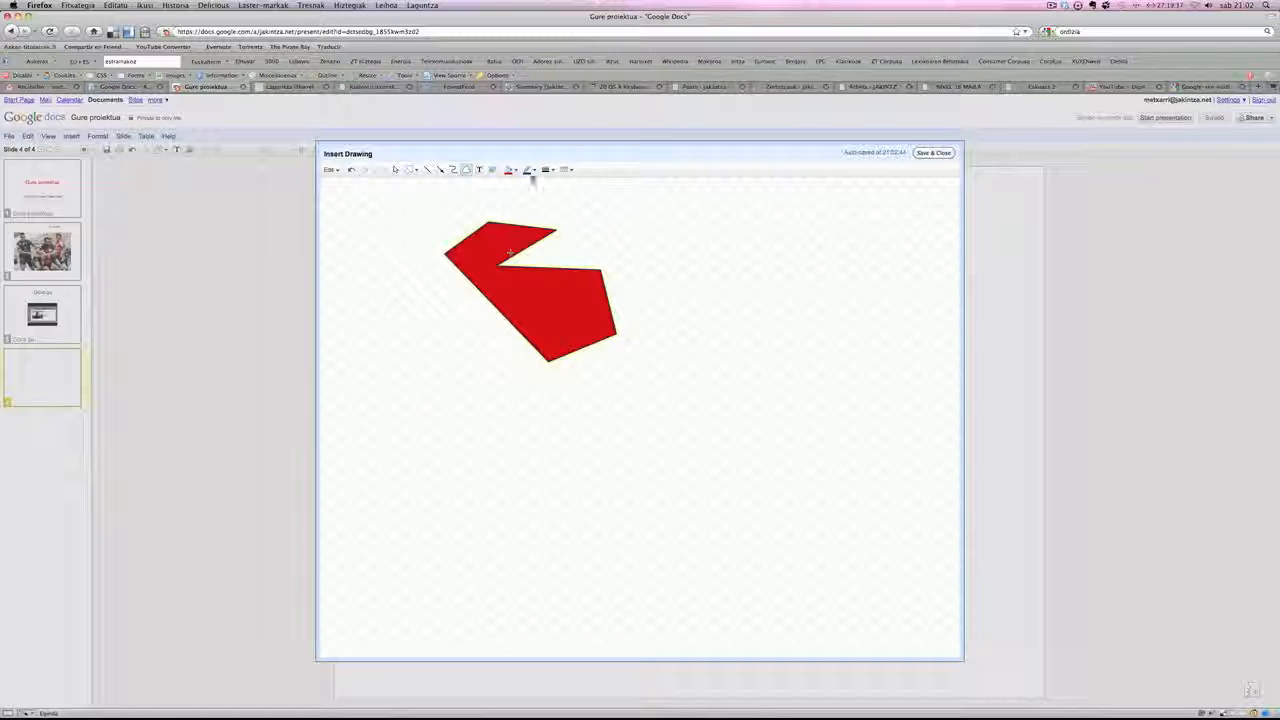
{"action": "left_click", "coordinate": [530, 170]}
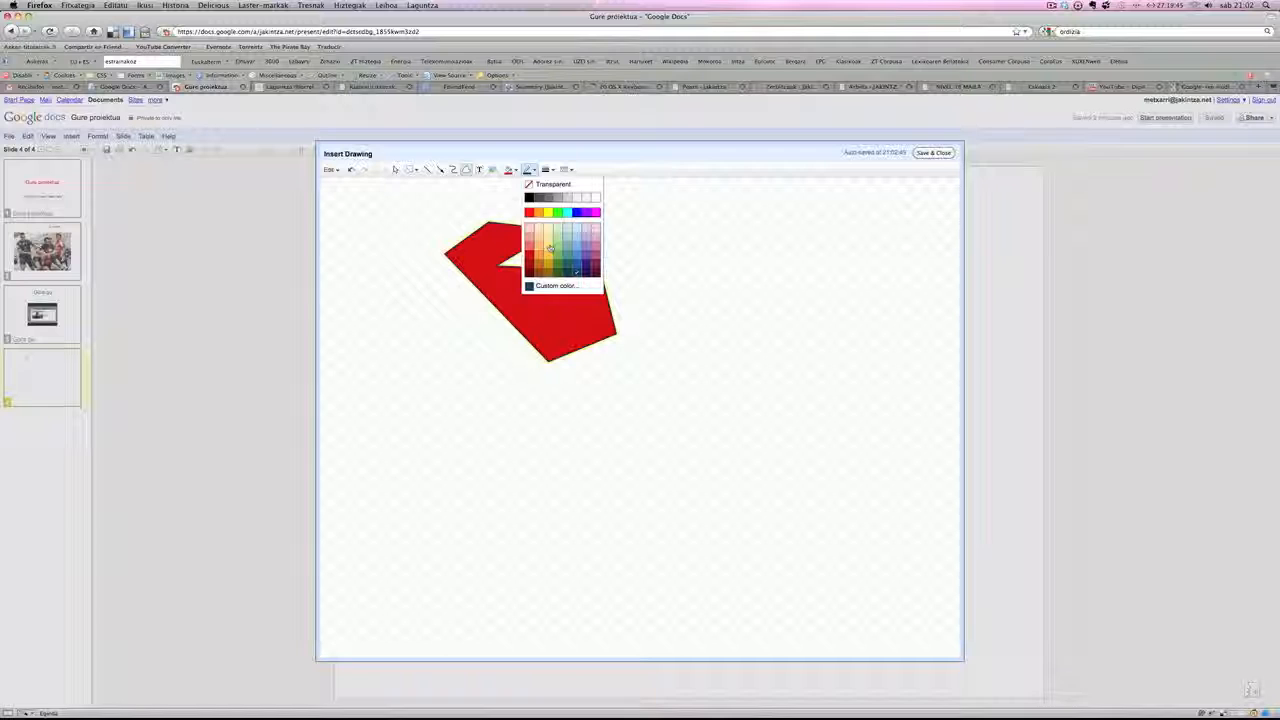
{"action": "left_click", "coordinate": [540, 250]}
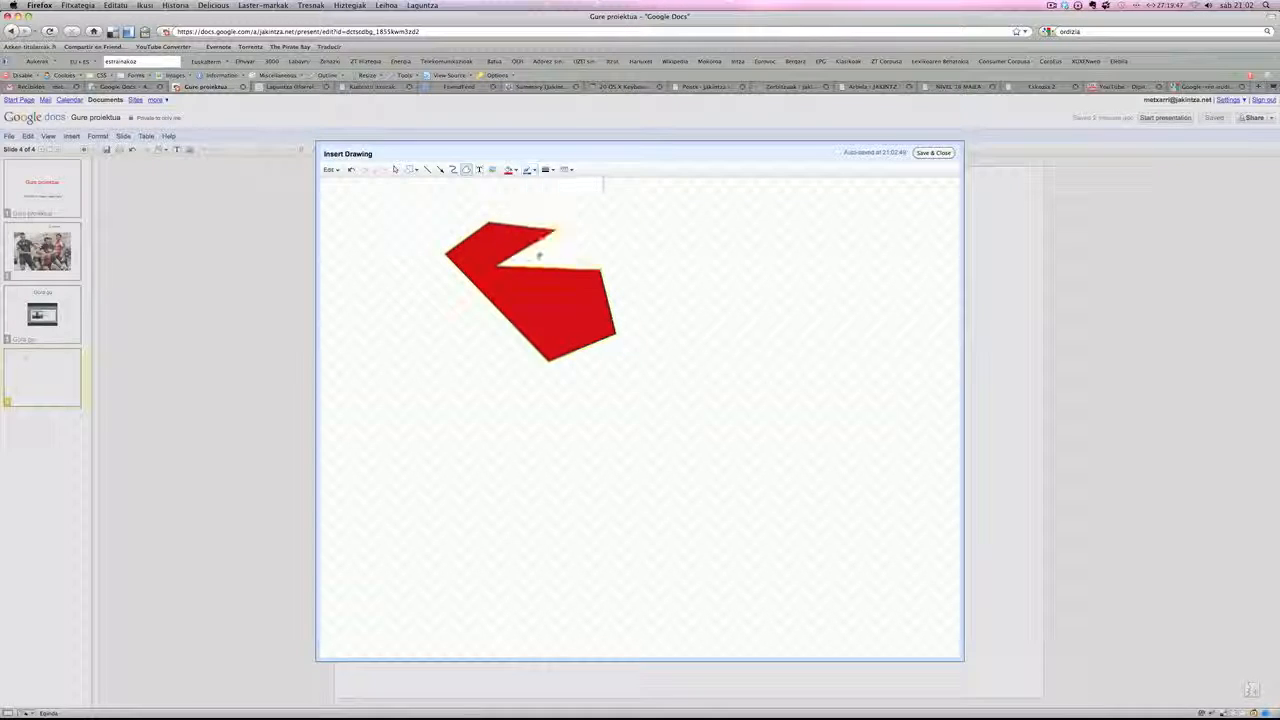
- Draw a short diagonal line beside the polygon and delete it
{"action": "mouse_move", "coordinate": [650, 264]}
{"action": "left_mouse_down"}
{"action": "mouse_move", "coordinate": [552, 236]}
{"action": "mouse_move", "coordinate": [593, 231]}
{"action": "left_mouse_up"}
{"action": "left_click", "coordinate": [593, 231]}
{"action": "left_click", "coordinate": [441, 171]}
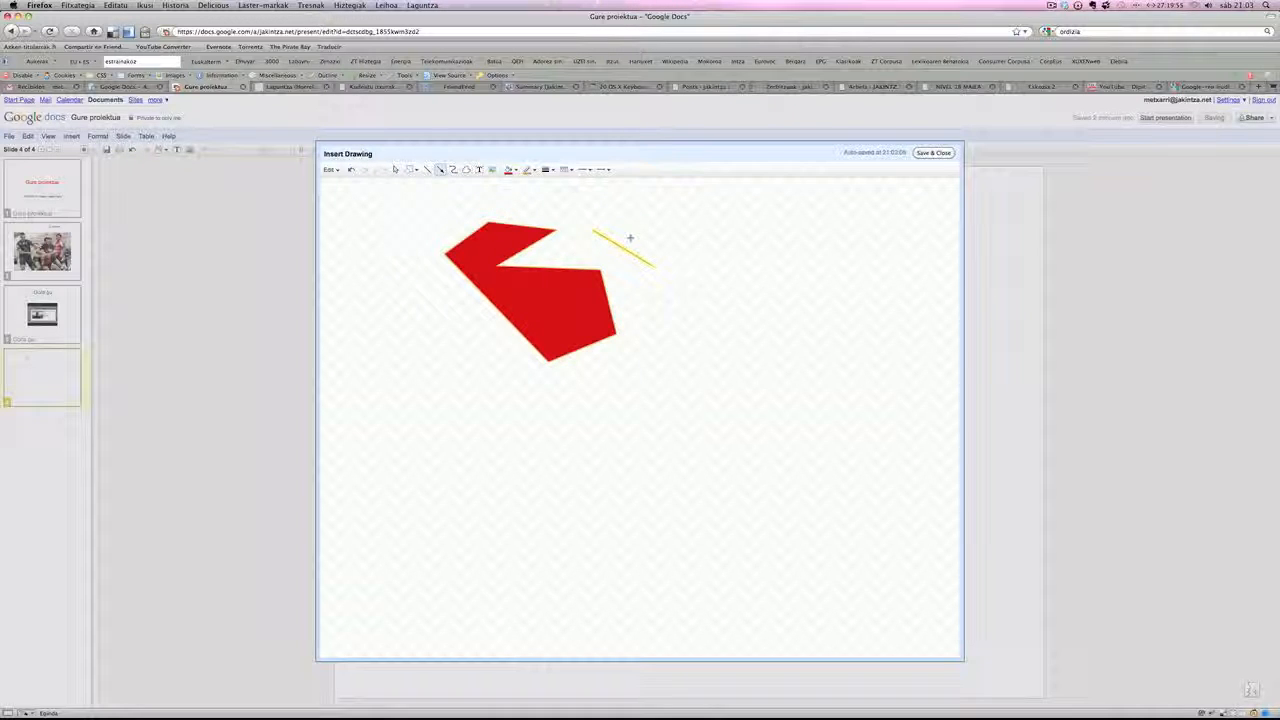
{"action": "key", "text": "Delete"}
- Draw a heart shape beside the polygon, slightly taller than wide, and fill it with bright red
{"action": "left_click", "coordinate": [412, 169]}
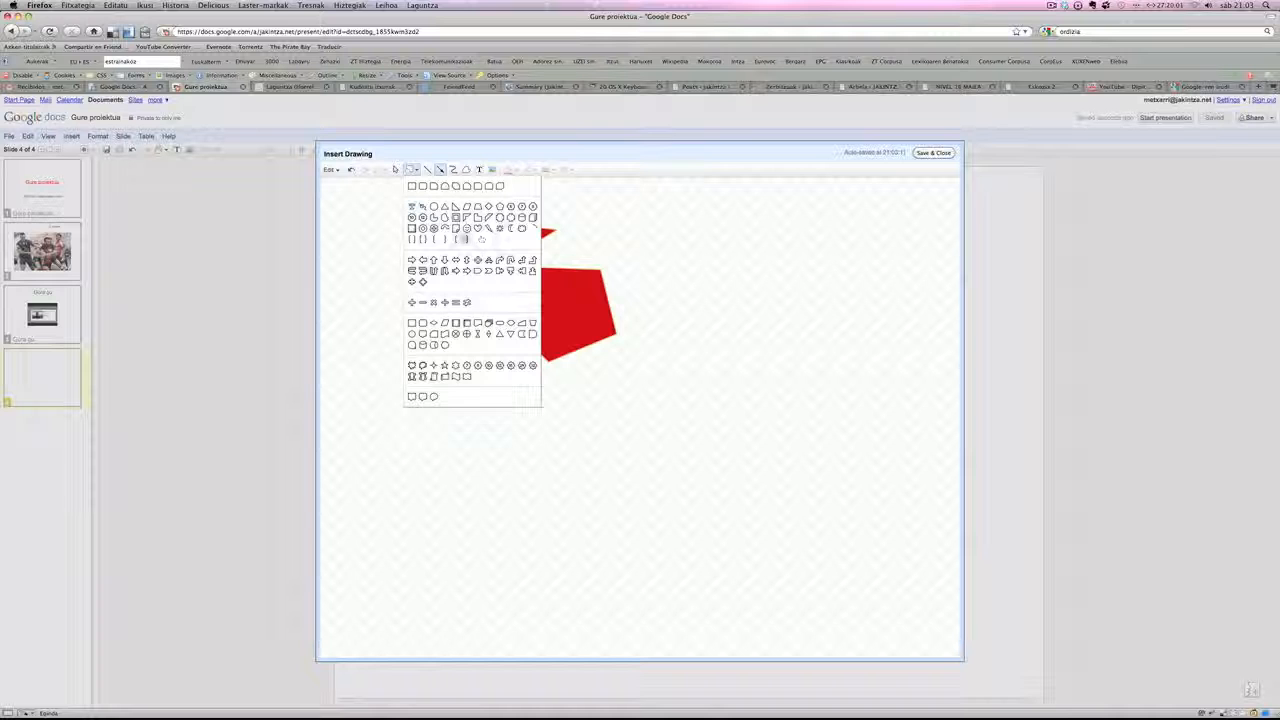
{"action": "left_click", "coordinate": [474, 231]}
{"action": "left_click_drag", "start_coordinate": [690, 237], "coordinate": [817, 392]}
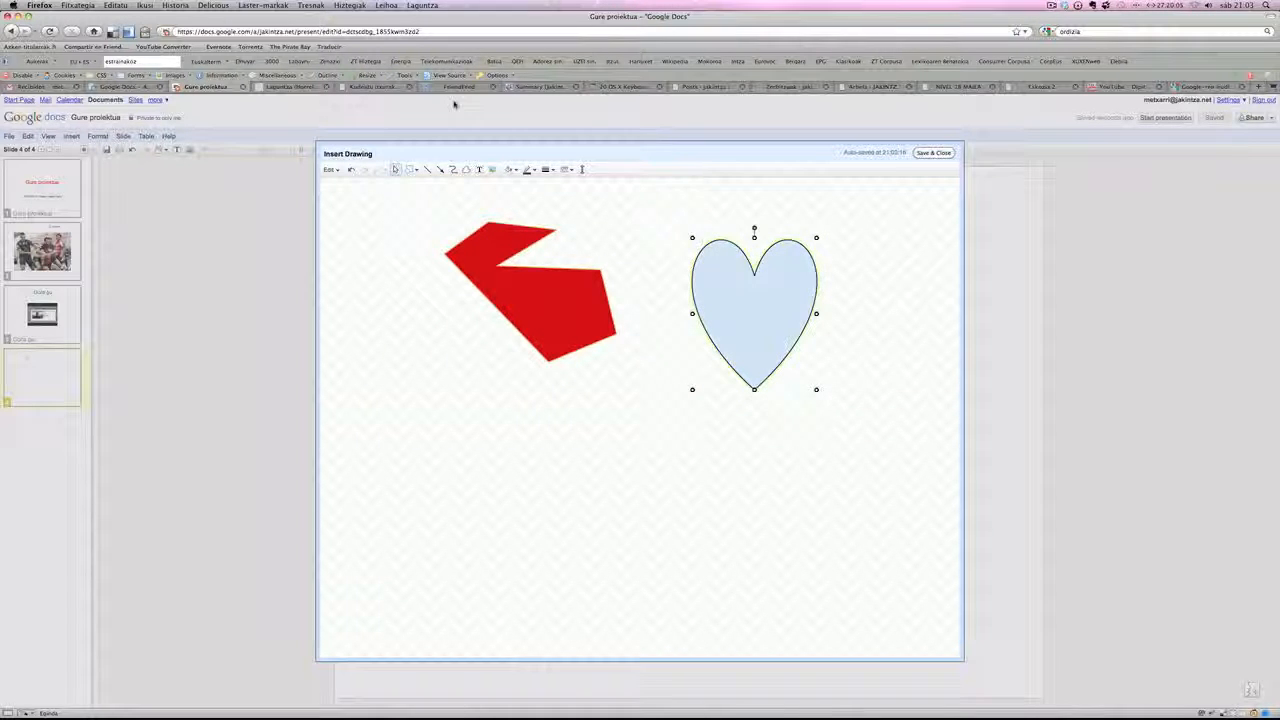
{"action": "left_click", "coordinate": [512, 169]}
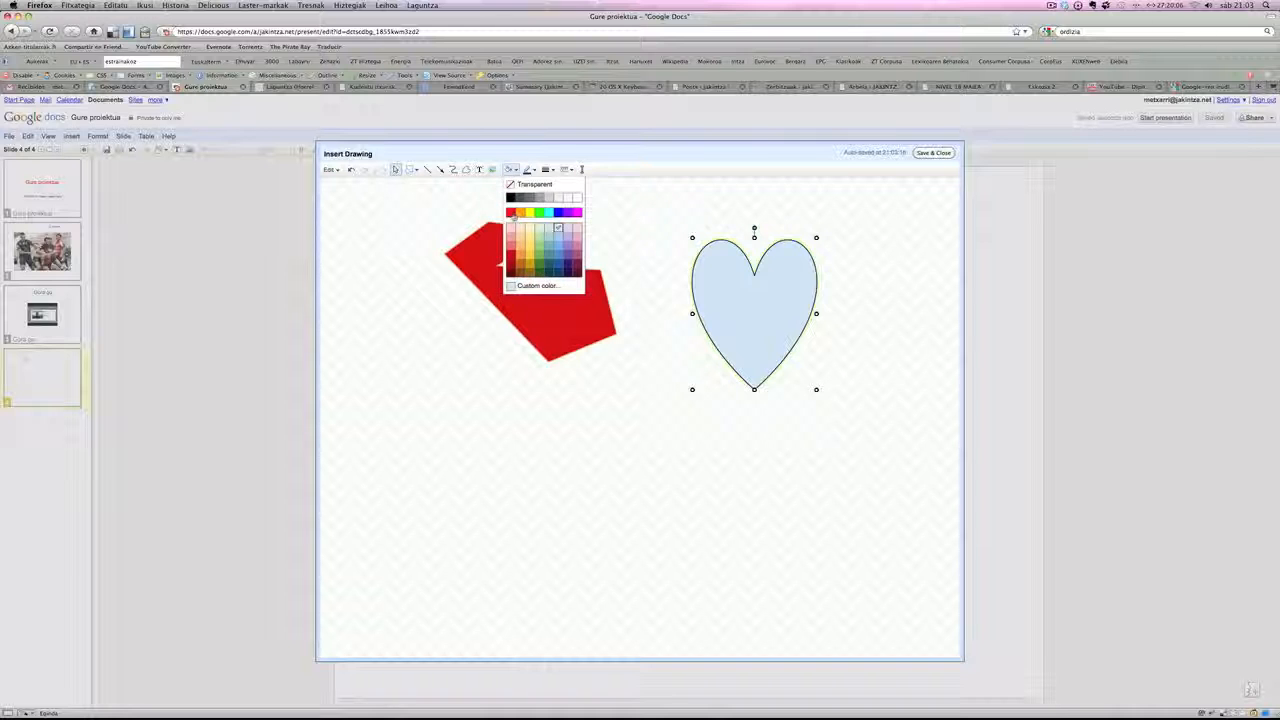
{"action": "left_click", "coordinate": [511, 212]}
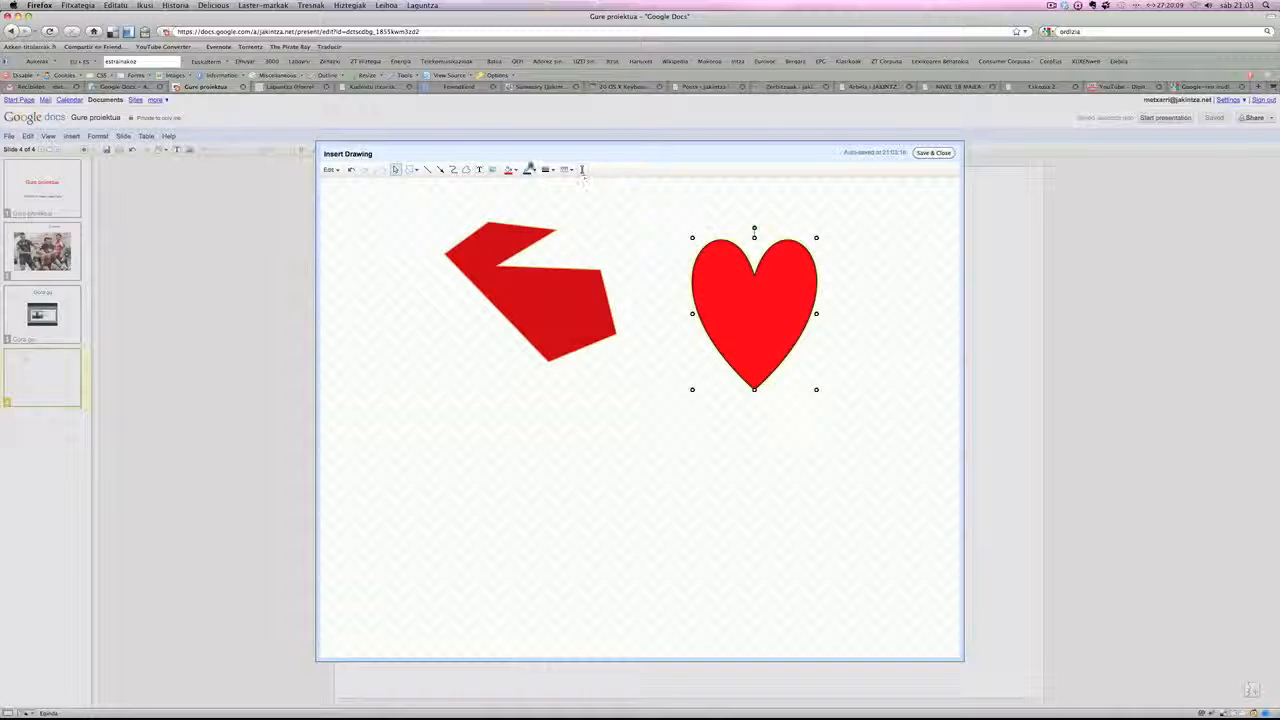
- Give the heart a thicker black outline, and save the drawing into slide 4
{"action": "left_click", "coordinate": [533, 169]}
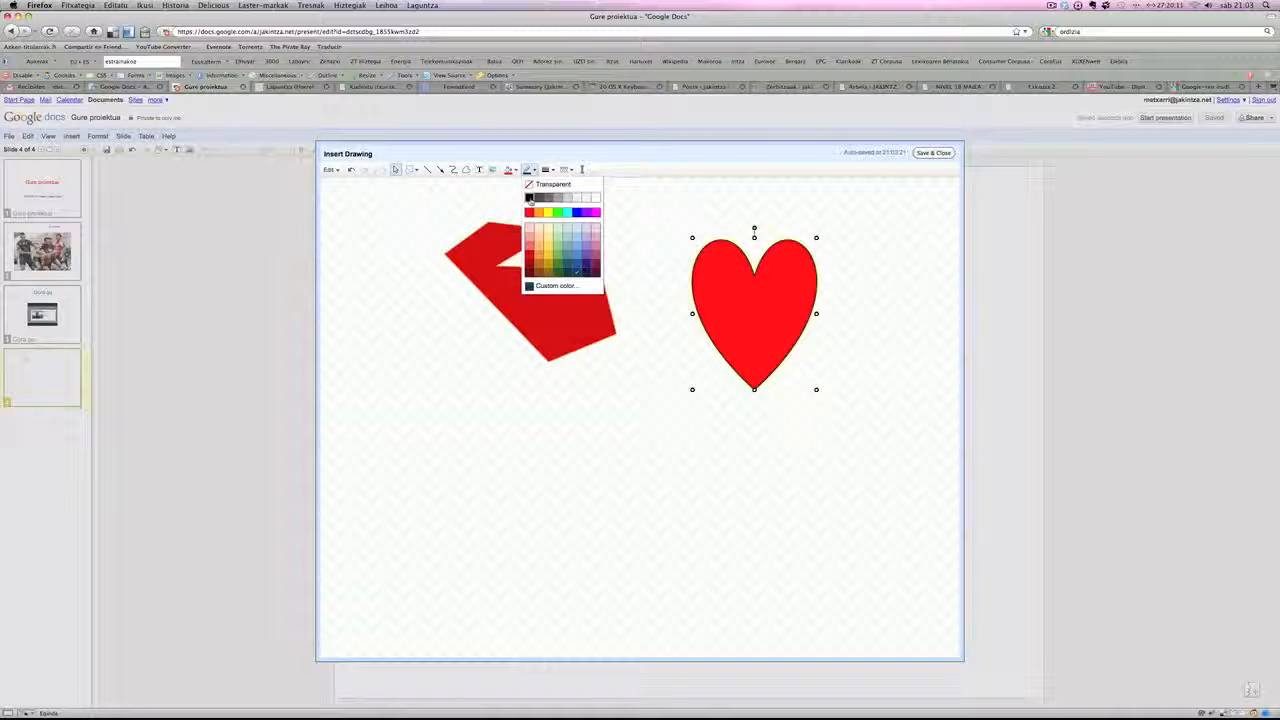
{"action": "left_click", "coordinate": [530, 198]}
{"action": "left_click", "coordinate": [549, 170]}
{"action": "left_click", "coordinate": [556, 215]}
{"action": "left_click", "coordinate": [915, 337]}
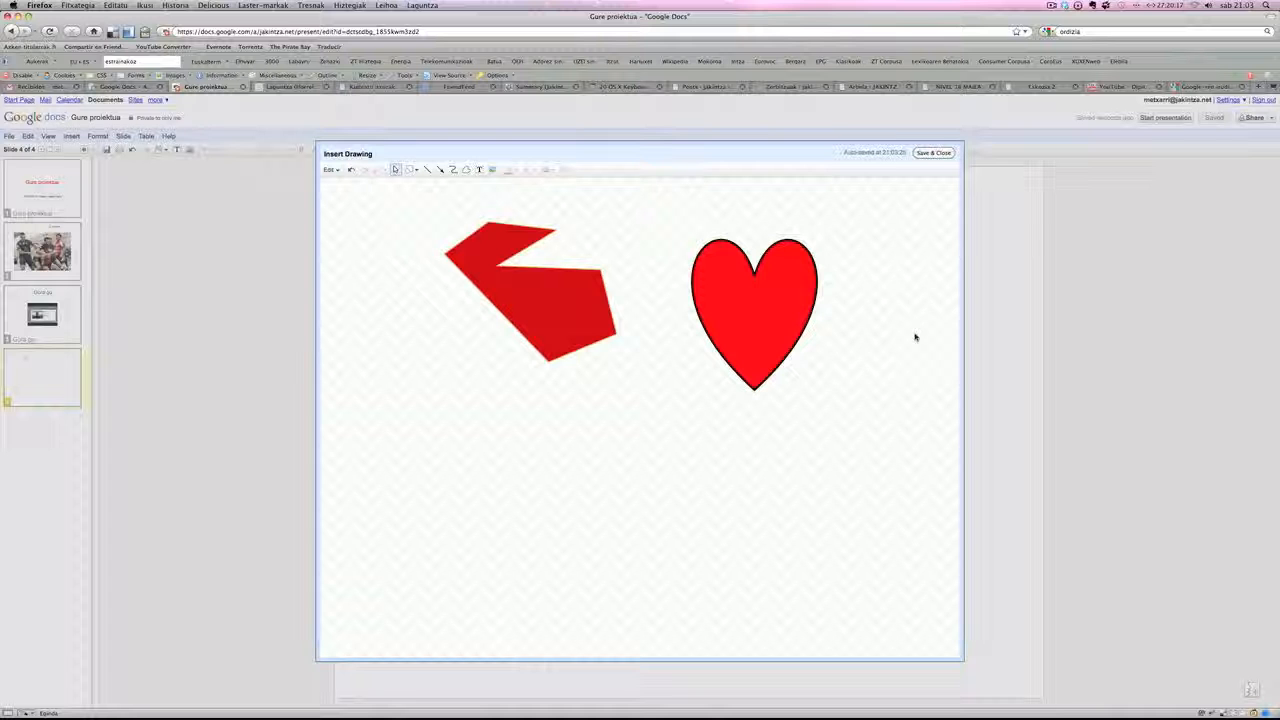
{"action": "left_click", "coordinate": [494, 235]}
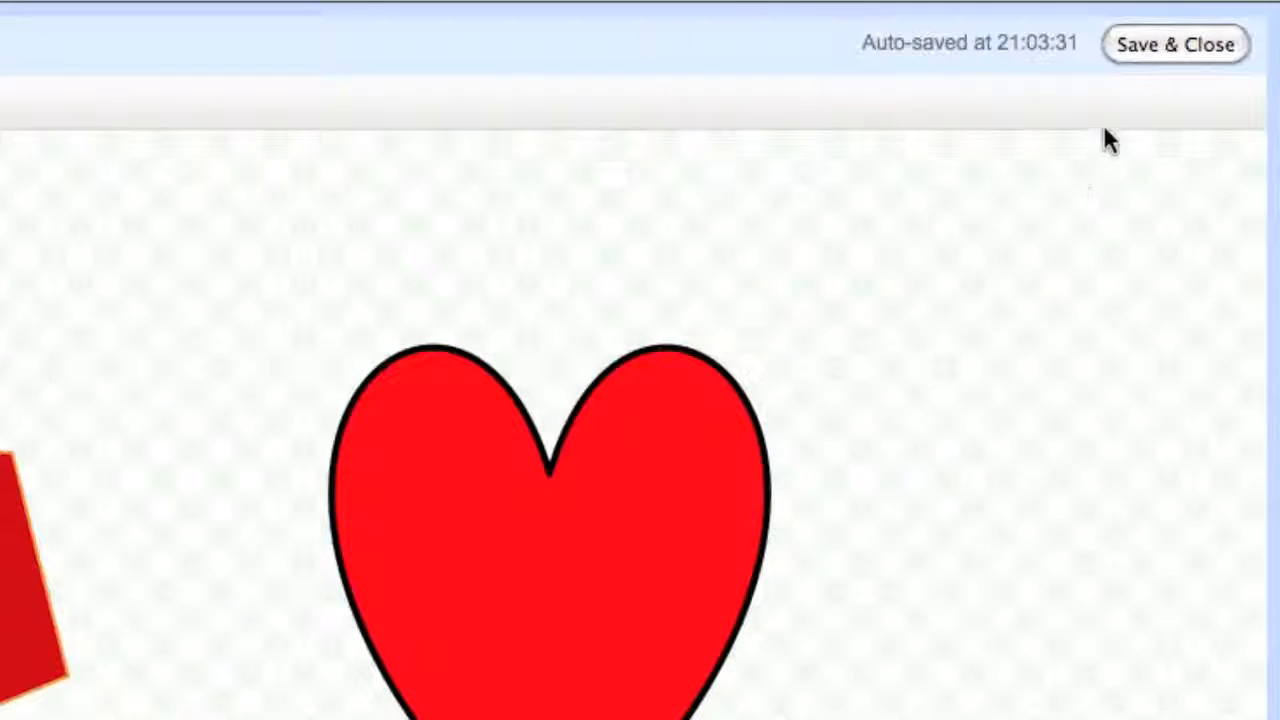
{"action": "left_click", "coordinate": [1165, 45]}
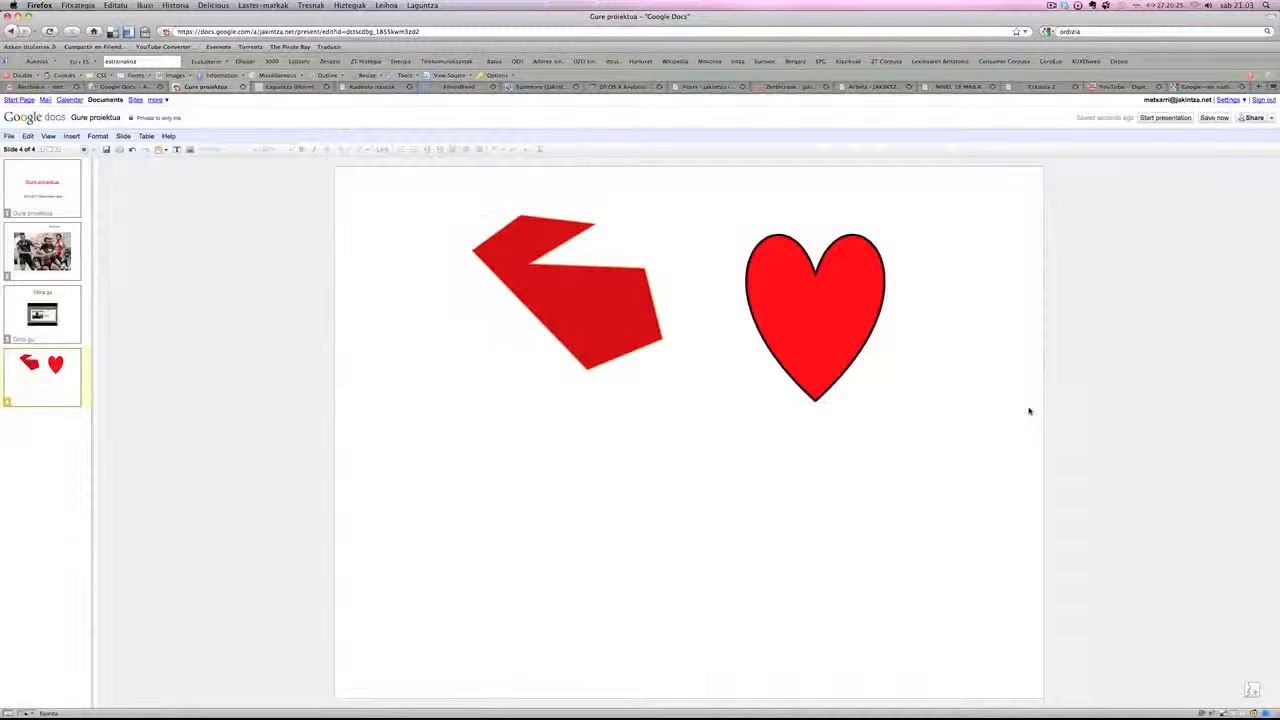
- Resize the drawing on slide 4 to slightly smaller than it was inserted, placing it in the upper right part of the slide
{"action": "left_click", "coordinate": [818, 296]}
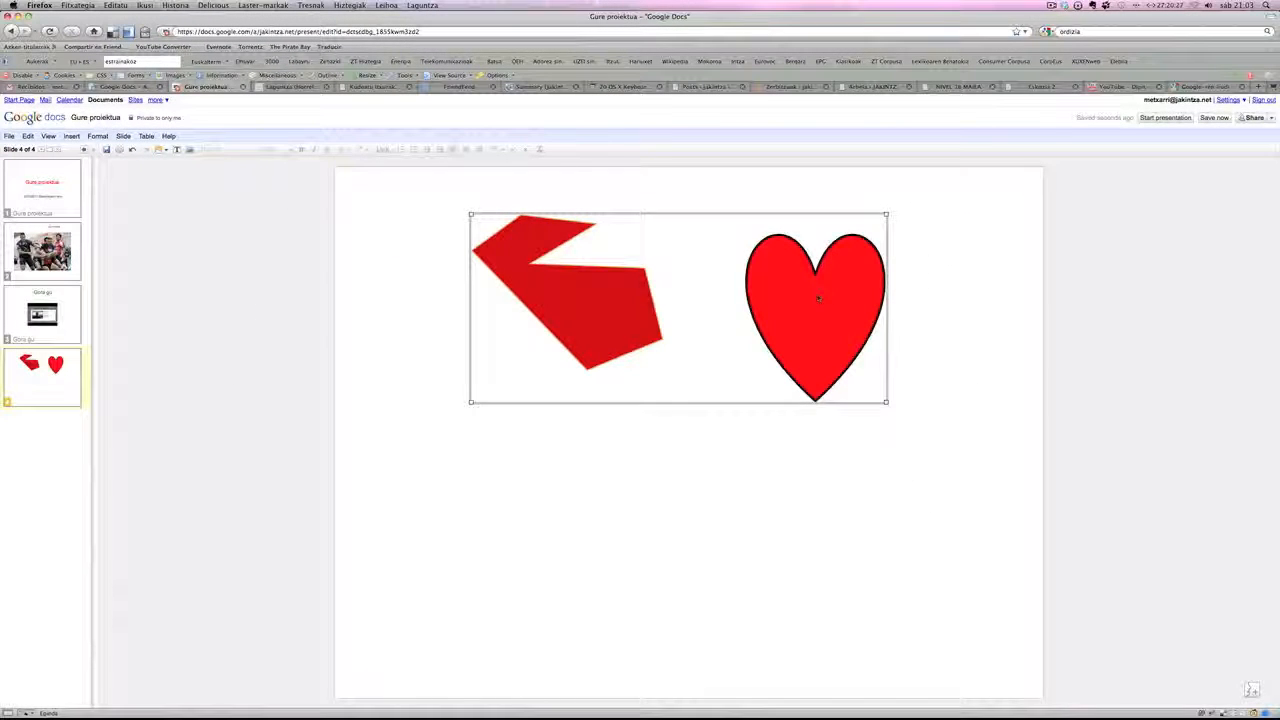
{"action": "mouse_move", "coordinate": [885, 402]}
{"action": "left_mouse_down"}
{"action": "mouse_move", "coordinate": [808, 362]}
{"action": "mouse_move", "coordinate": [995, 542]}
{"action": "left_mouse_up"}
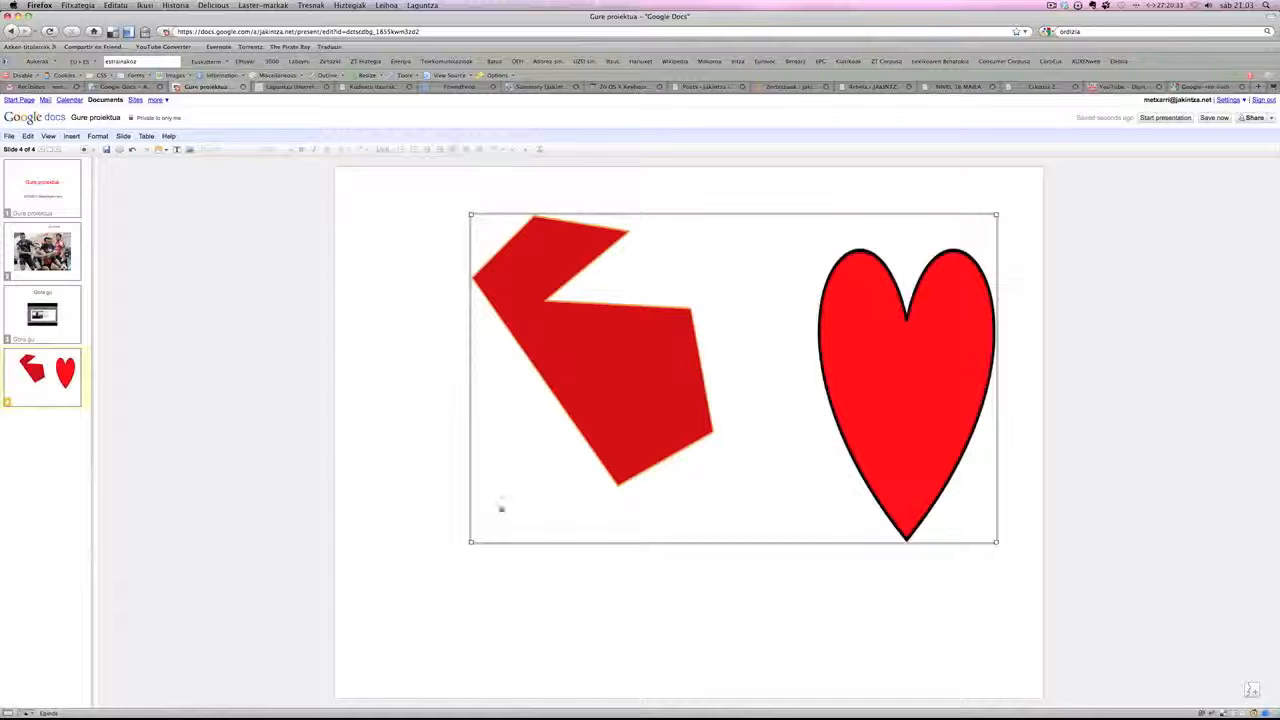
{"action": "mouse_move", "coordinate": [470, 540]}
{"action": "left_mouse_down"}
{"action": "mouse_move", "coordinate": [412, 548]}
{"action": "mouse_move", "coordinate": [574, 463]}
{"action": "mouse_move", "coordinate": [554, 393]}
{"action": "left_mouse_up"}
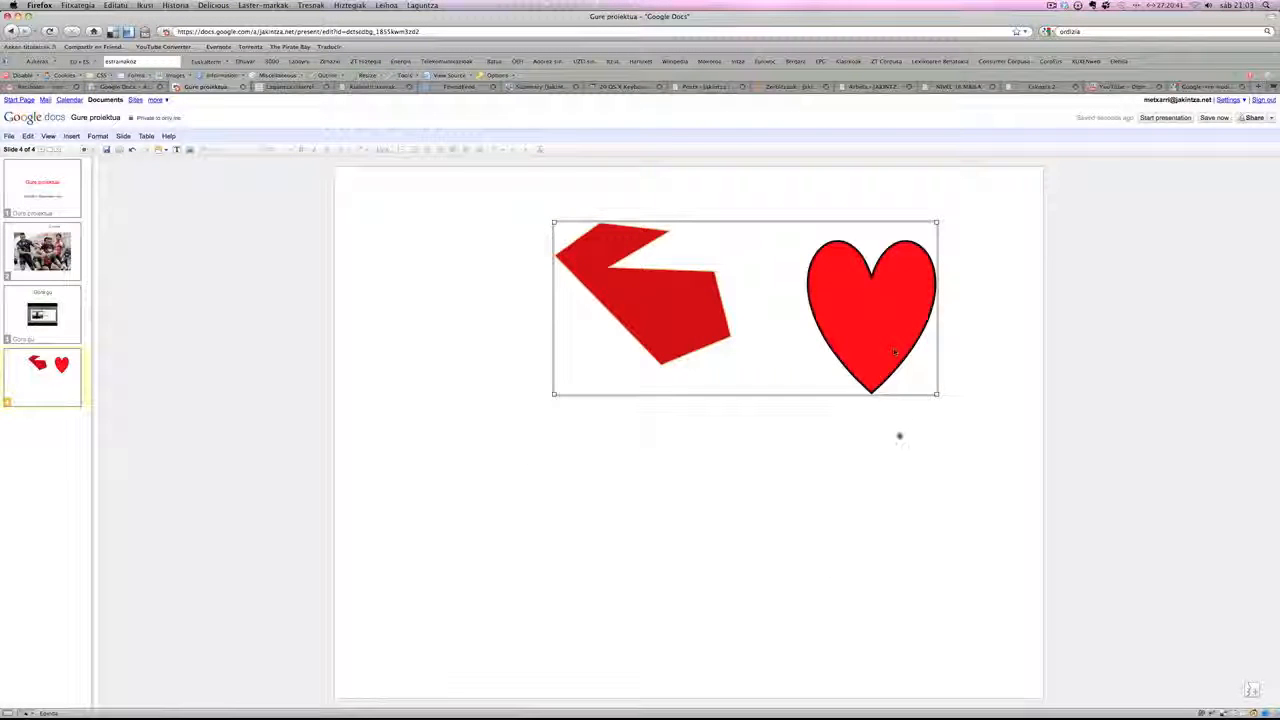
{"action": "left_click", "coordinate": [897, 461]}
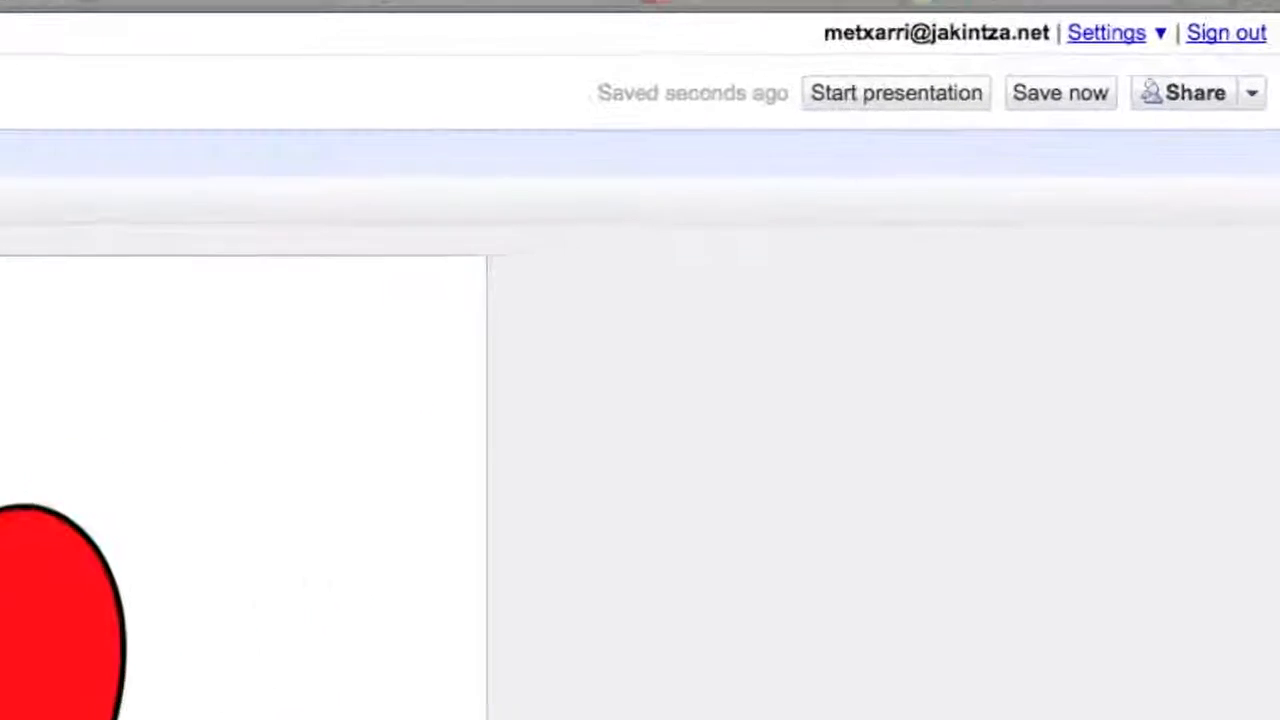
- Examine the presentation's sharing settings, including the options for adding people, and close them without sharing
{"action": "left_click", "coordinate": [1251, 92]}
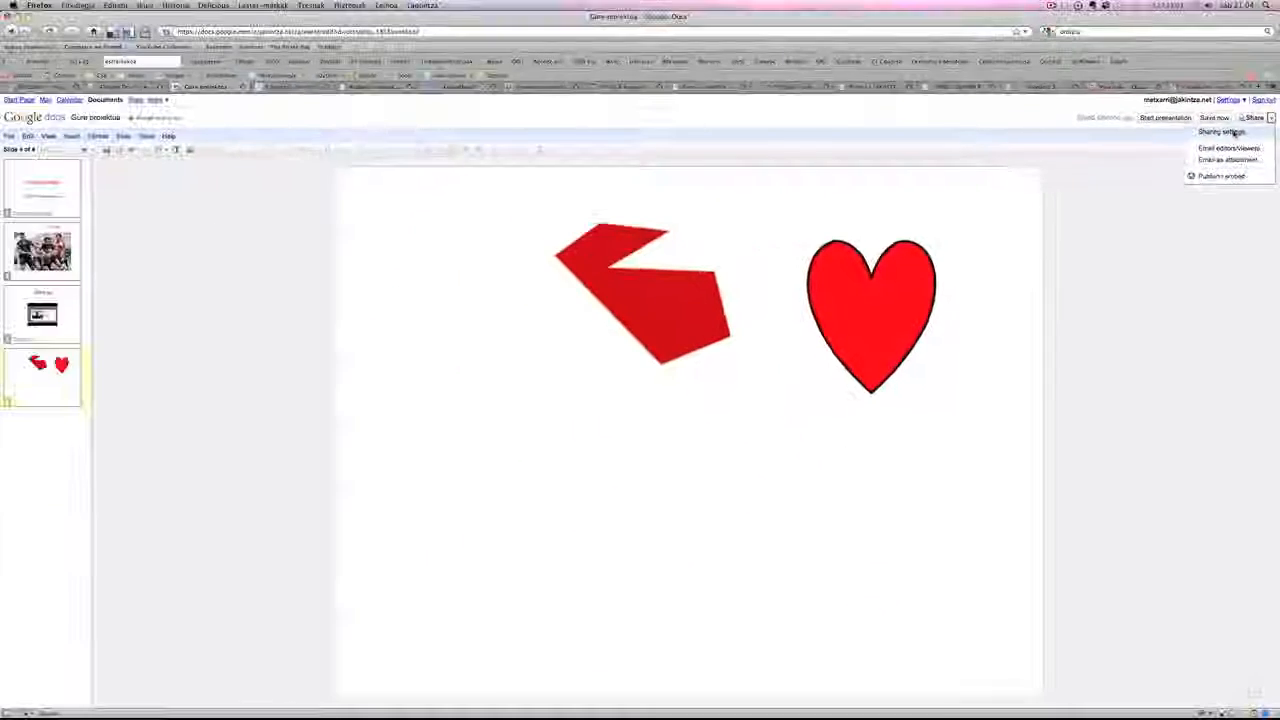
{"action": "left_click", "coordinate": [1090, 140]}
{"action": "left_click", "coordinate": [530, 470]}
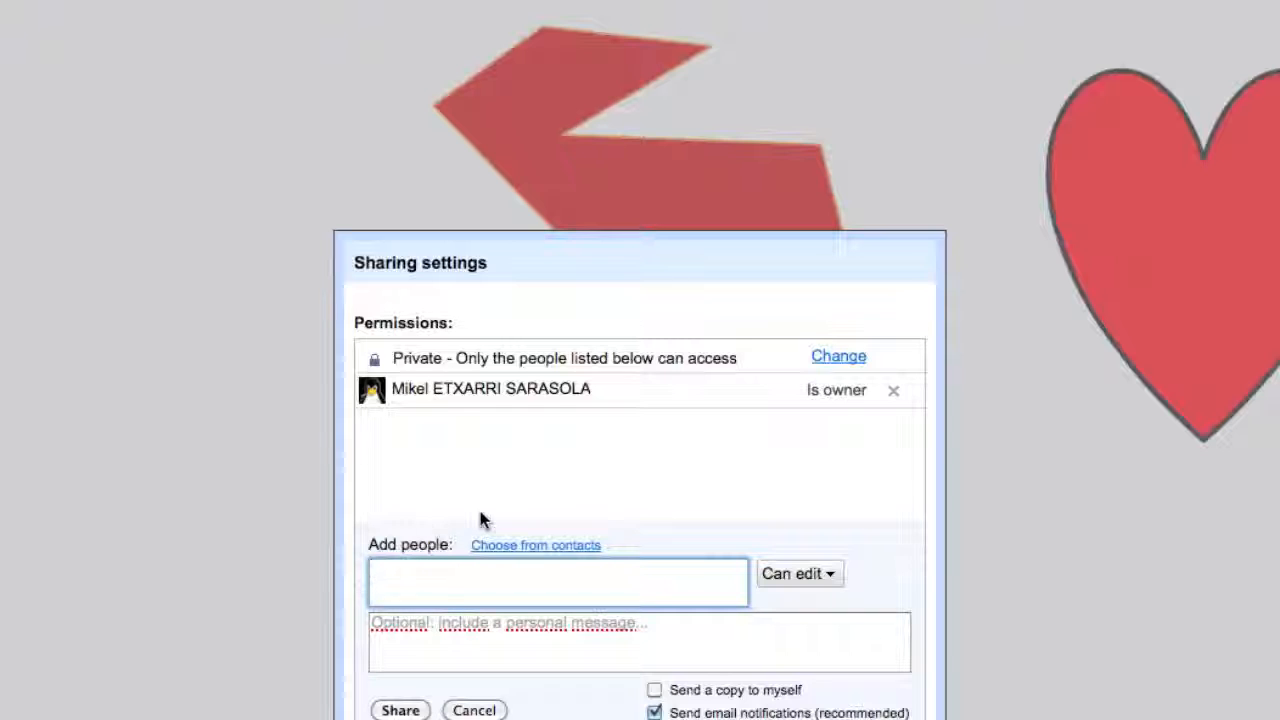
{"action": "left_click", "coordinate": [472, 710]}
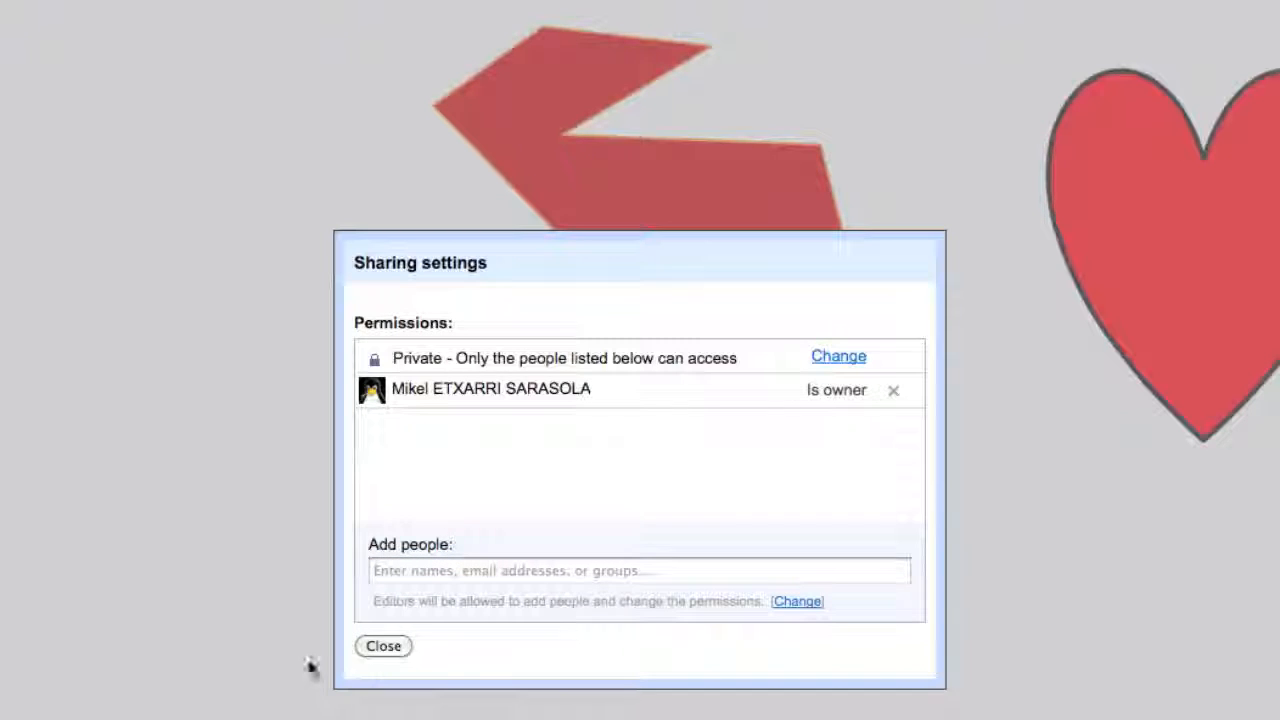
{"action": "left_click", "coordinate": [383, 650]}
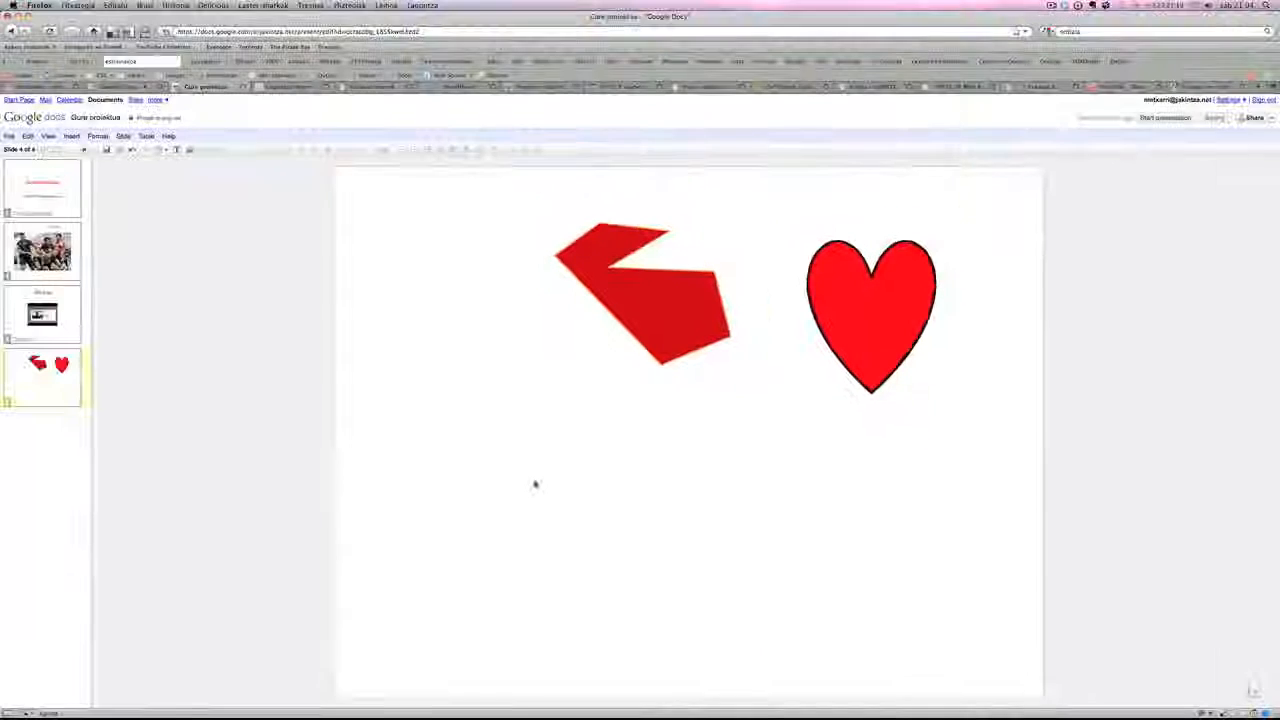